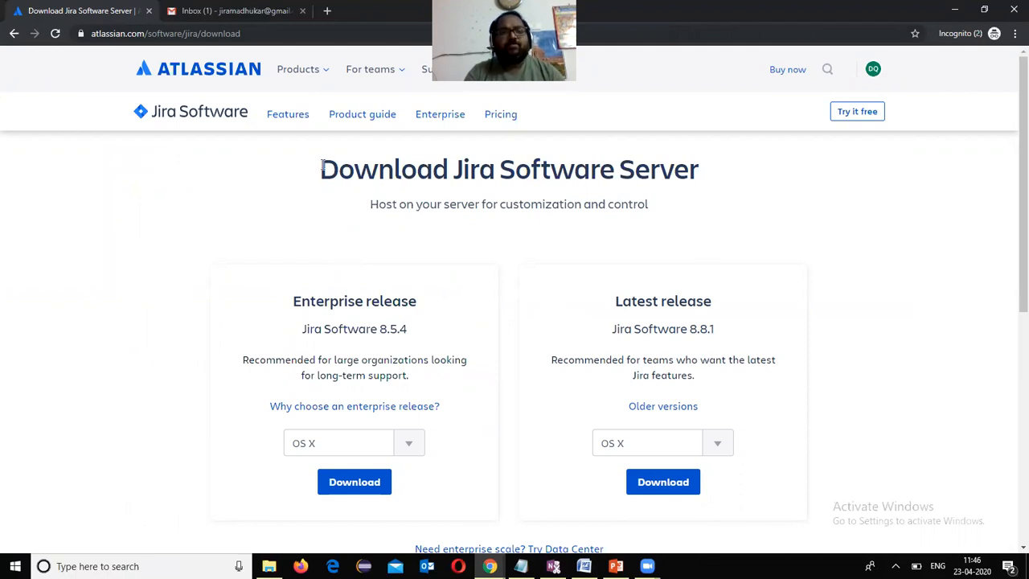
- Start a free Jira Software + Documentation cloud sign-up from the Jira Software product page, choosing to sign up with email
click(305, 73)
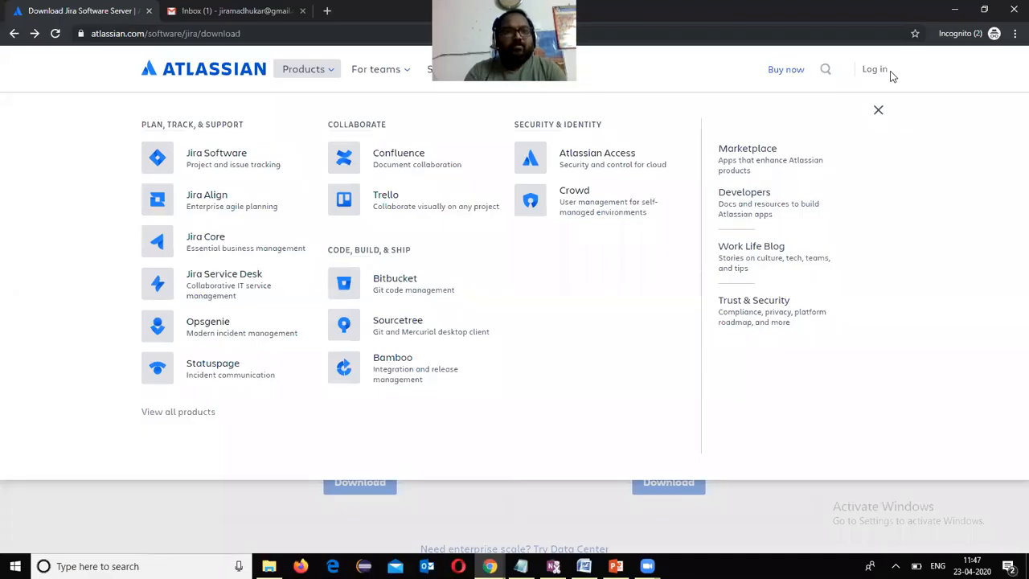
click(231, 162)
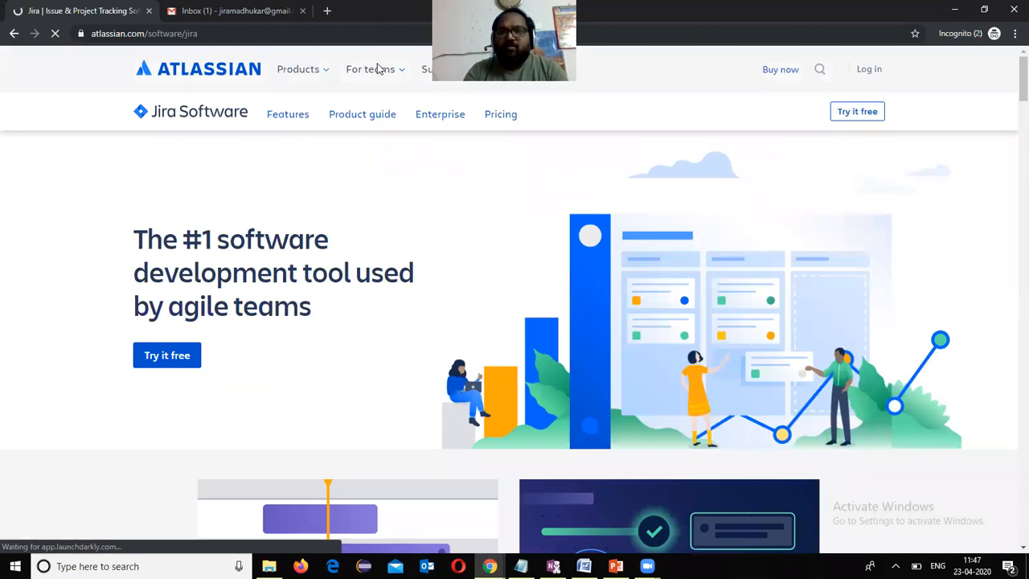
click(858, 113)
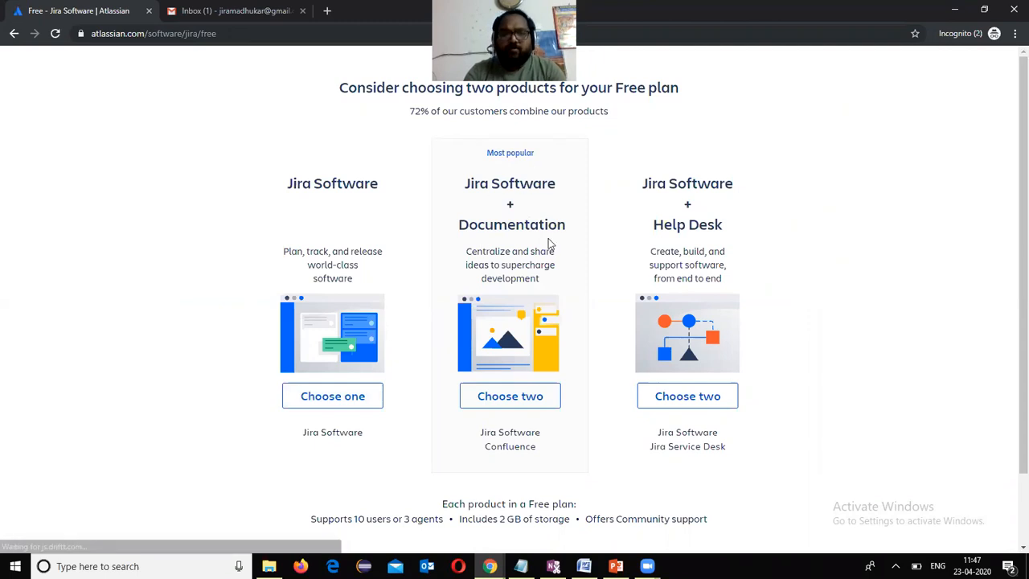
click(508, 398)
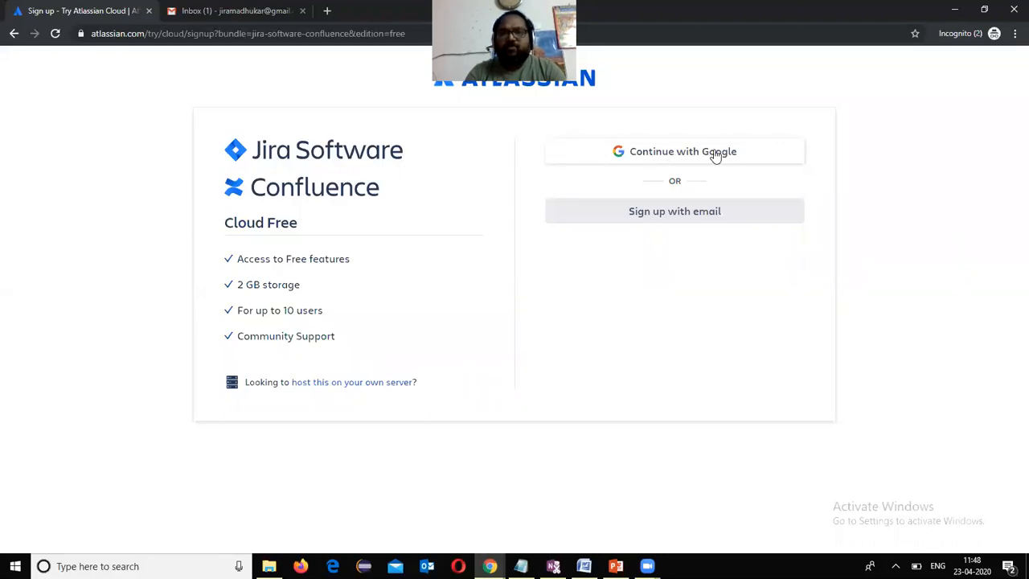
click(692, 211)
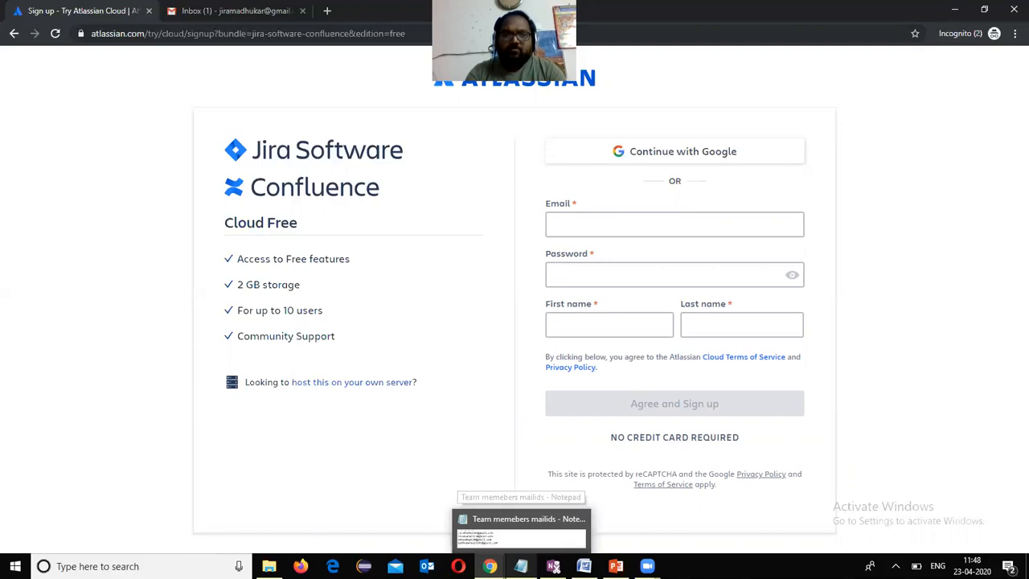
- Copy the first email address from the team members' mail IDs note in Notepad into the sign-up form's Email field
click(521, 565)
drag(320, 360, 6, 360)
key(ctrl+c)
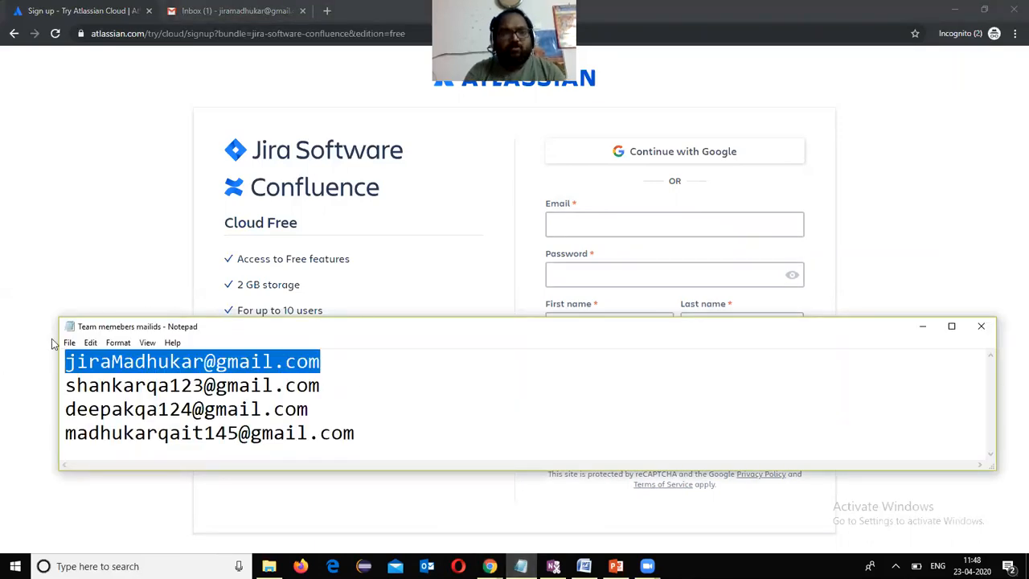
click(643, 211)
click(622, 217)
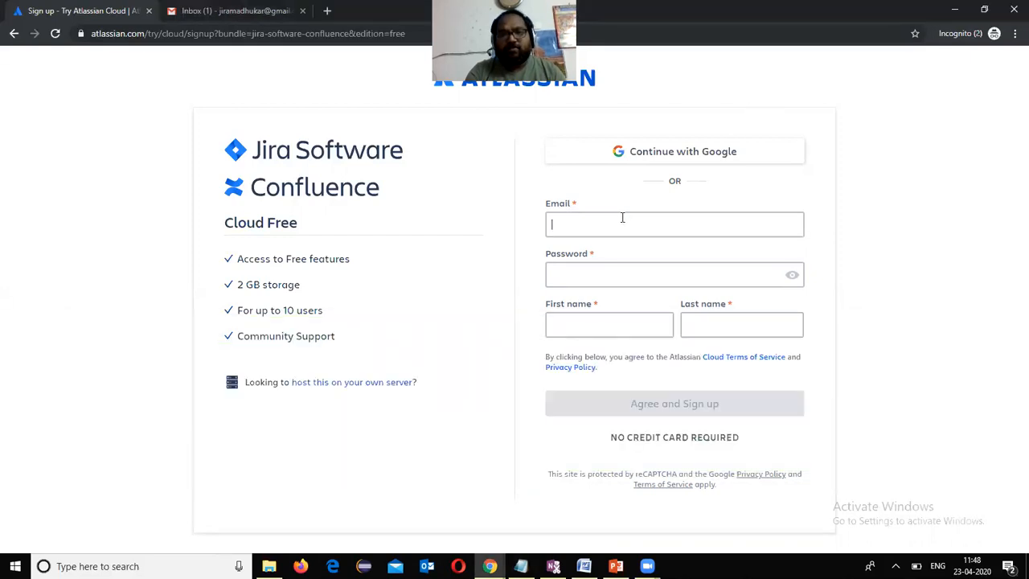
key(ctrl+v)
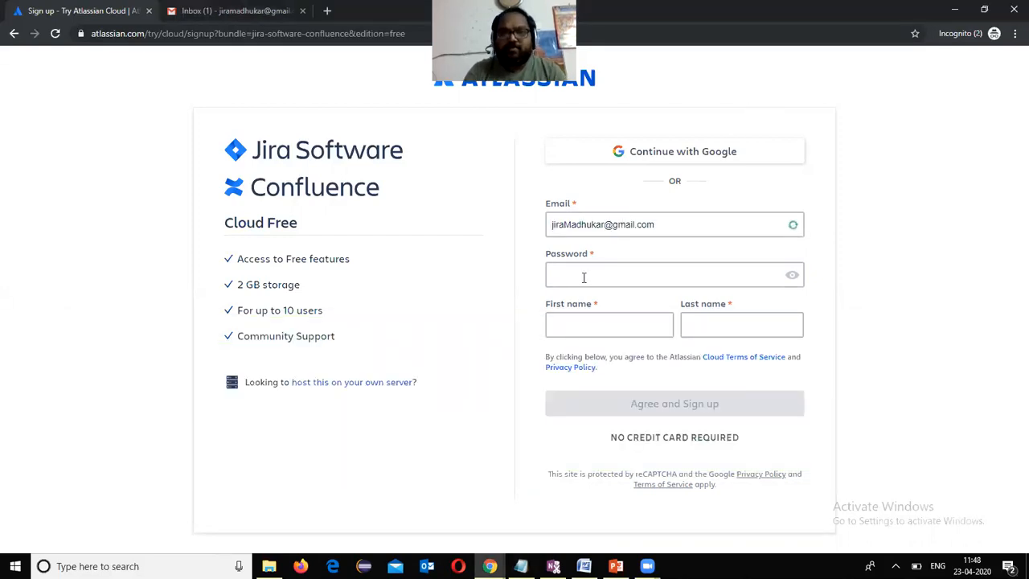
- Enter the account password, first name and last name in the sign-up form, then agree to the terms and sign up
click(583, 277)
text(••••)
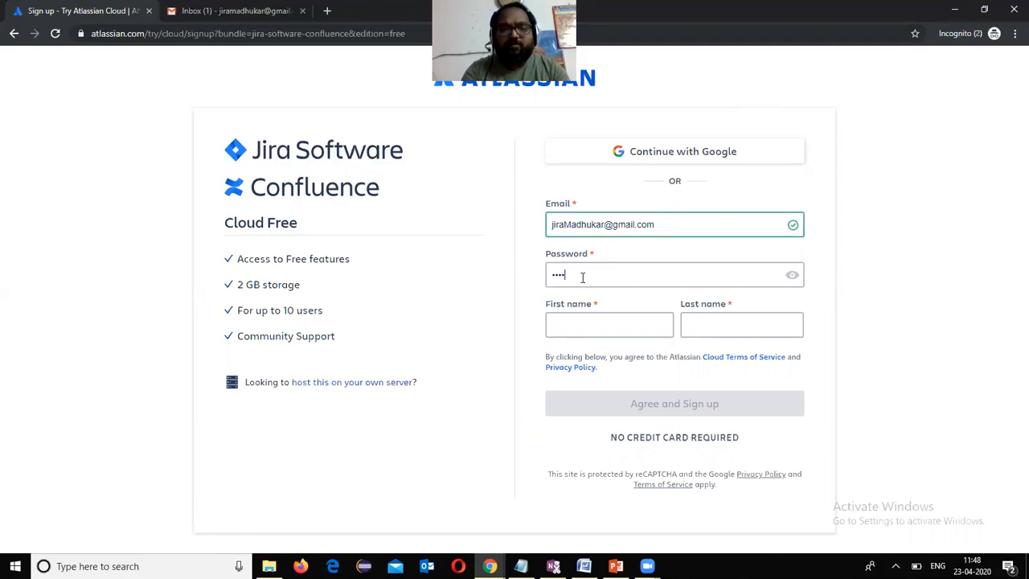
text(•••••)
click(574, 340)
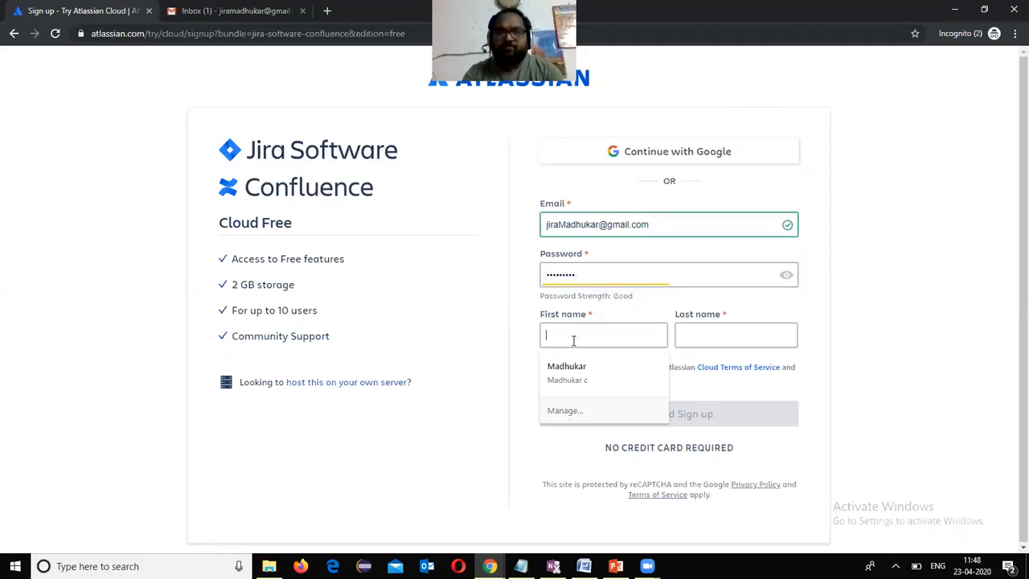
text(Madhukar)
click(696, 338)
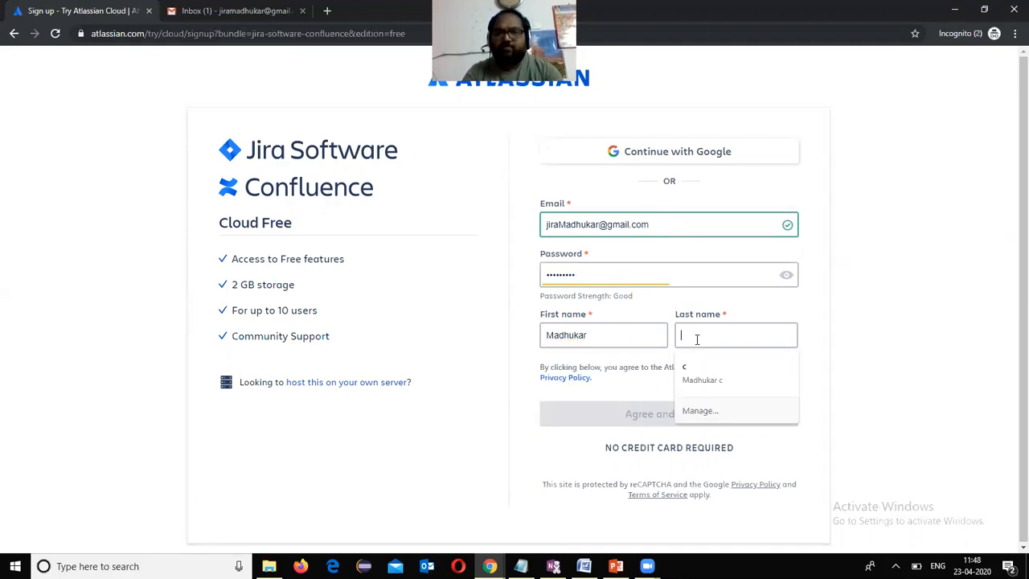
text(QAI)
click(687, 366)
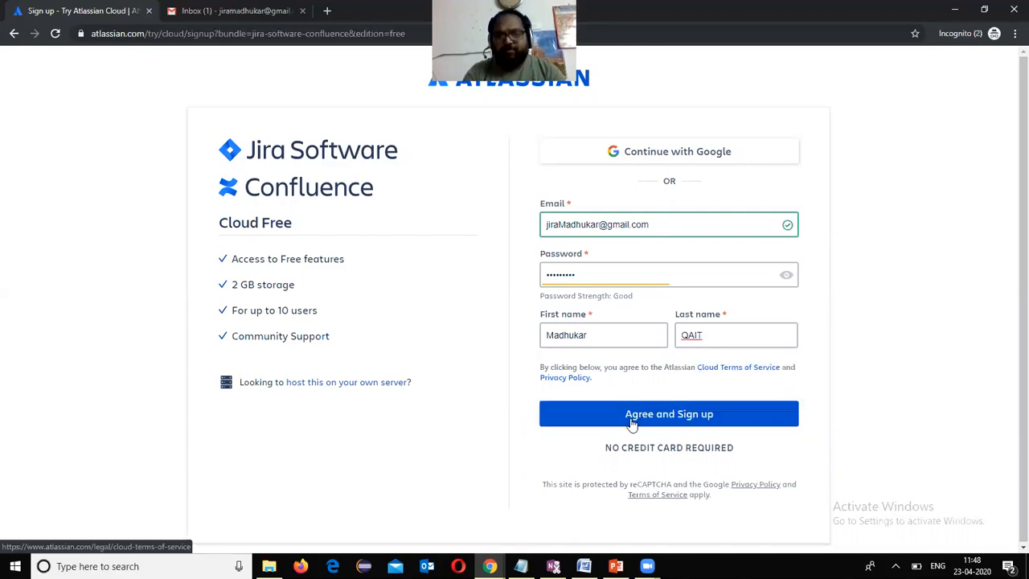
click(665, 420)
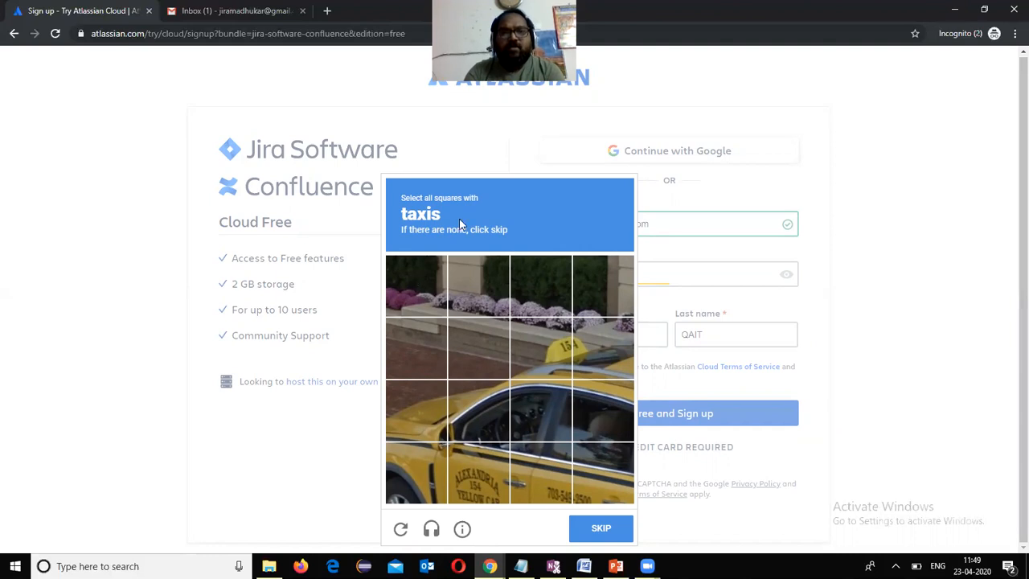
- Select all image squares containing the taxi in the reCAPTCHA challenge and continue to the following challenge
click(425, 416)
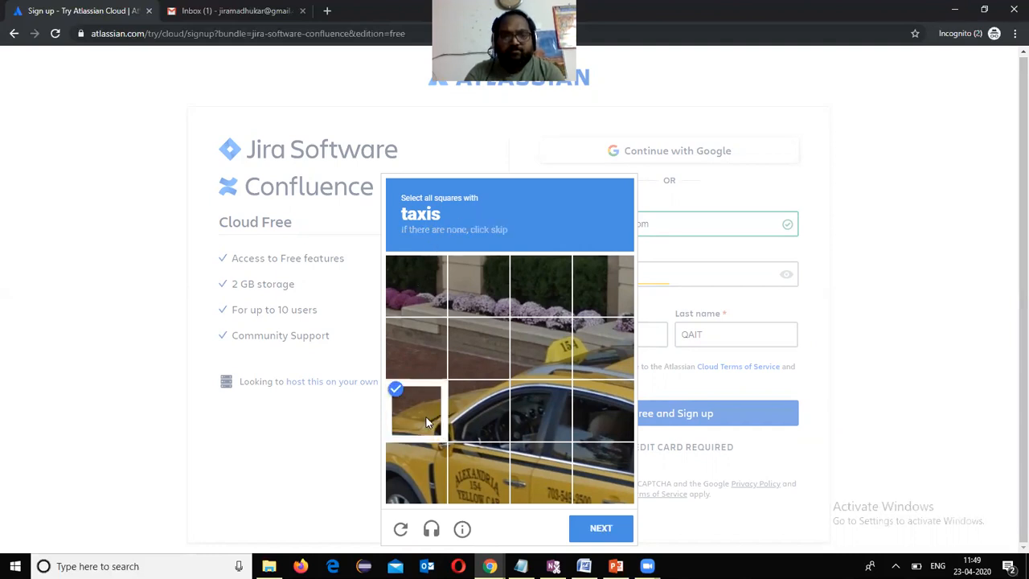
click(428, 467)
click(465, 468)
click(480, 405)
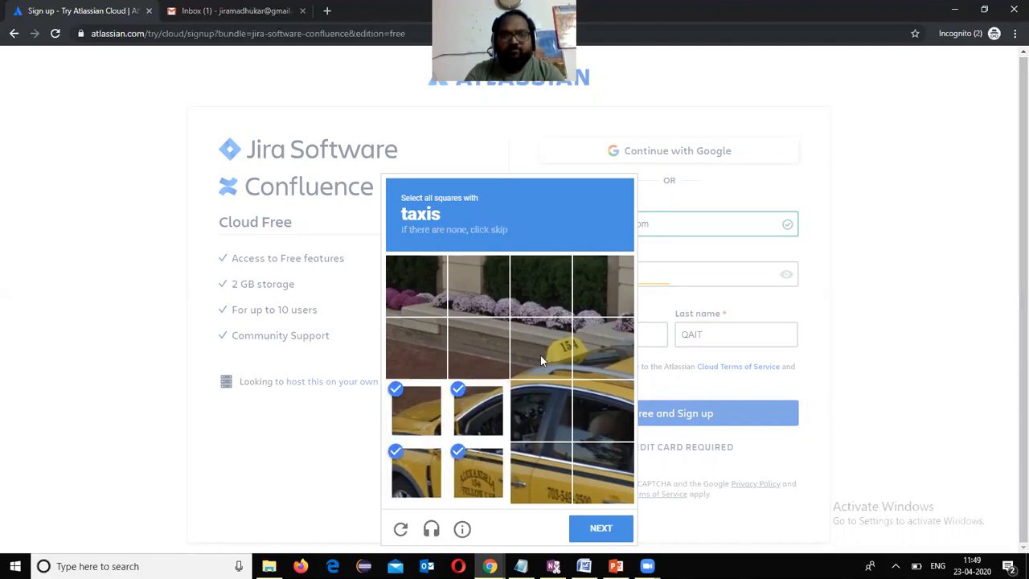
click(540, 355)
click(608, 360)
click(612, 438)
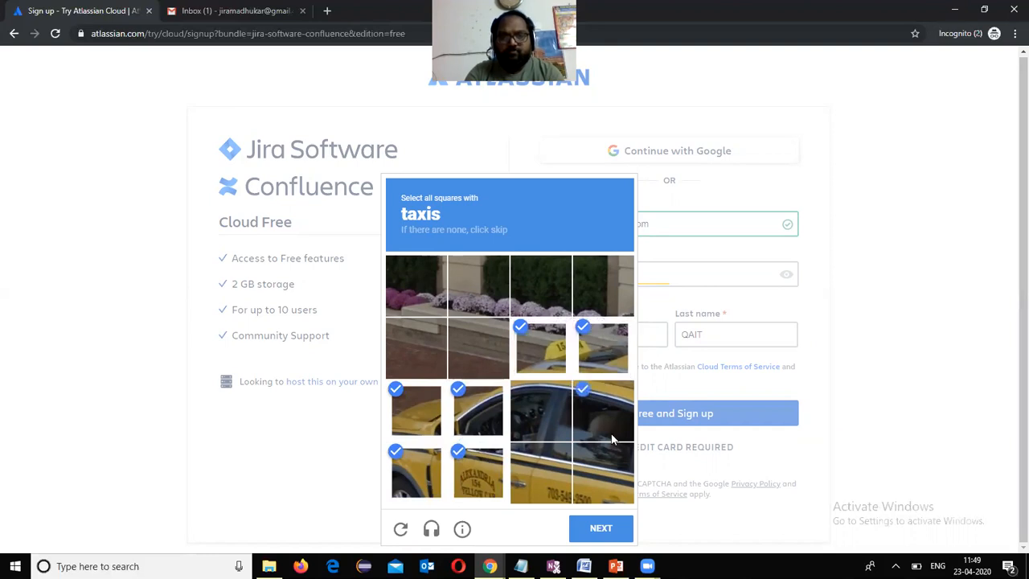
click(537, 410)
click(540, 473)
click(603, 472)
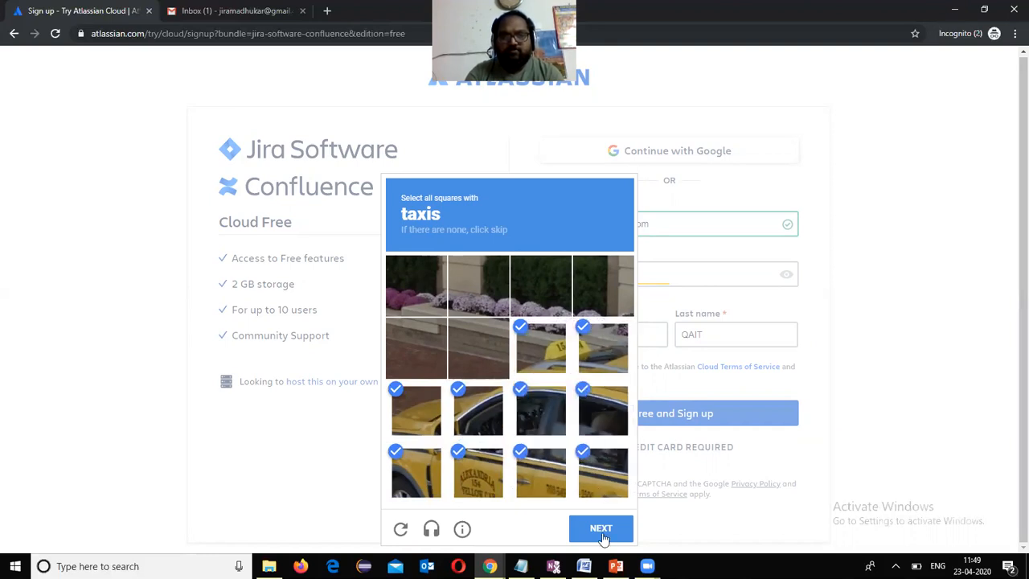
click(603, 536)
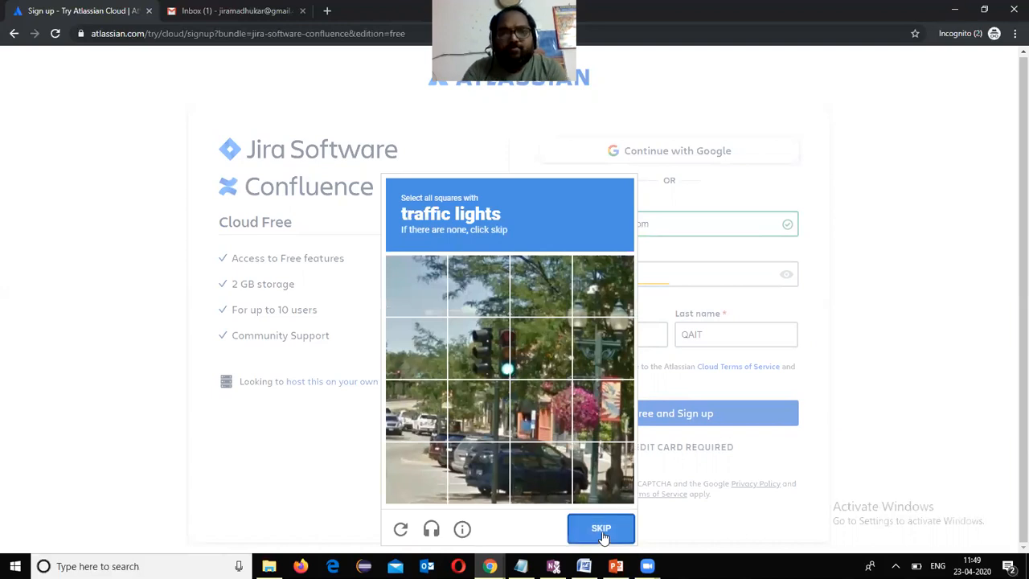
- Select the two squares showing traffic lights in the reCAPTCHA challenge and submit it for verification
click(527, 341)
click(490, 350)
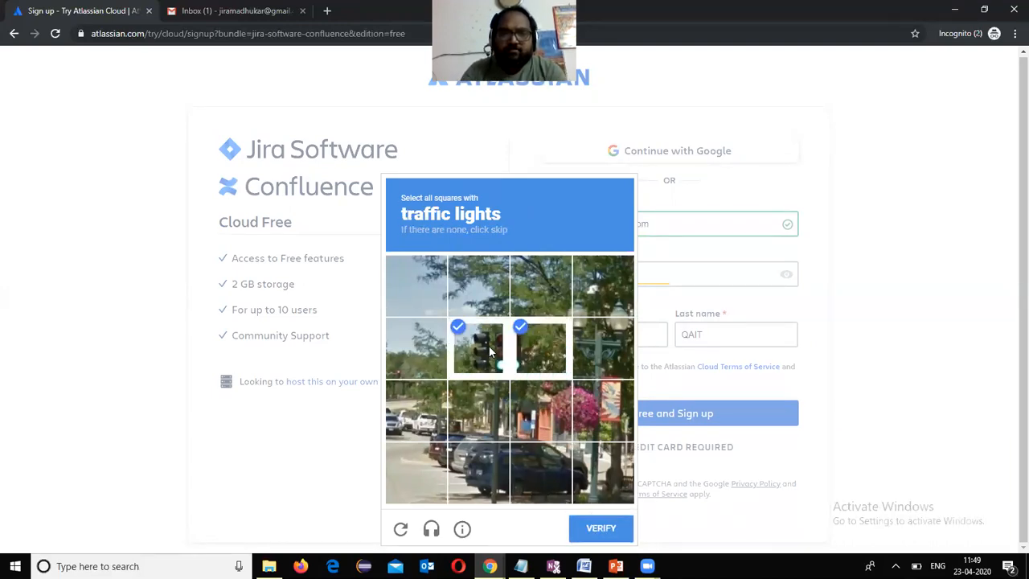
click(606, 528)
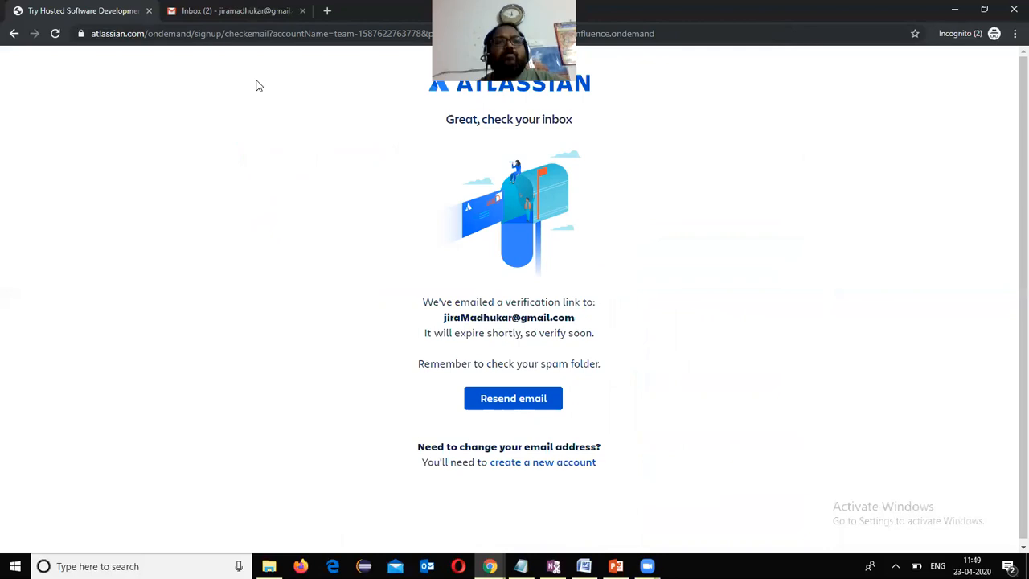
- Switch to the Gmail inbox, dismiss its welcome dialog, and verify the account through Atlassian's verification email
click(235, 14)
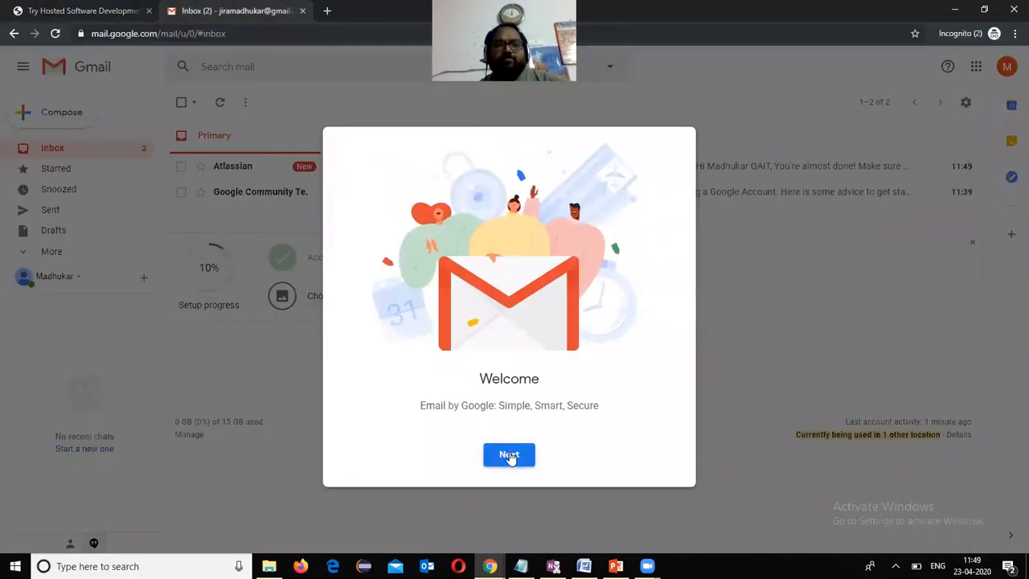
click(509, 455)
click(509, 452)
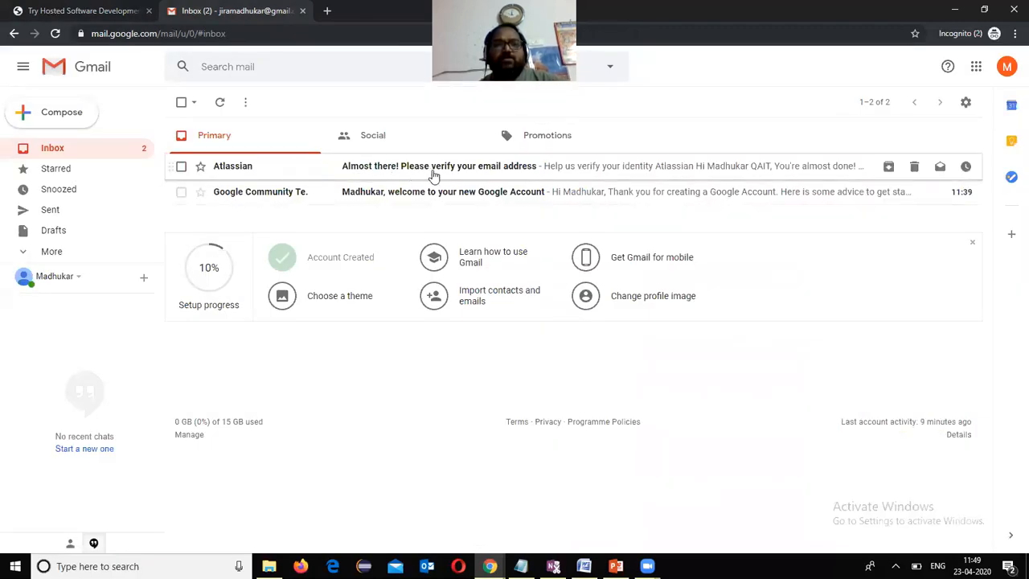
click(475, 170)
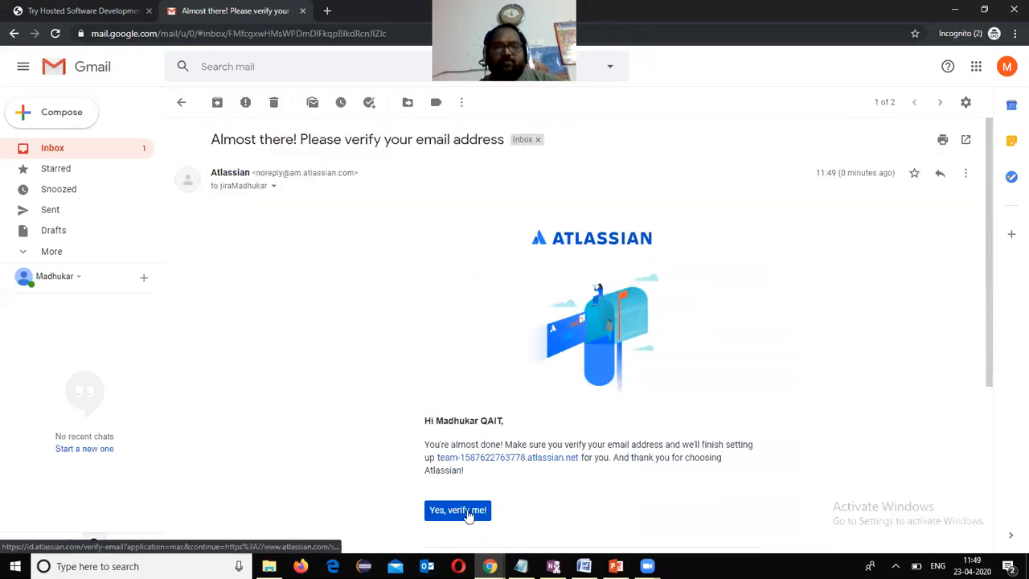
click(466, 513)
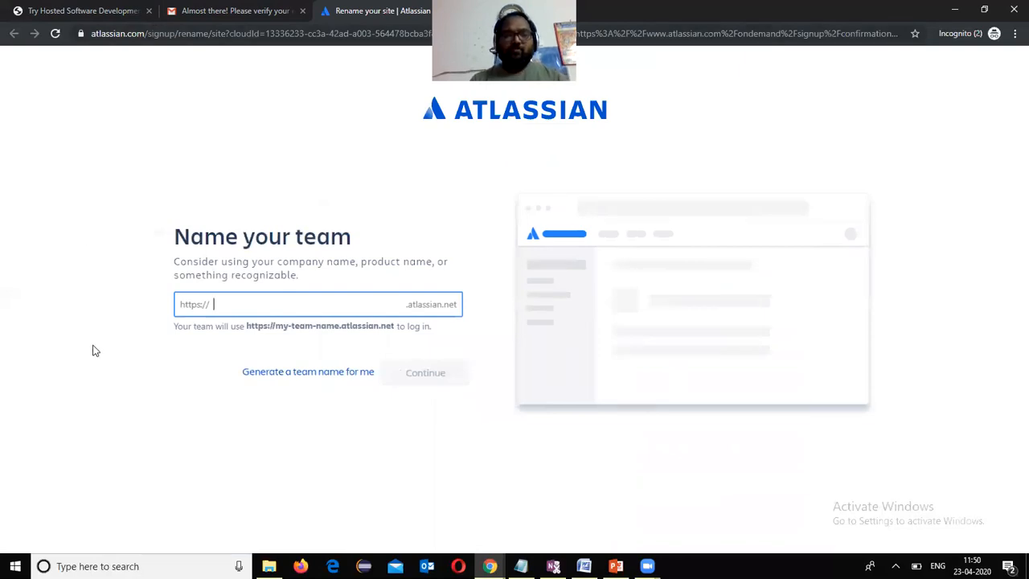
- Name the team site "jira" followed by the account holder's first name, copy the resulting site URL, and continue
text(jira)
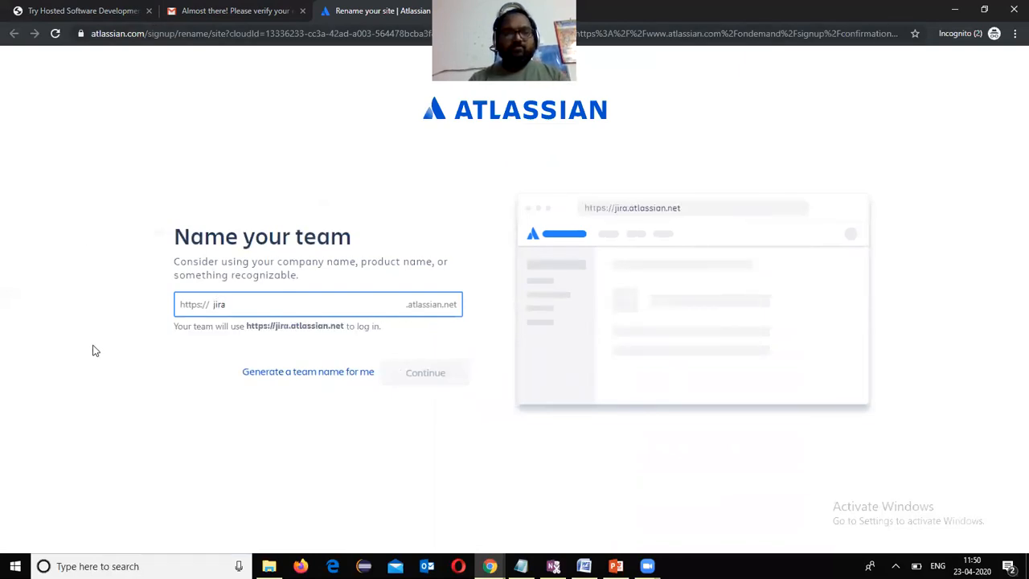
text(madhukar)
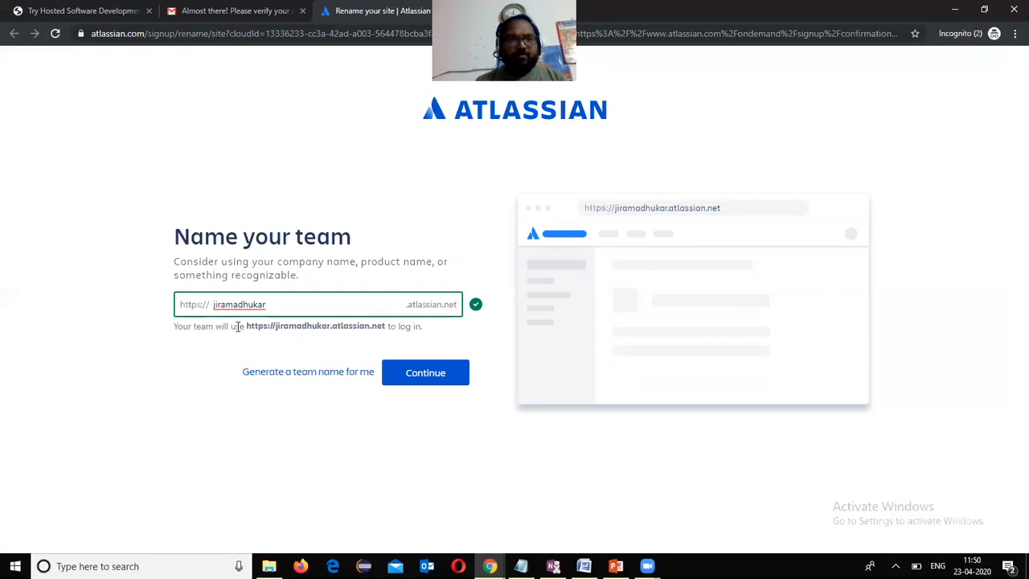
drag(244, 326, 386, 326)
key(ctrl+c)
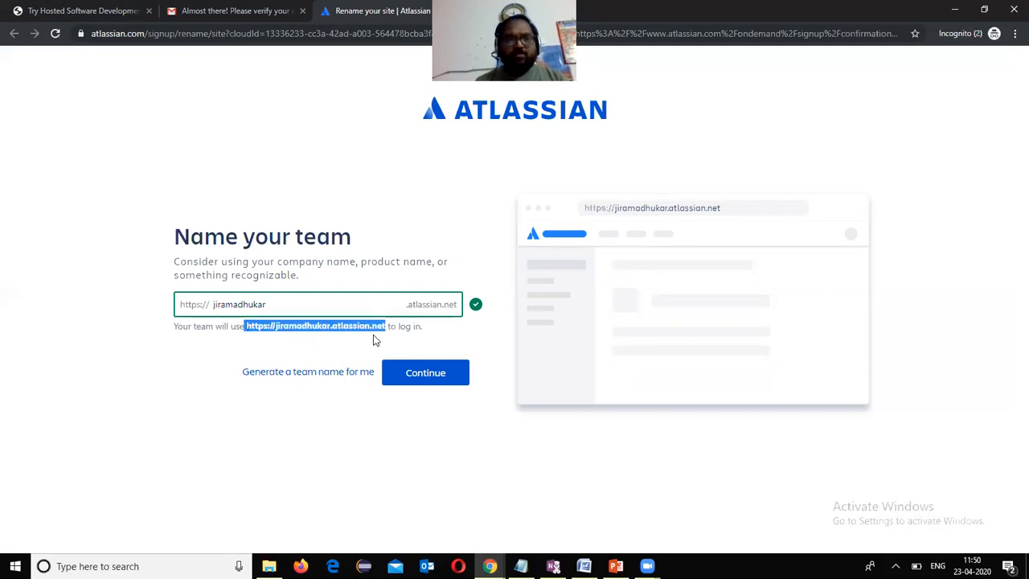
click(435, 372)
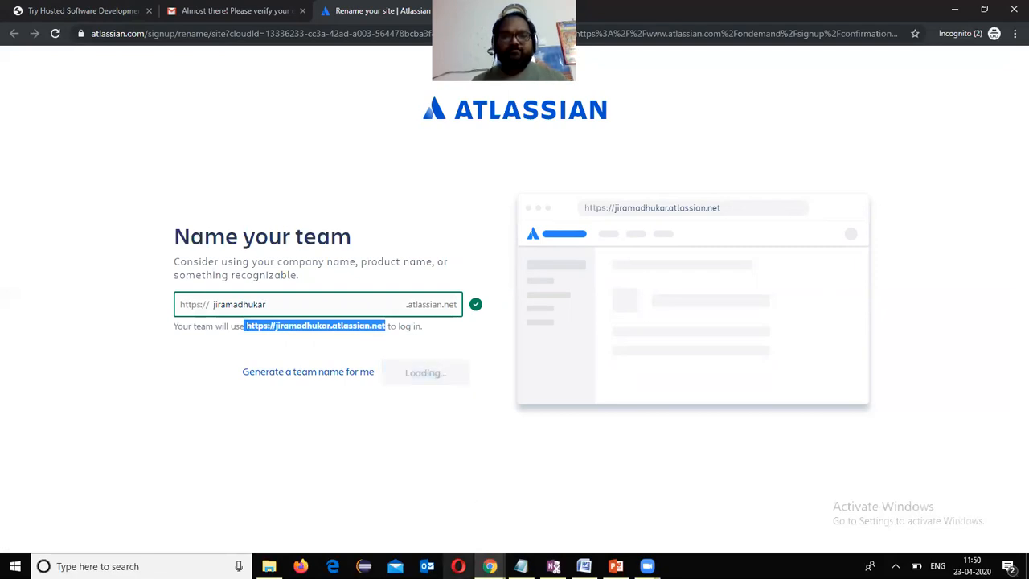
- Switch to the Session-5 Word document and paste the copied site address after "JIRA cloud instance URL :"
click(521, 565)
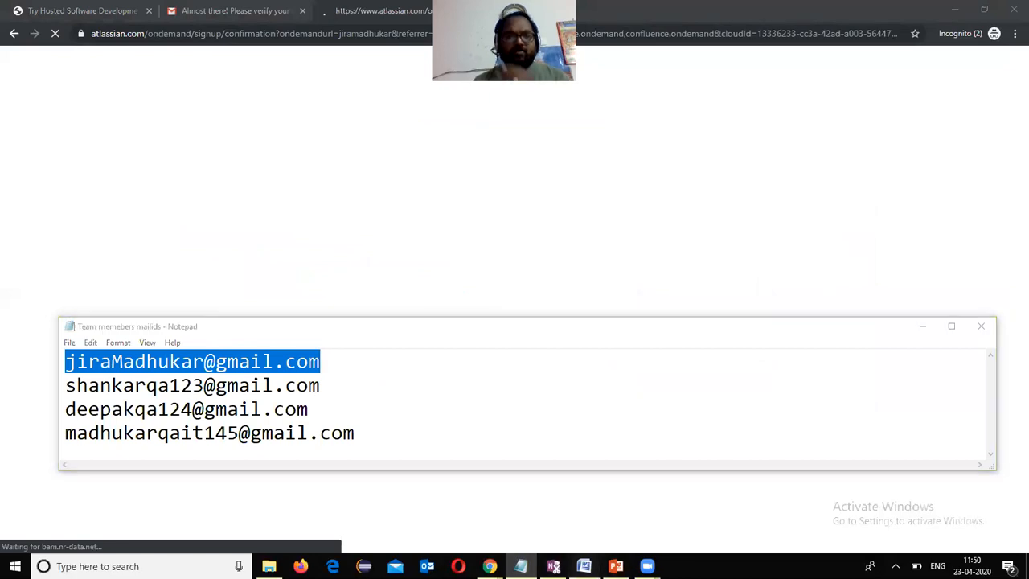
click(584, 566)
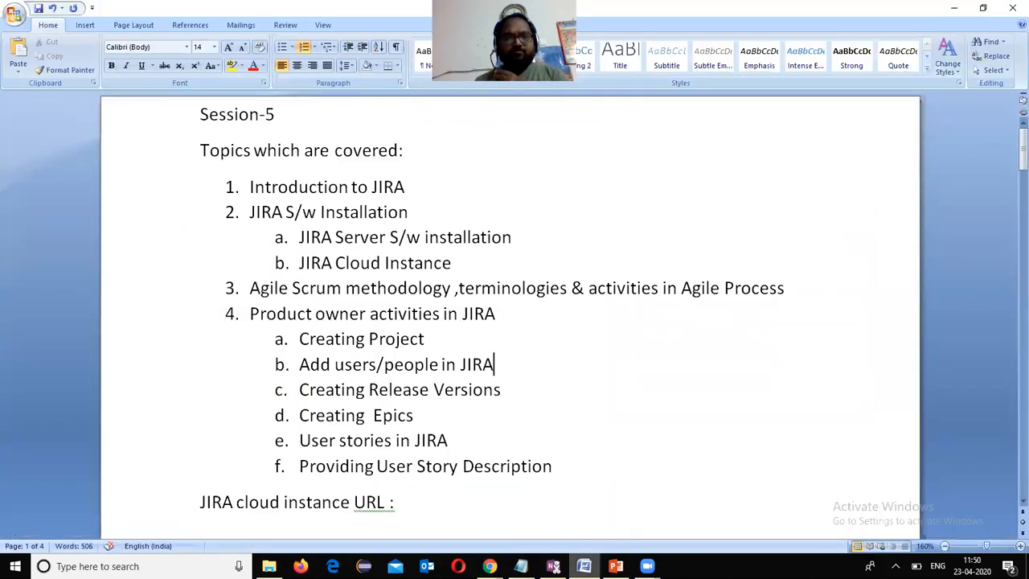
click(468, 511)
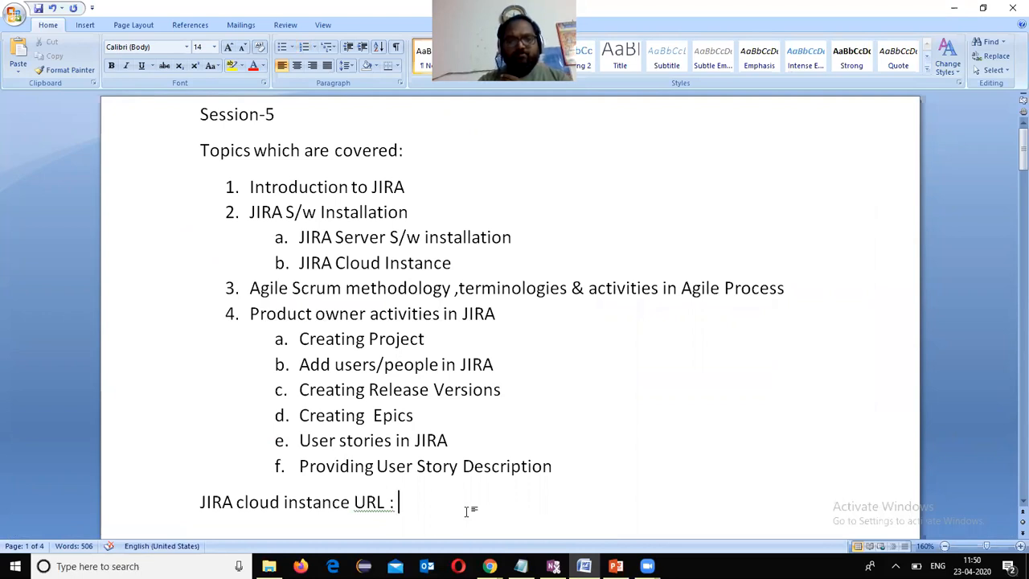
key(ctrl+v)
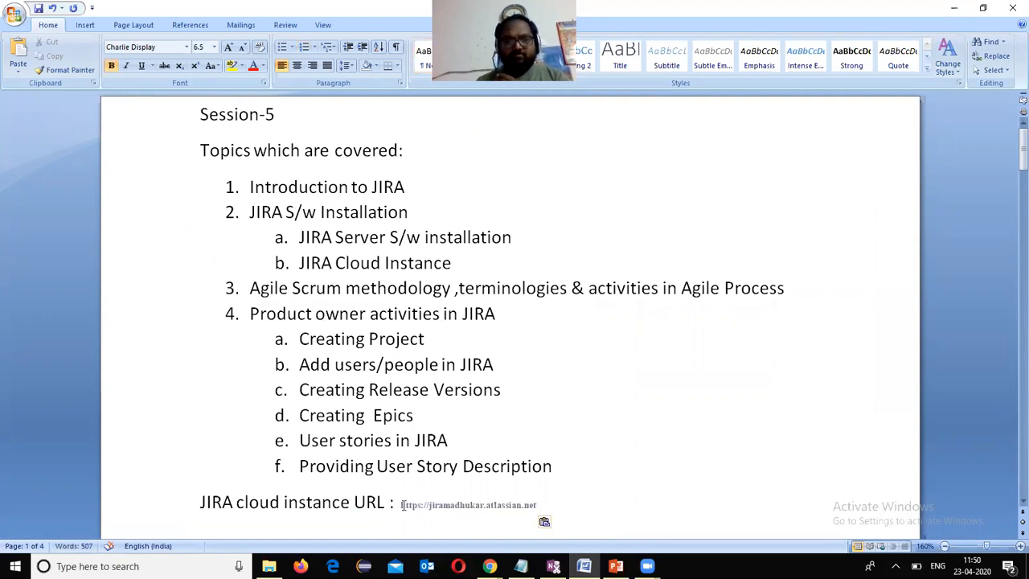
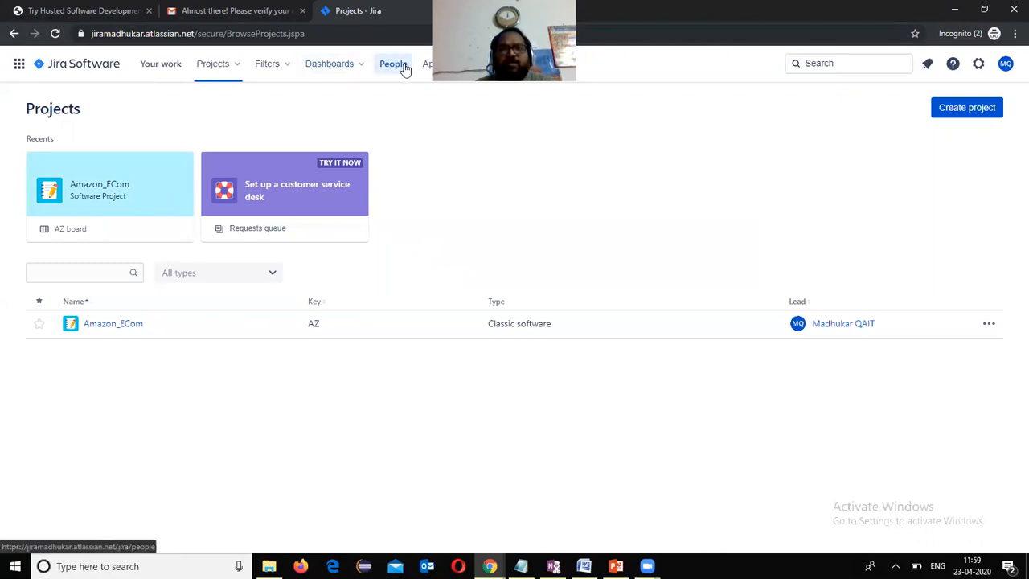
- Open the site's user management page from the people directory in Jira
click(393, 64)
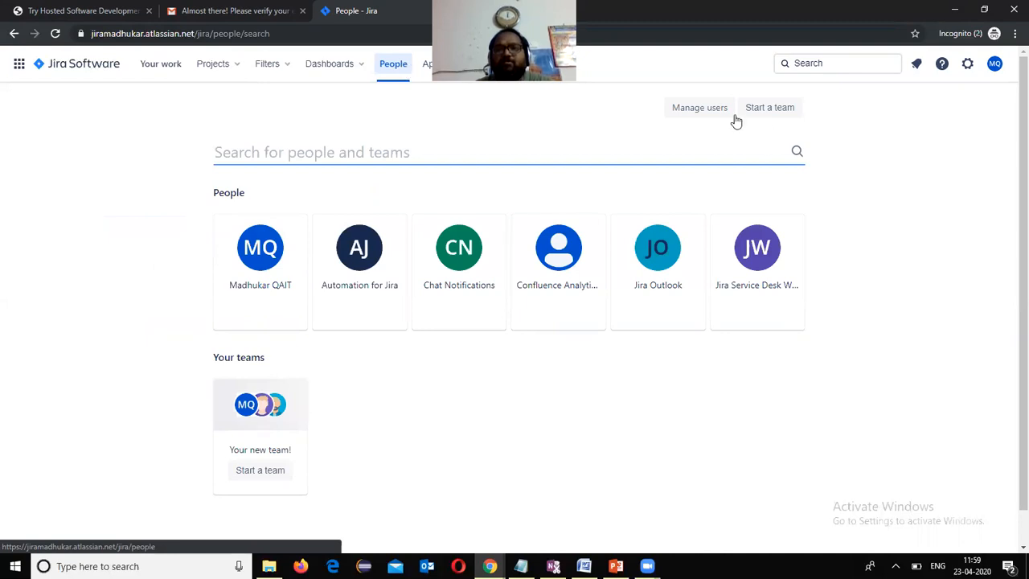
click(707, 113)
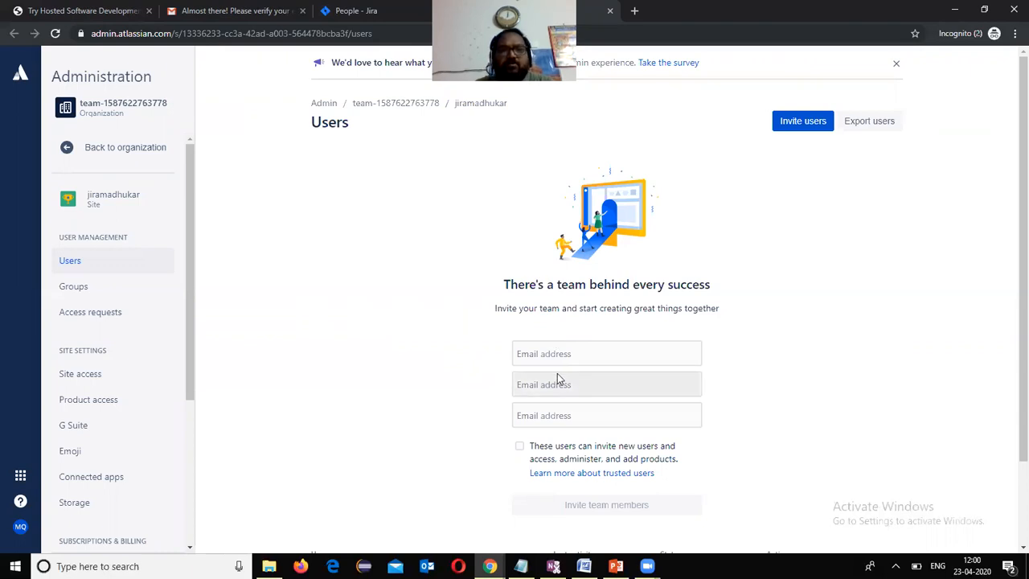
- Copy the second e-mail address from the Notepad list of team members and paste it as the first address to invite
click(557, 354)
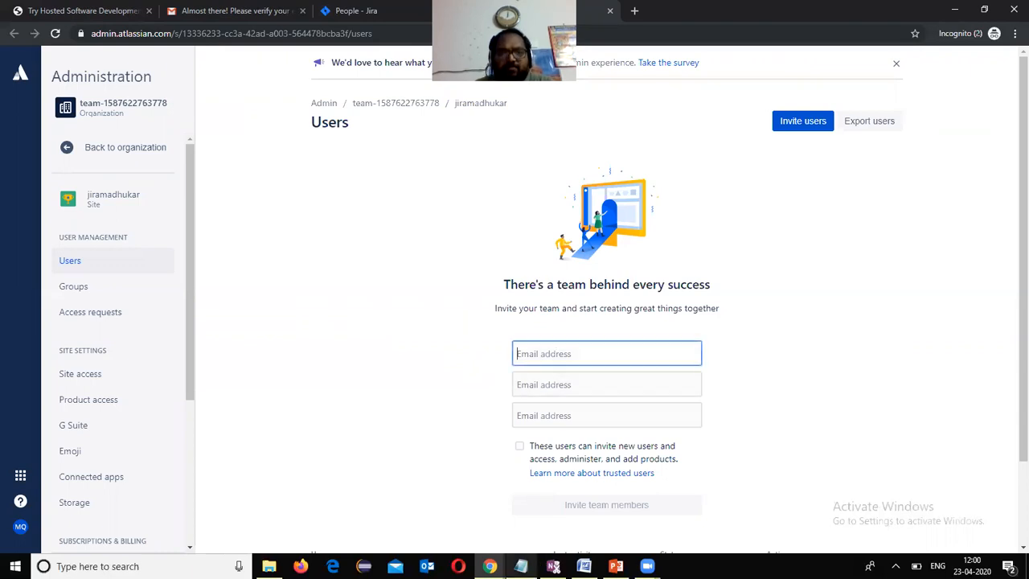
click(521, 566)
drag(69, 386, 325, 384)
key(ctrl+c)
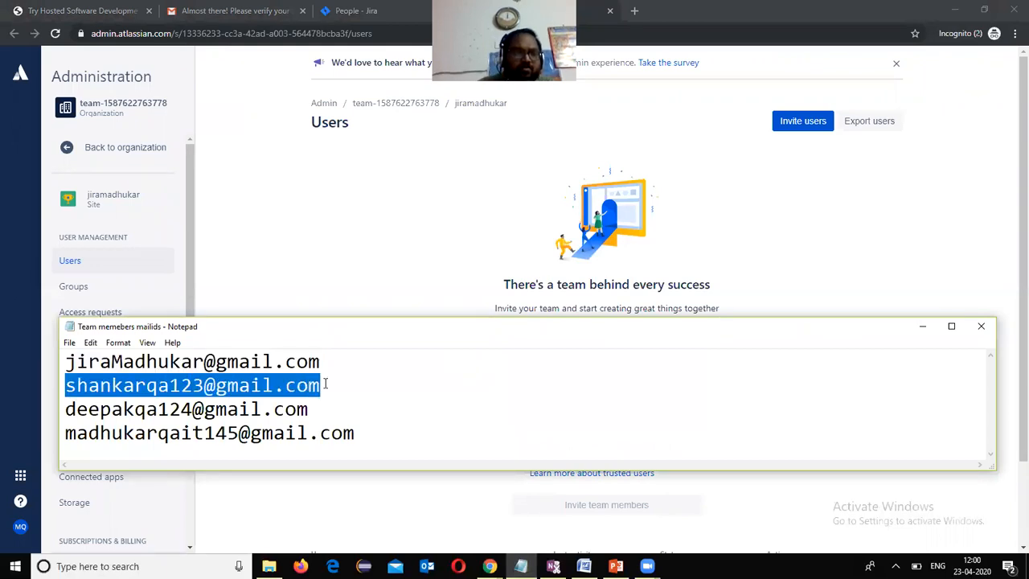
click(326, 231)
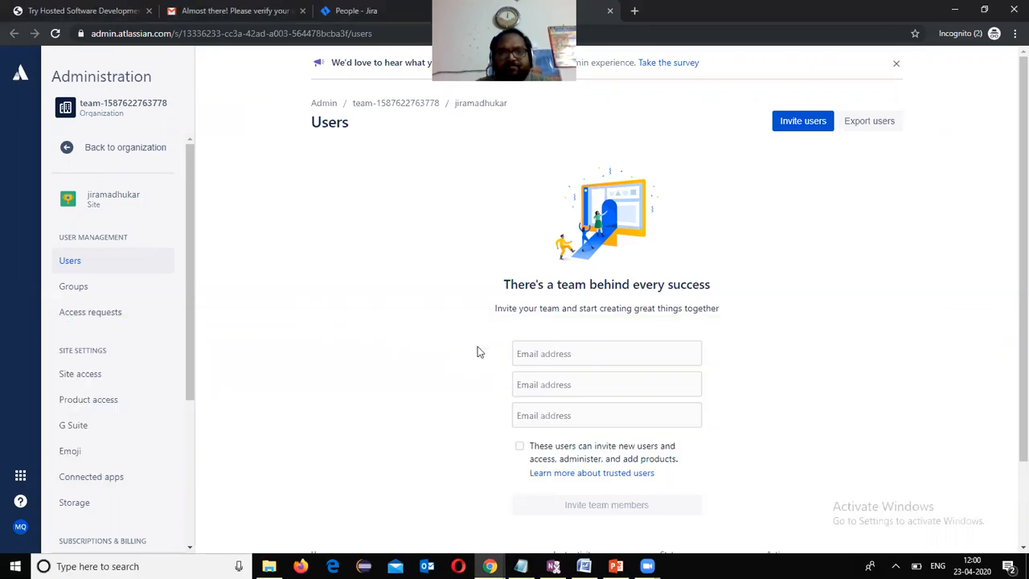
click(531, 358)
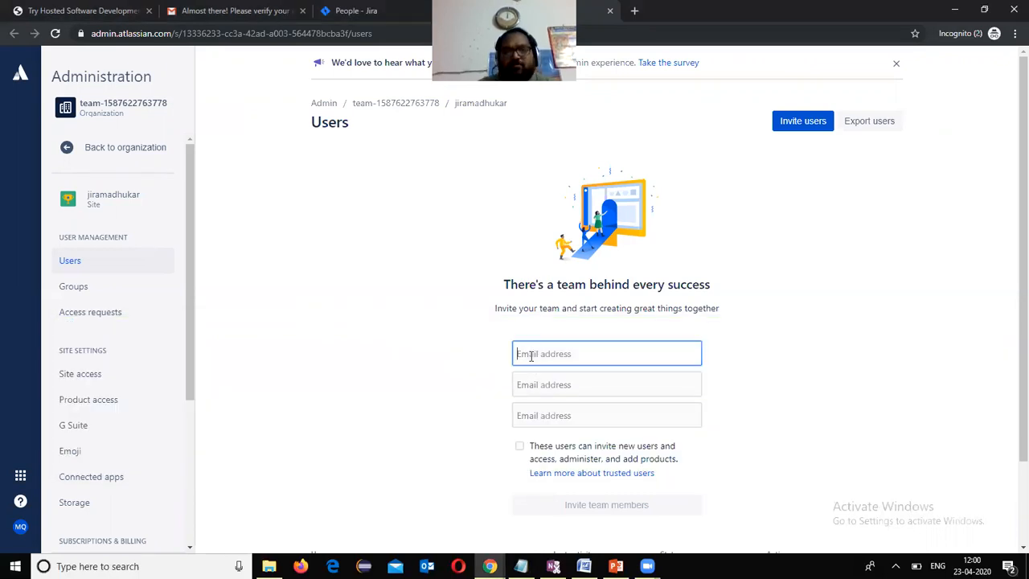
key(ctrl+v)
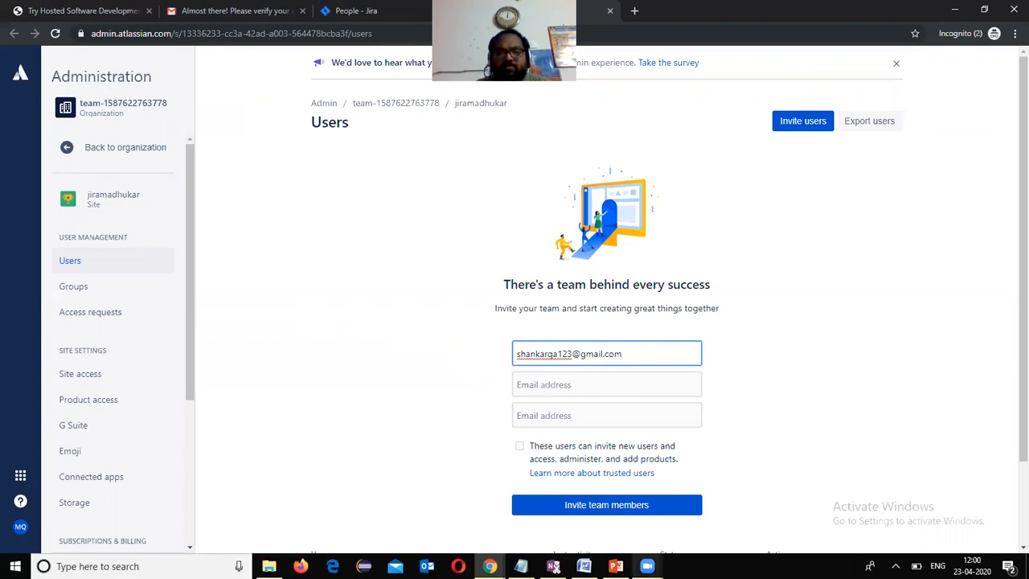
- Add the third e-mail address from the Notepad list as the second invitee, and invite both team members to the site
click(521, 566)
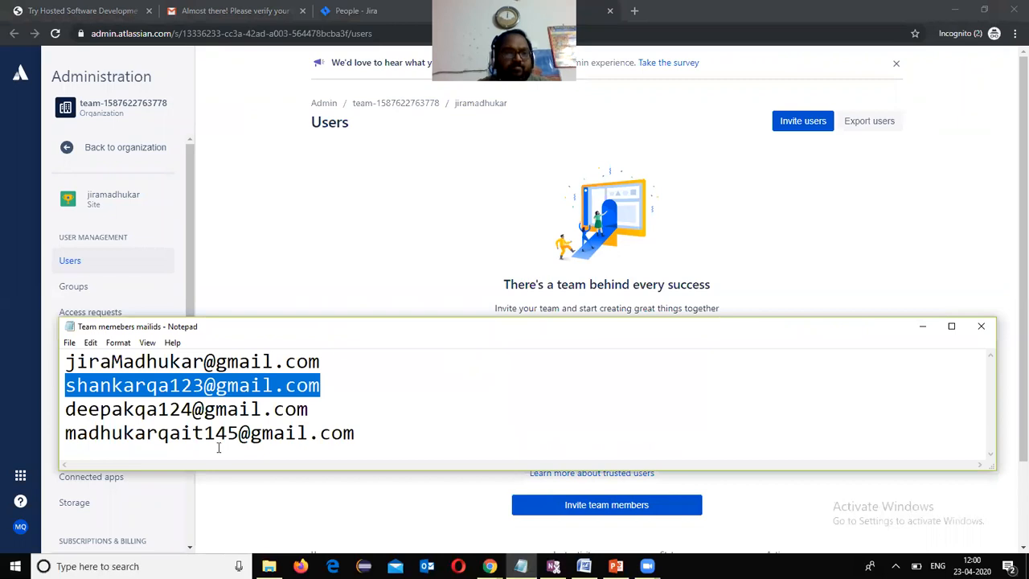
drag(64, 411, 310, 409)
key(ctrl+c)
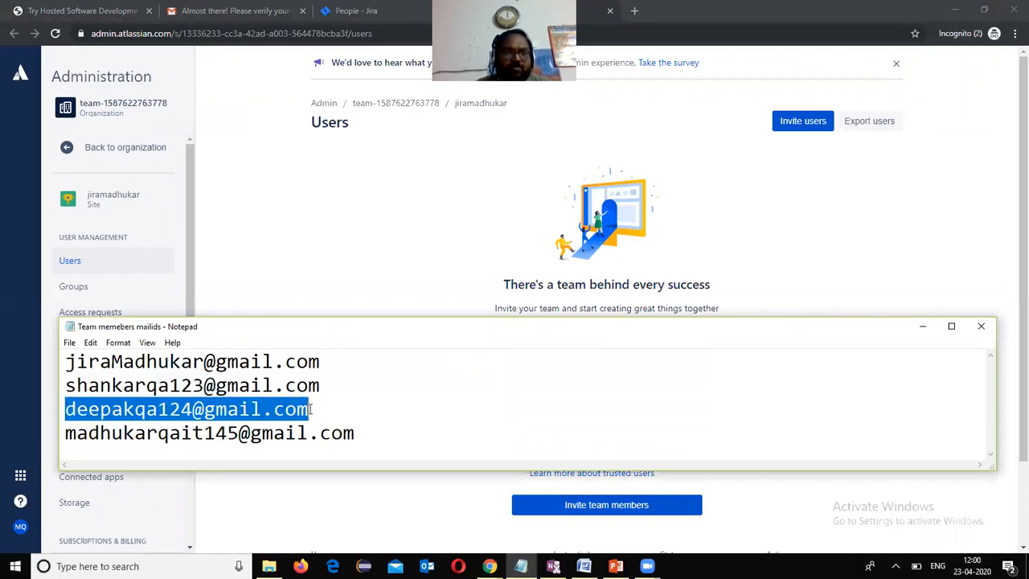
click(195, 279)
click(537, 385)
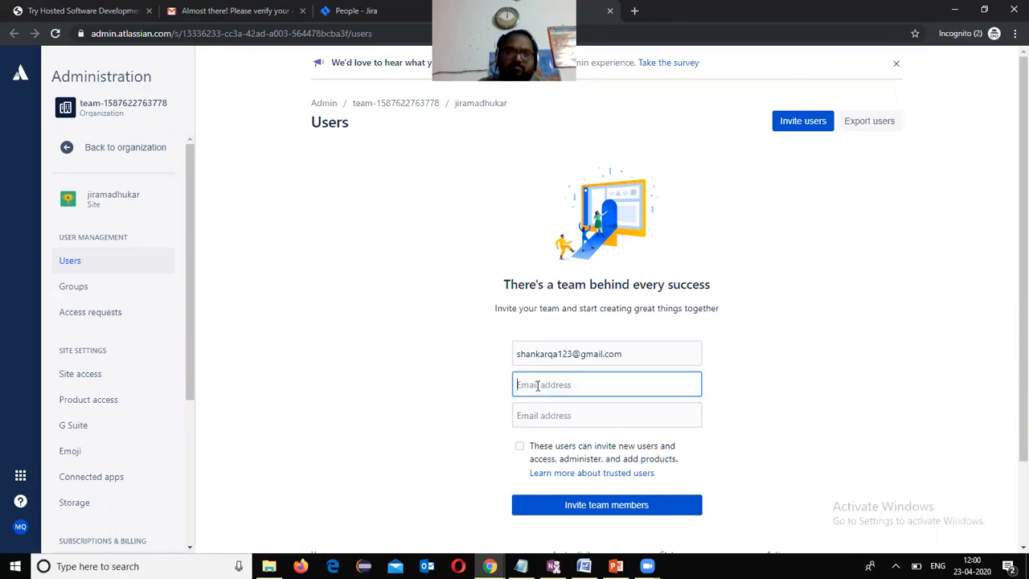
key(ctrl+v)
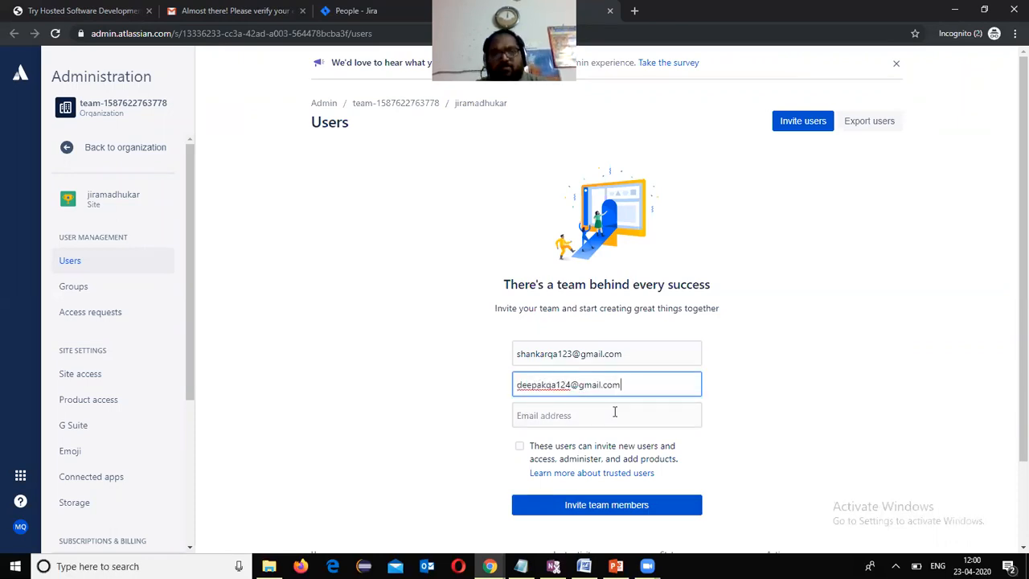
click(765, 322)
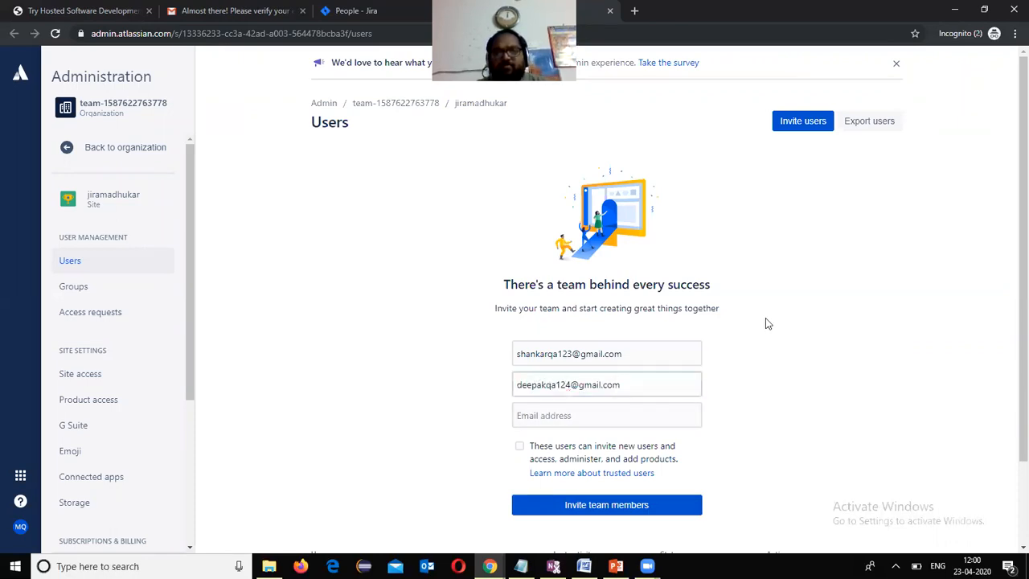
click(613, 508)
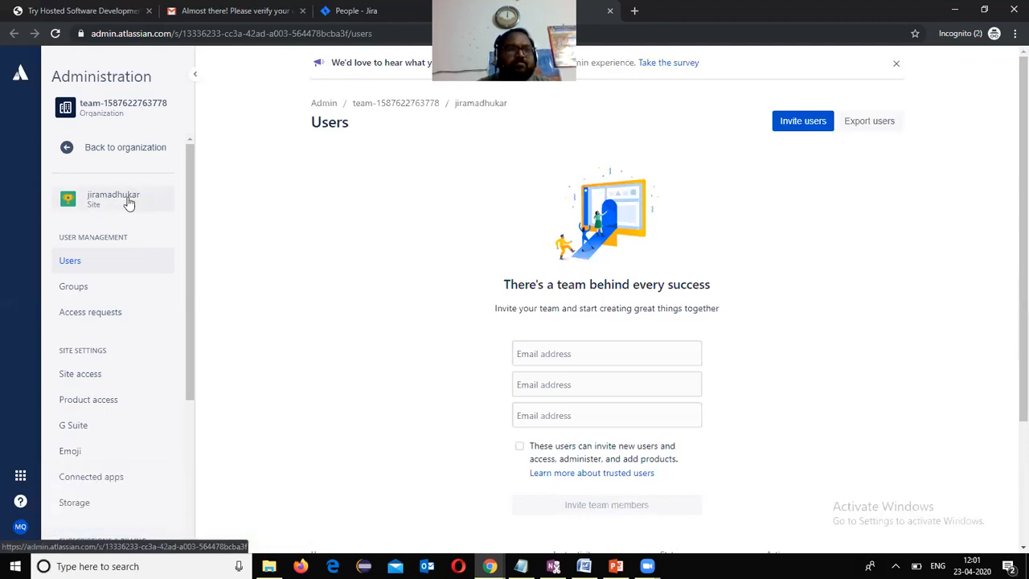
- Open the organization overview, skipping its welcome tour, and launch Jira Software from the product list
click(134, 150)
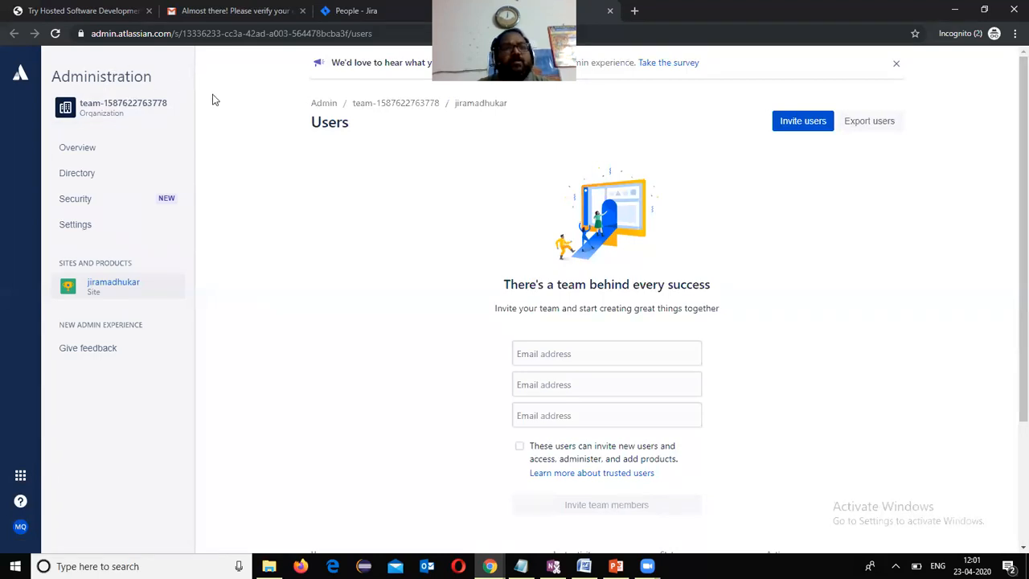
click(84, 291)
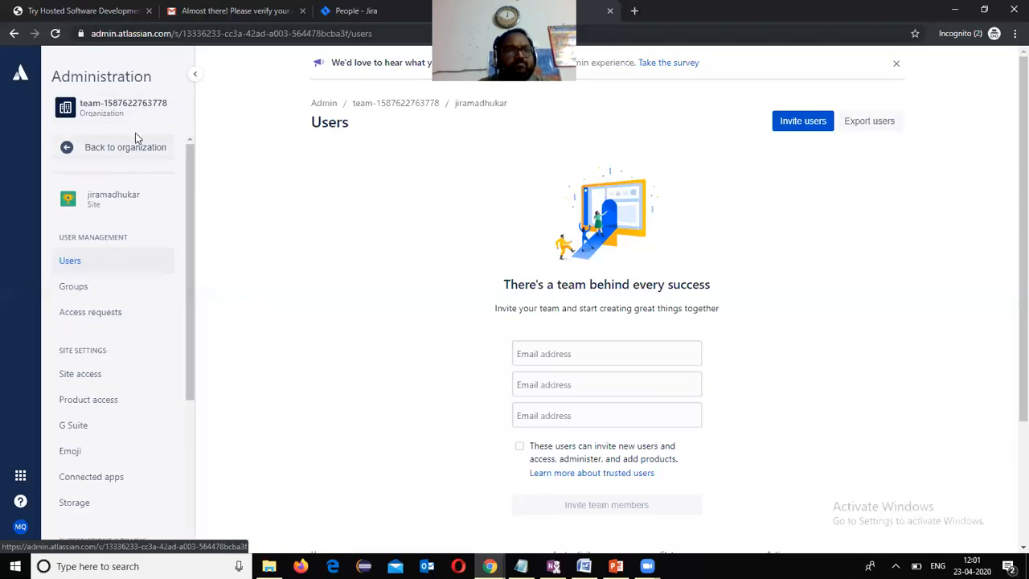
click(128, 148)
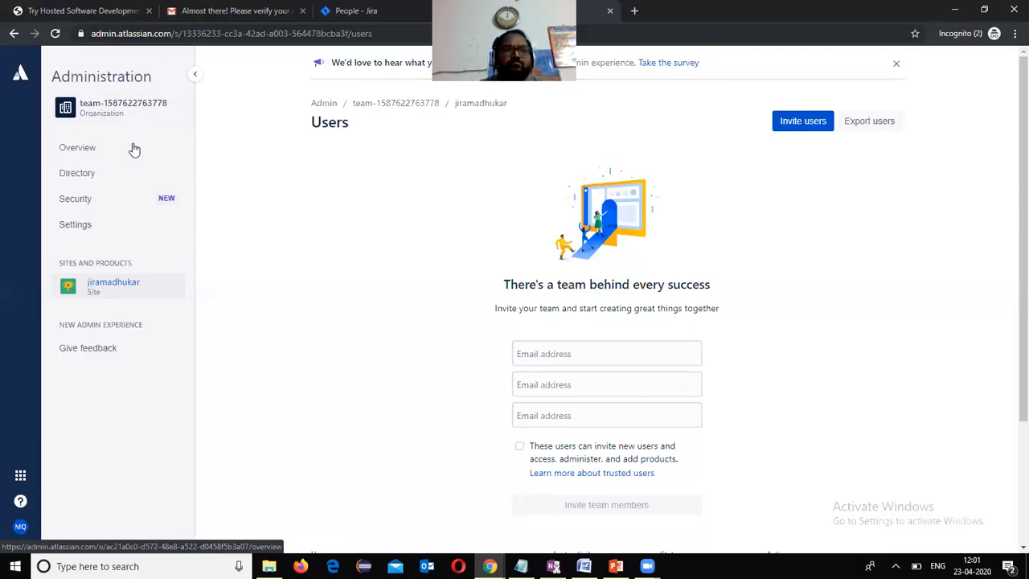
click(115, 115)
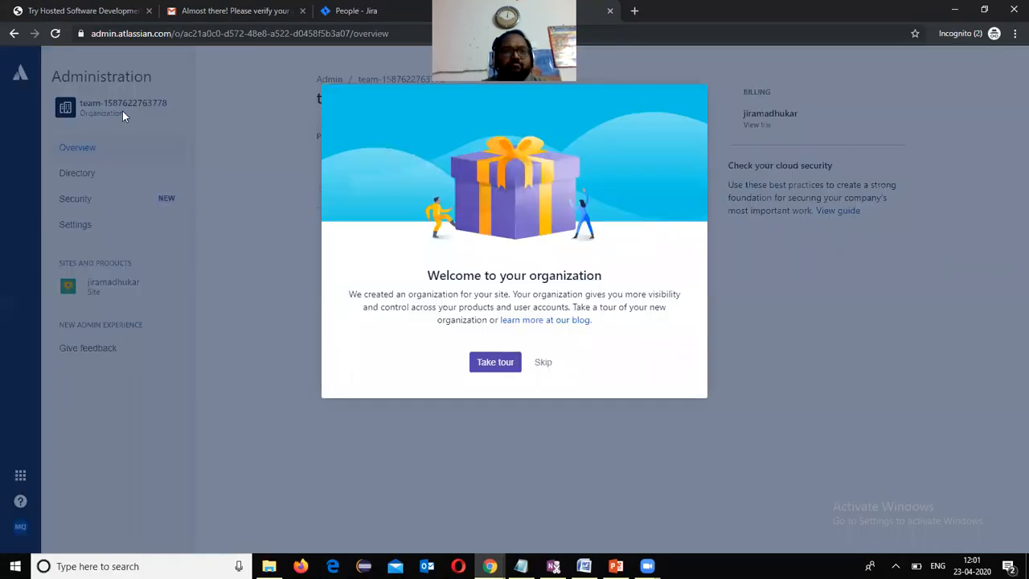
click(543, 363)
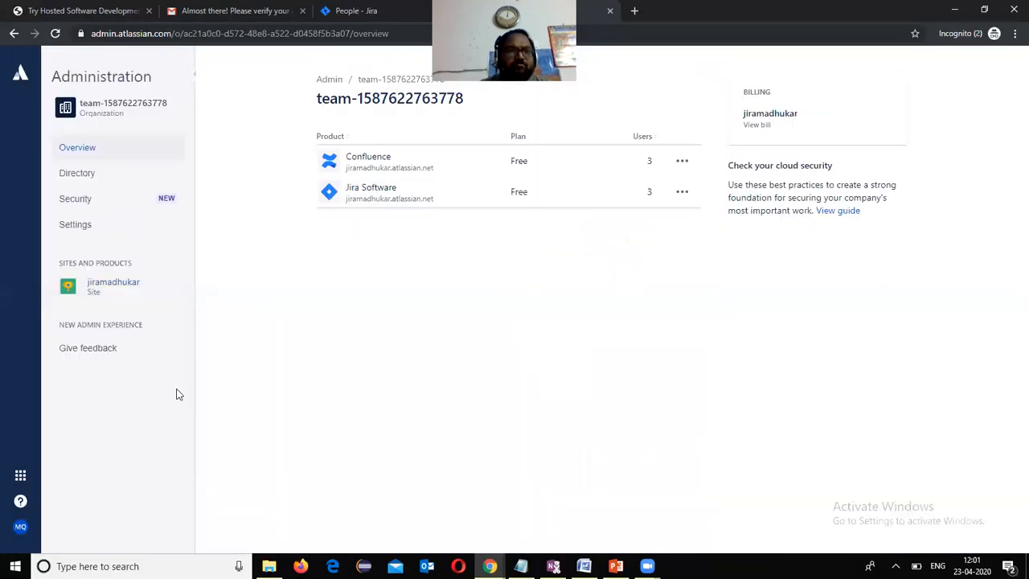
click(379, 199)
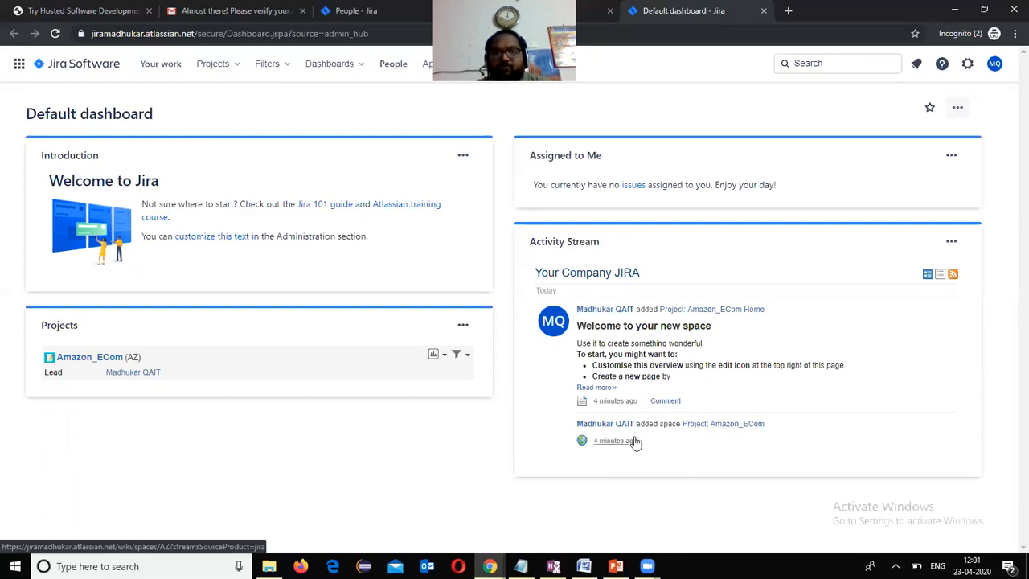
click(950, 243)
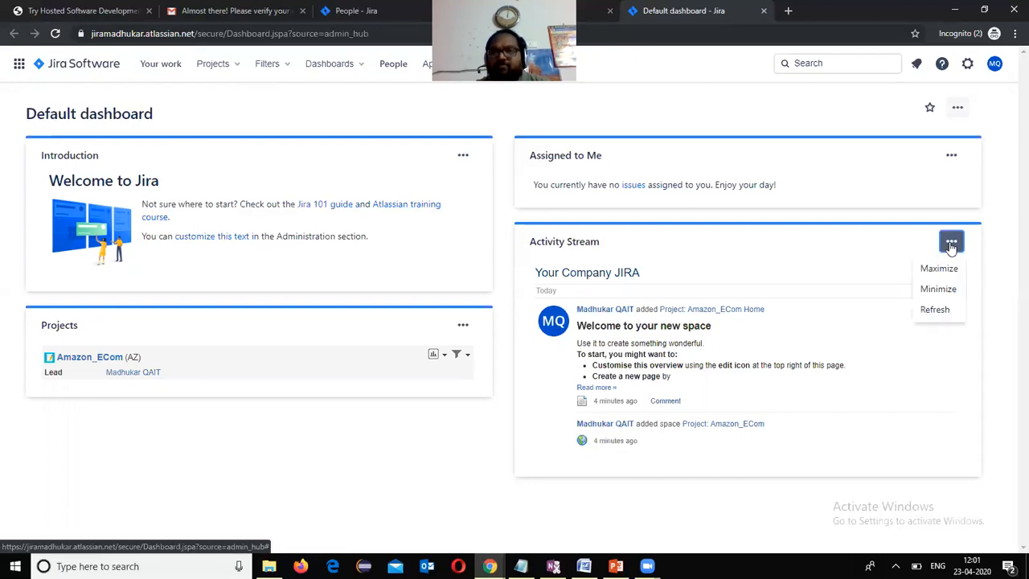
click(804, 259)
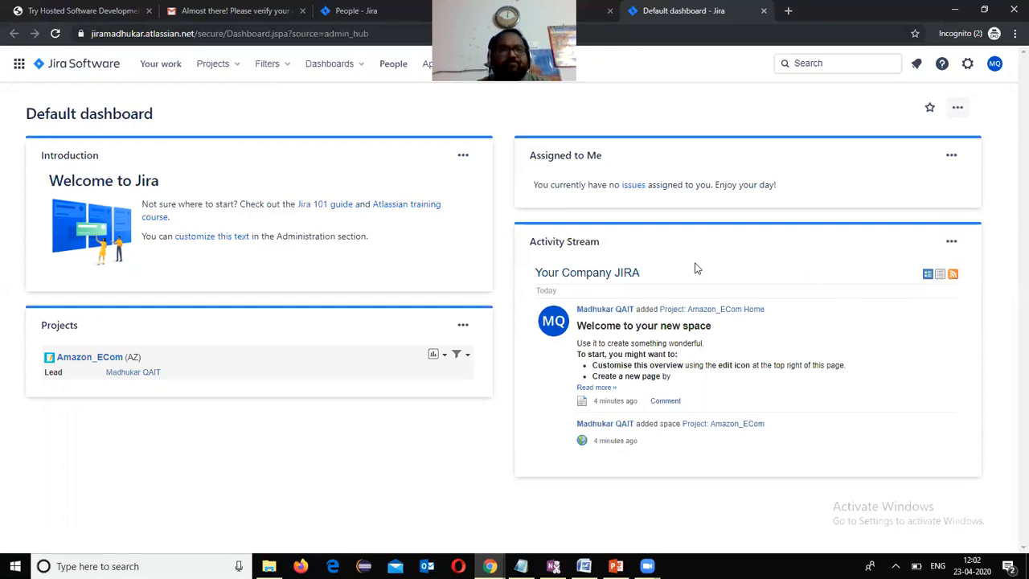
- Browse the Jira Software projects and open the Amazon_ECom project's board
click(77, 69)
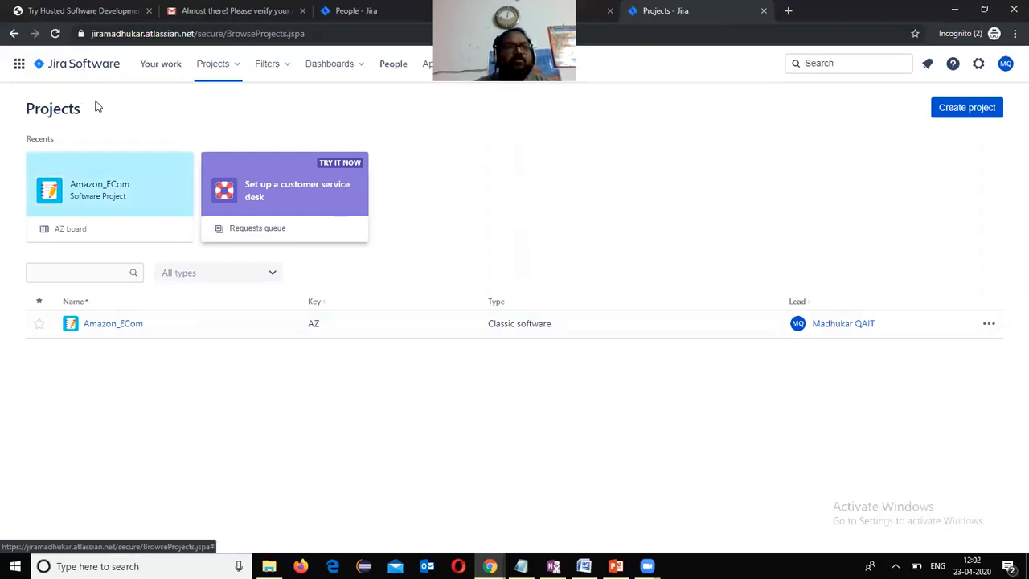
click(19, 69)
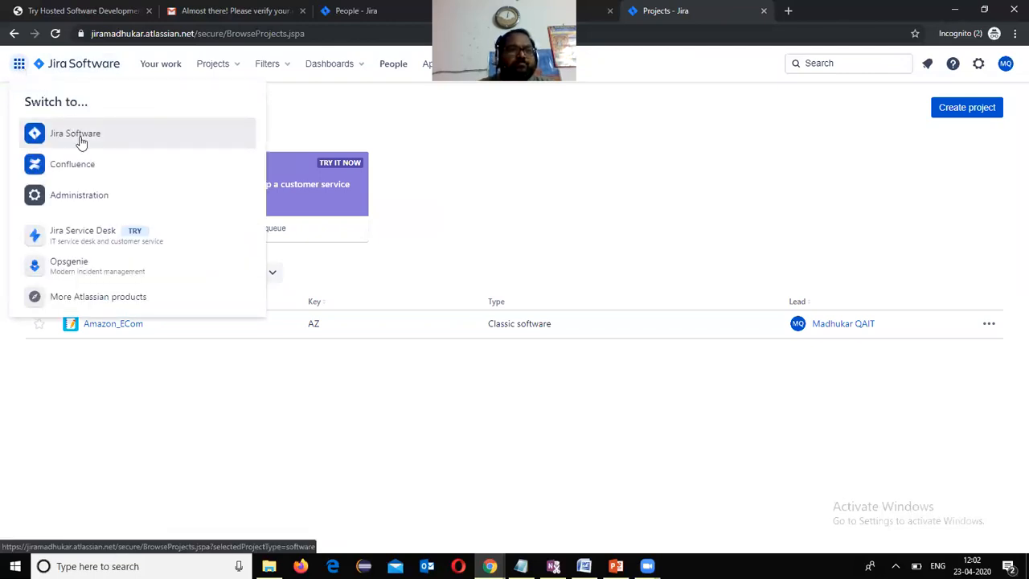
click(81, 143)
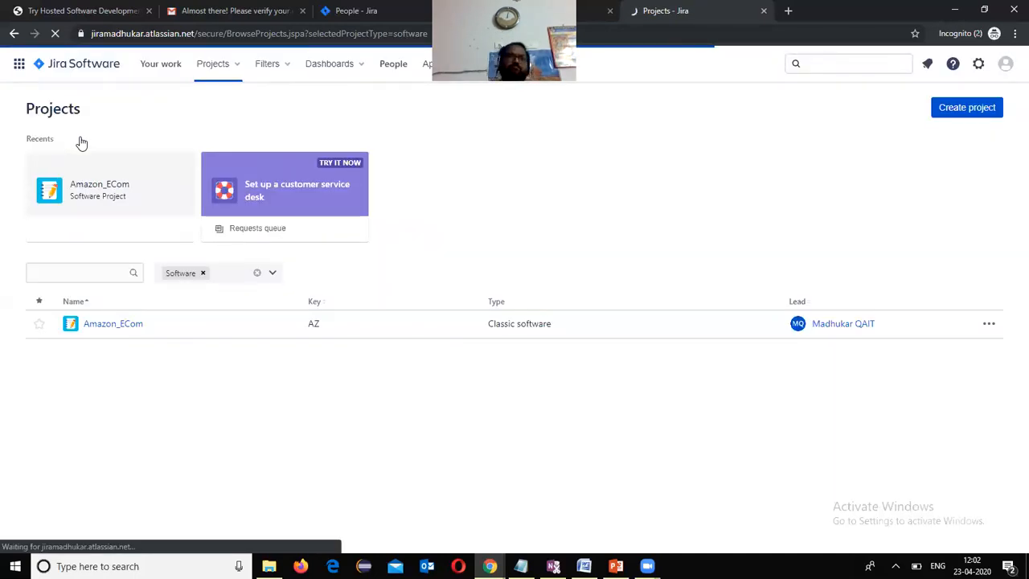
click(232, 69)
click(243, 133)
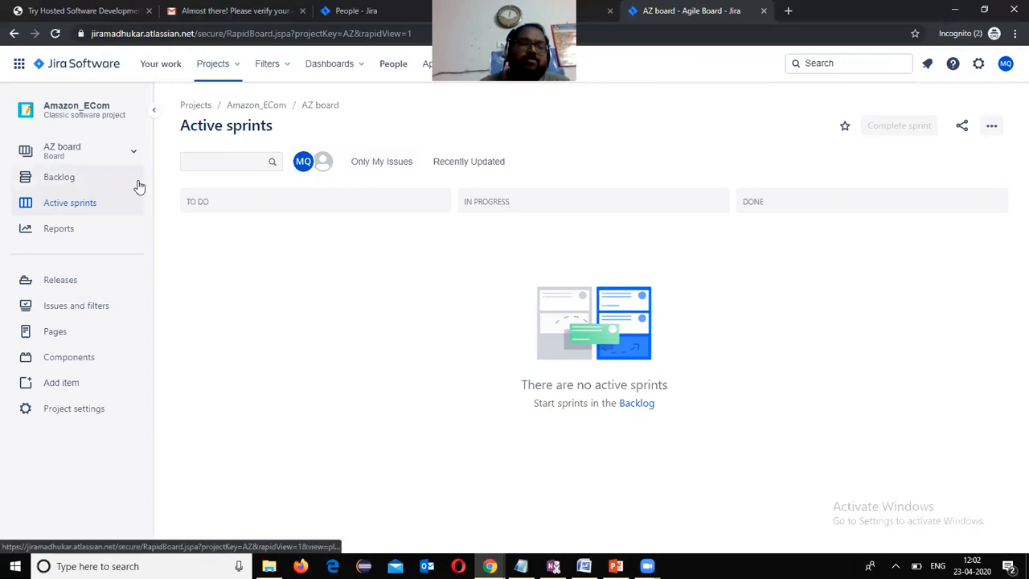
- Check the people directory for the invited team members and return to the AZ board
click(393, 67)
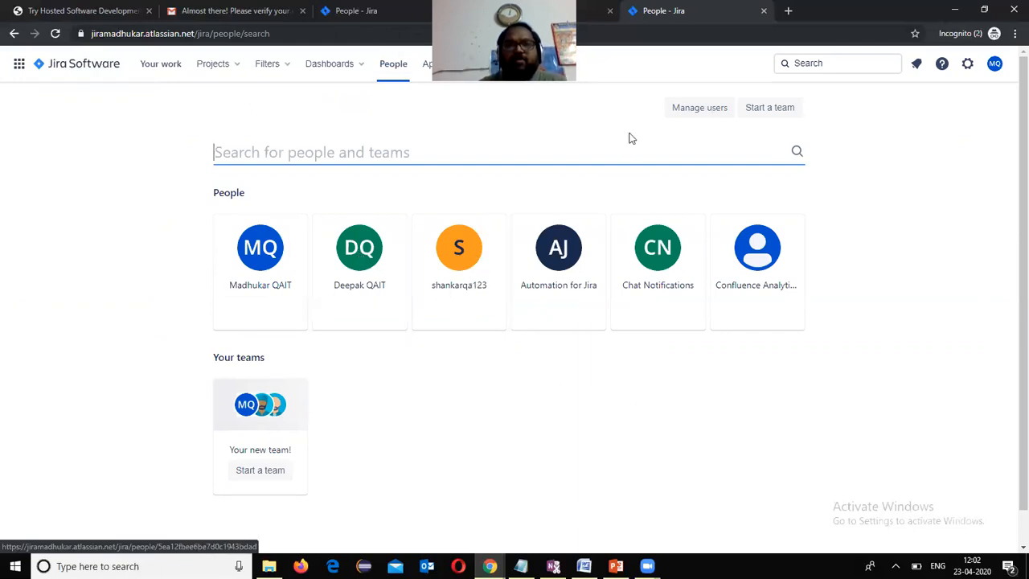
click(14, 36)
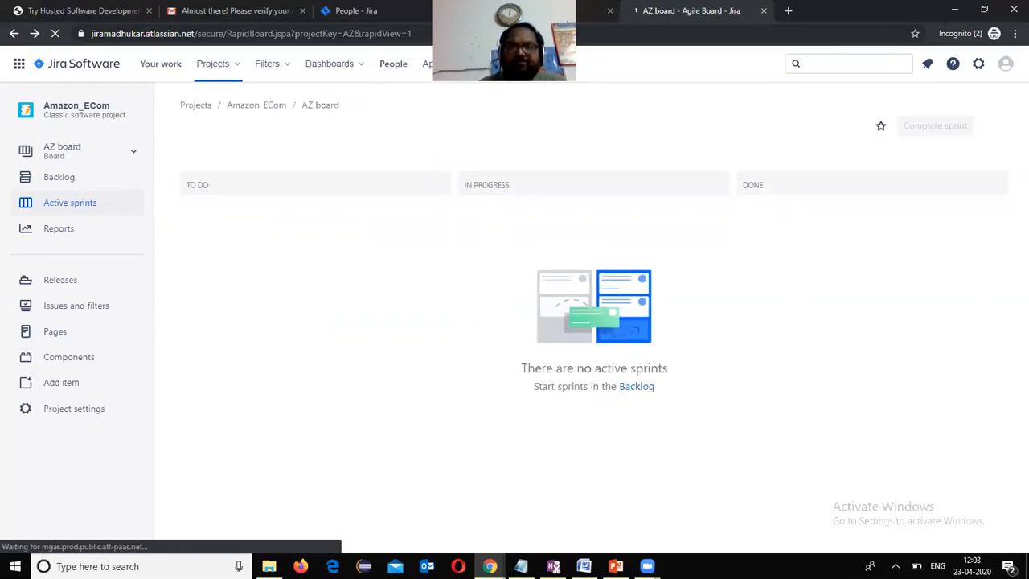
- Switch to the Word session notes, read the "Creating Release Versions" section, and return to the Jira board
click(584, 565)
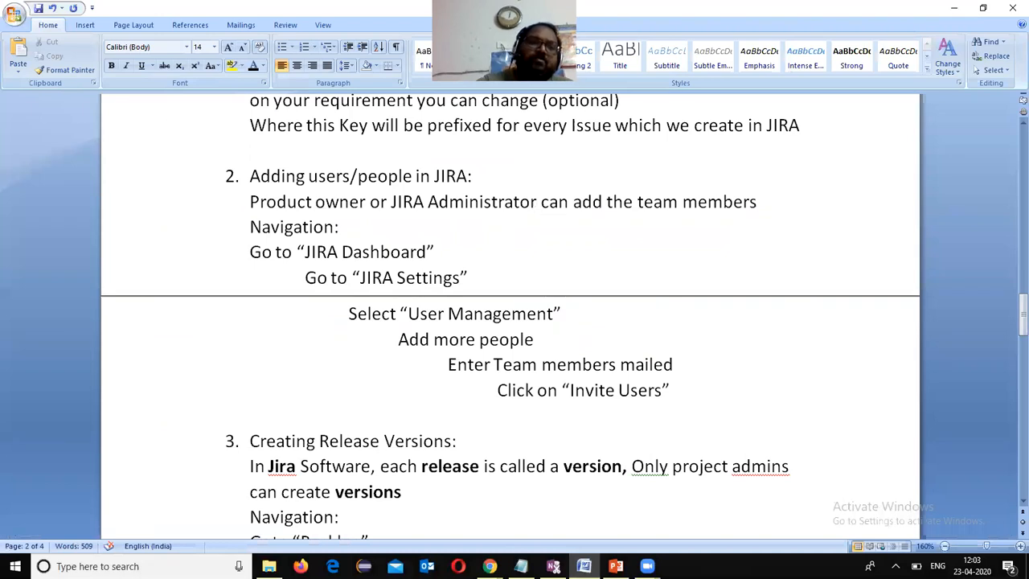
scroll(468, 500, down, 5)
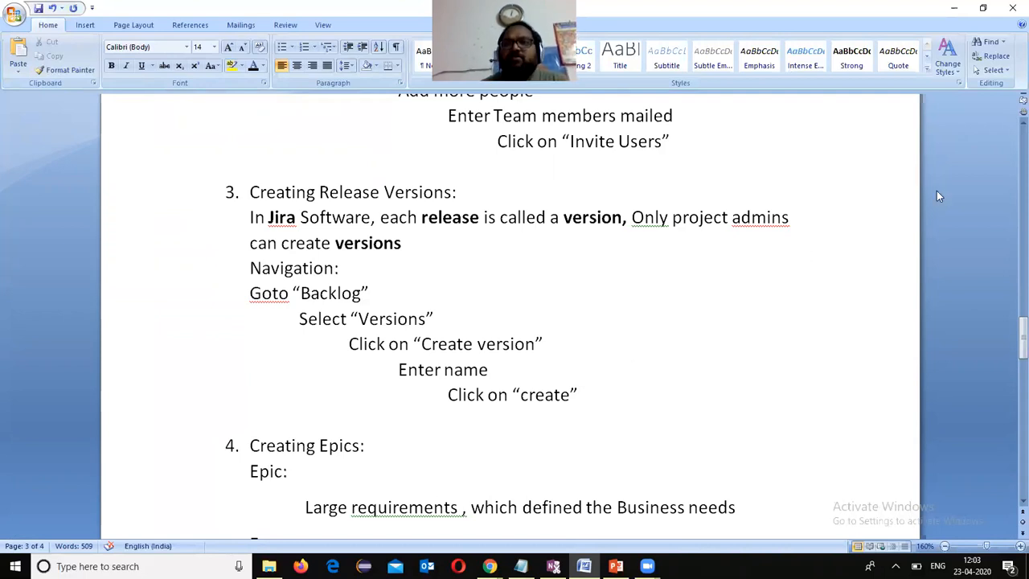
click(953, 8)
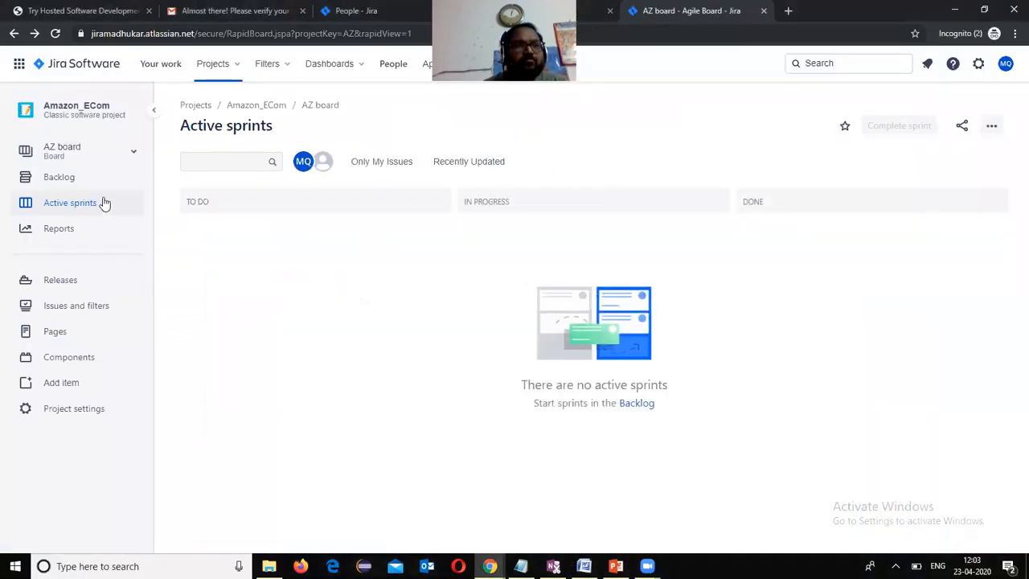
- Open the versions panel in the project's backlog and start a new Amazon_ECom version named "Amazon 1.0"
click(56, 177)
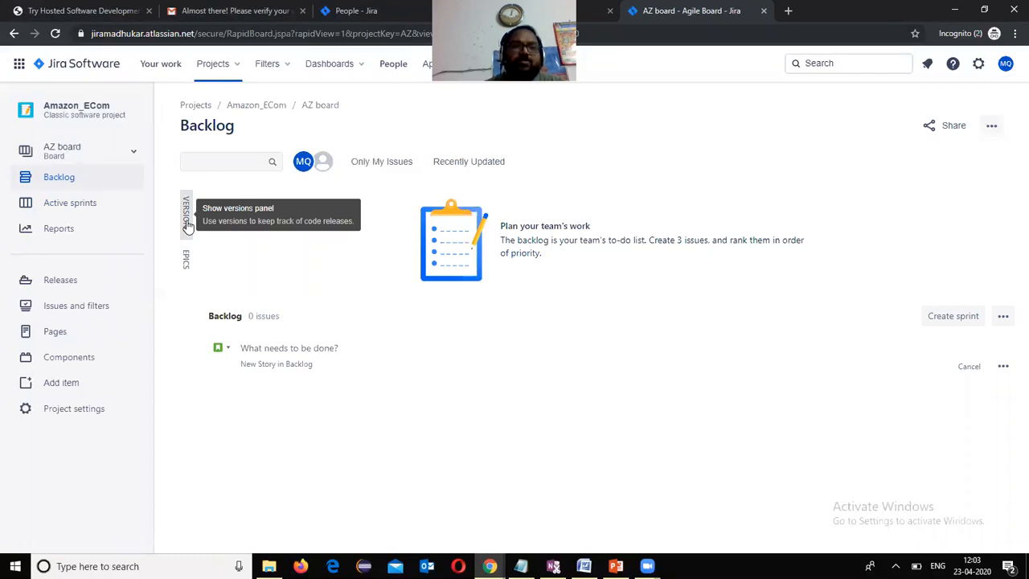
click(188, 225)
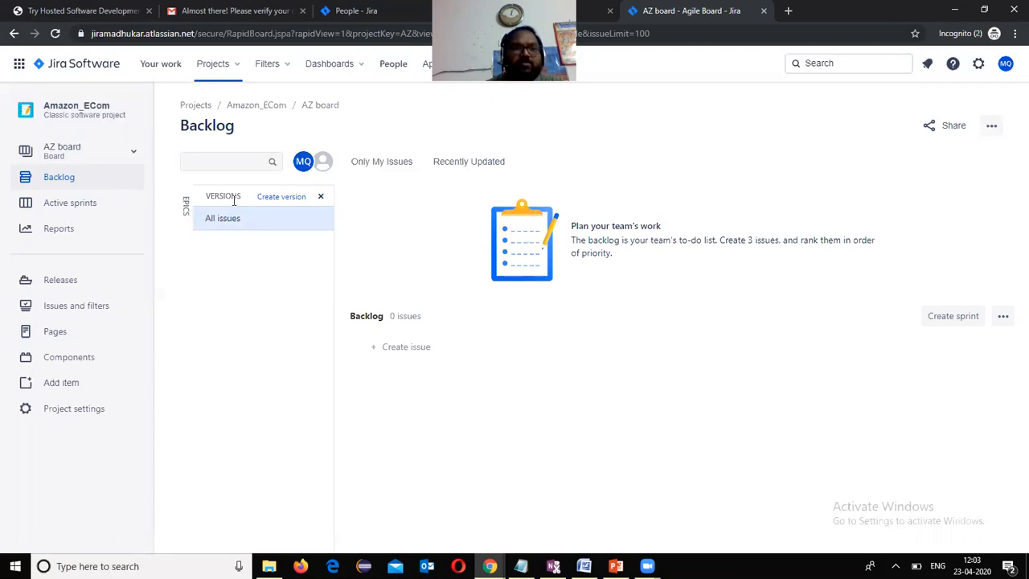
click(276, 200)
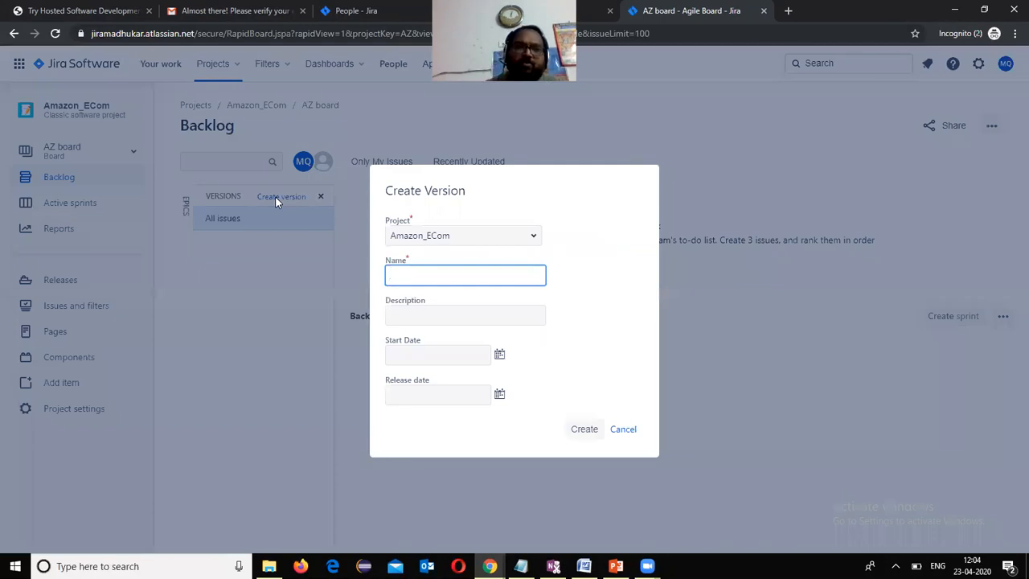
text(amz)
key(BackSpace)
key(BackSpace)
key(BackSpace)
text(A)
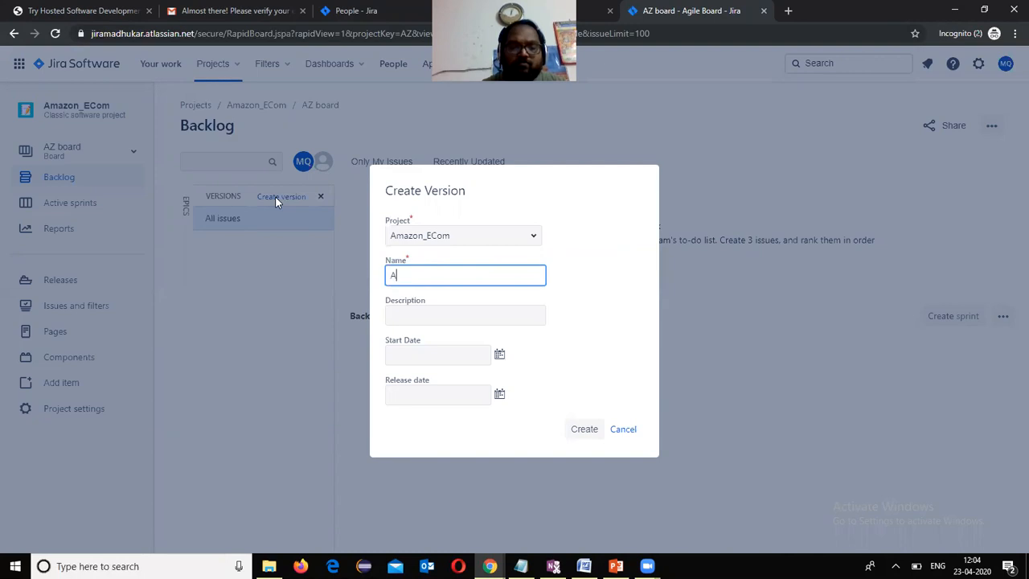
text(mazon)
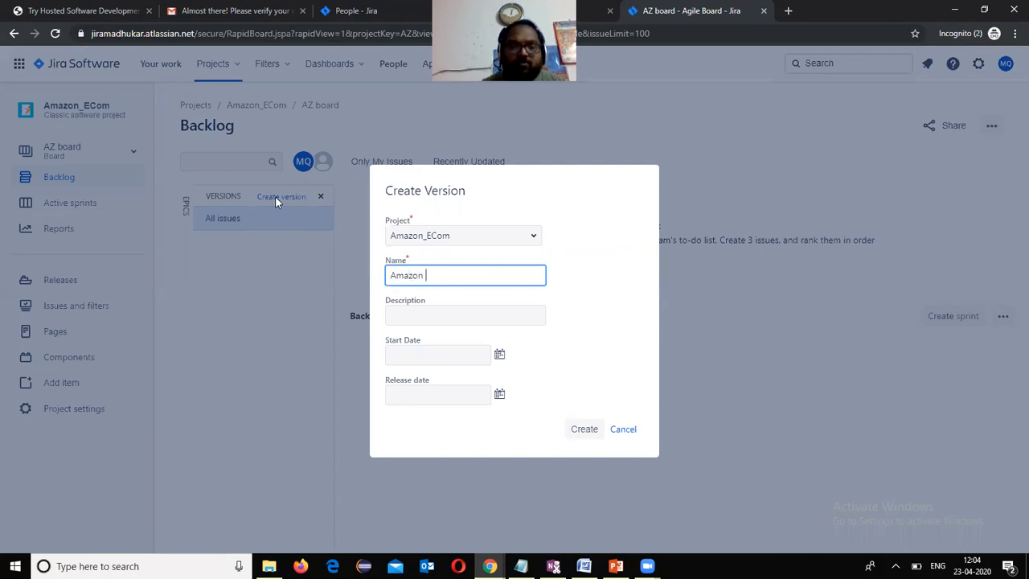
text( 1.0)
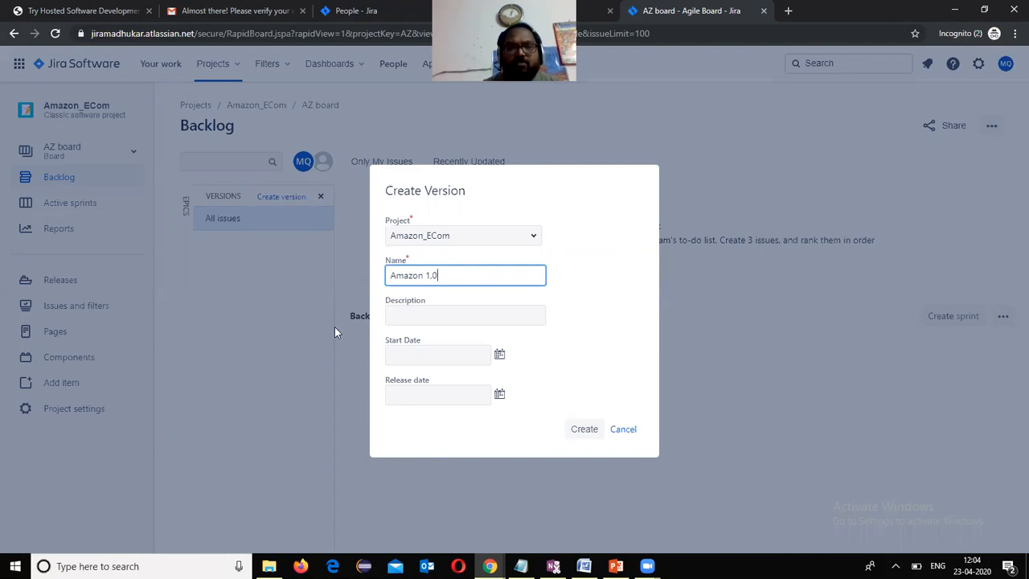
- Enter "Visitor Registration" as the new version's description
click(402, 315)
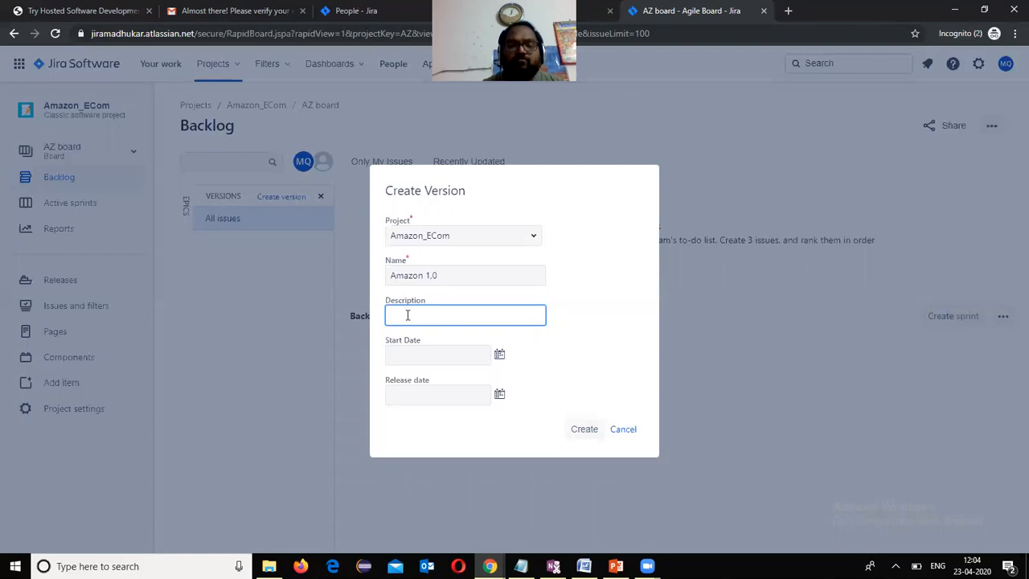
text(Vistri)
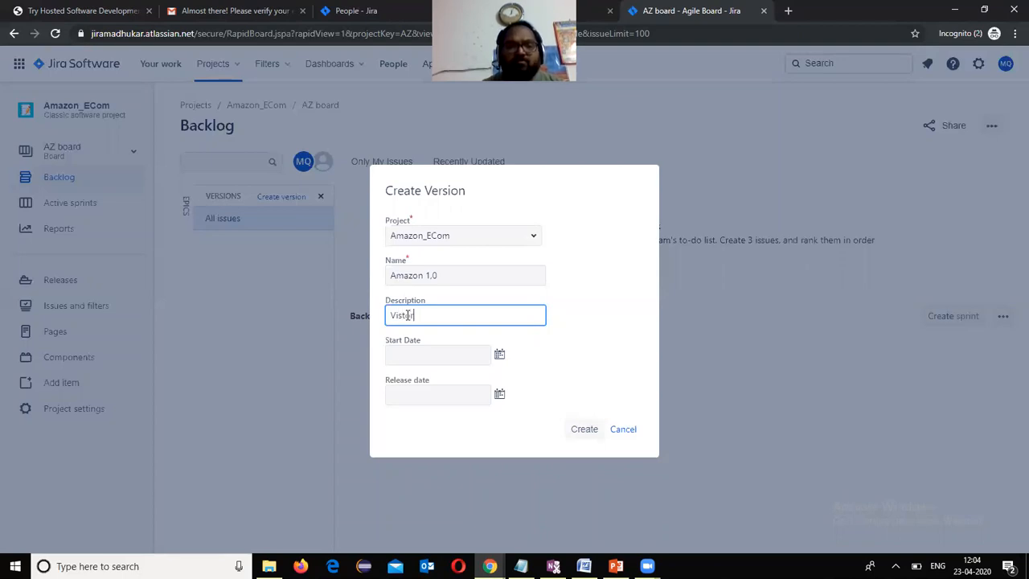
key(BackSpace)
key(BackSpace)
key(BackSpace)
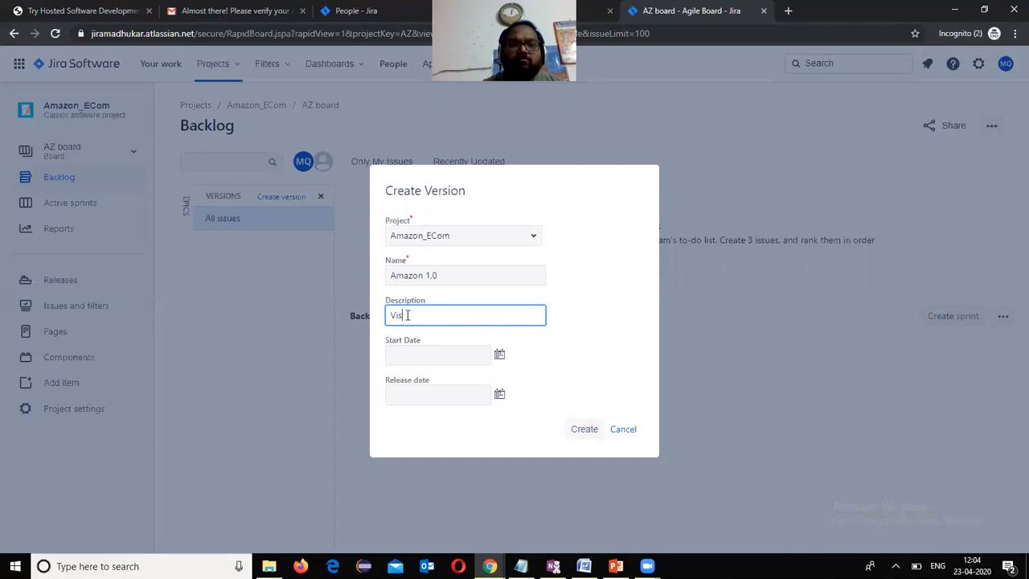
text(itor Registration)
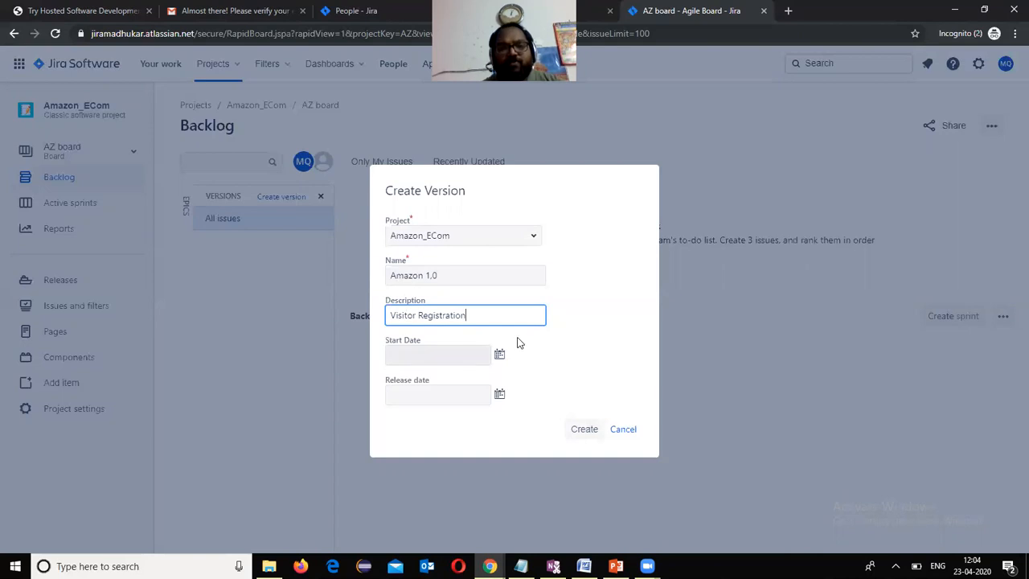
- Set the version's start date to 23/Apr/20 and release date to 23/May/20, and create the version
click(499, 355)
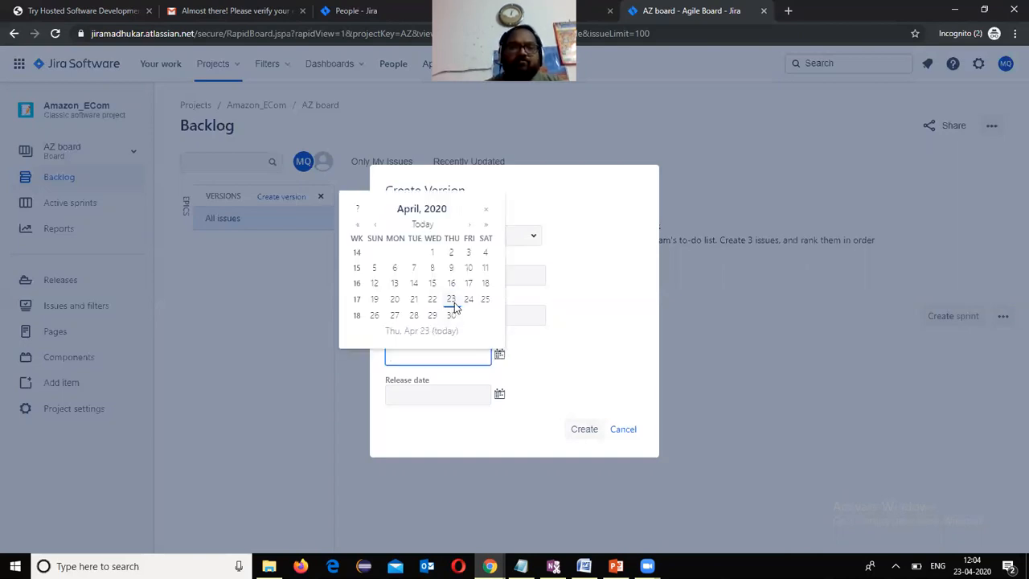
click(452, 302)
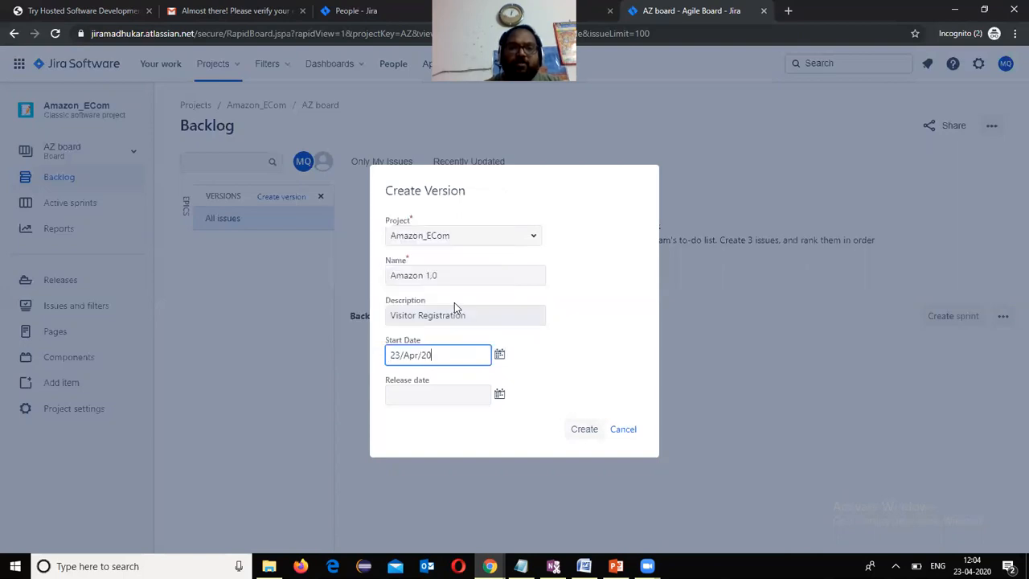
click(500, 396)
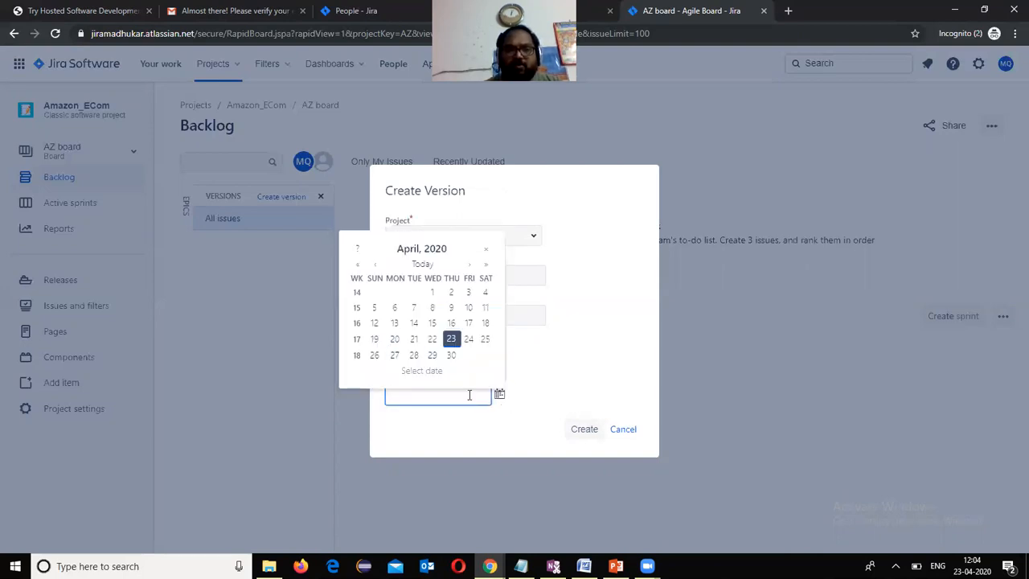
click(469, 270)
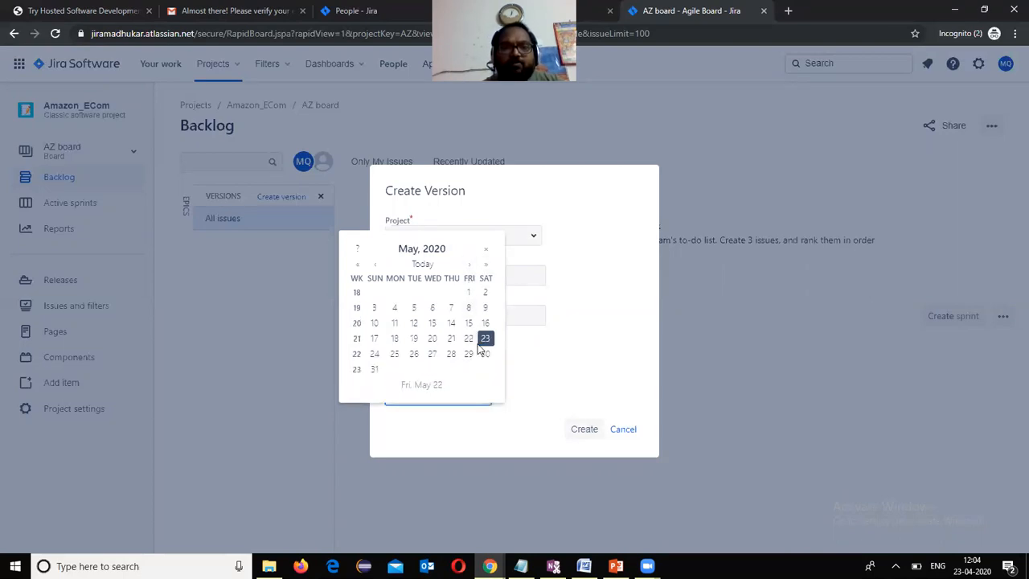
click(485, 341)
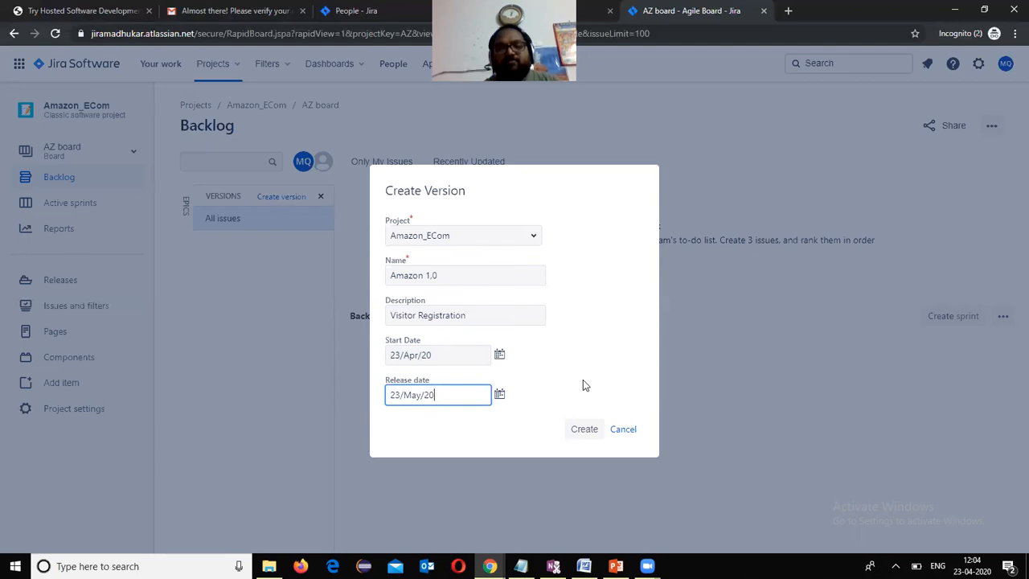
click(591, 433)
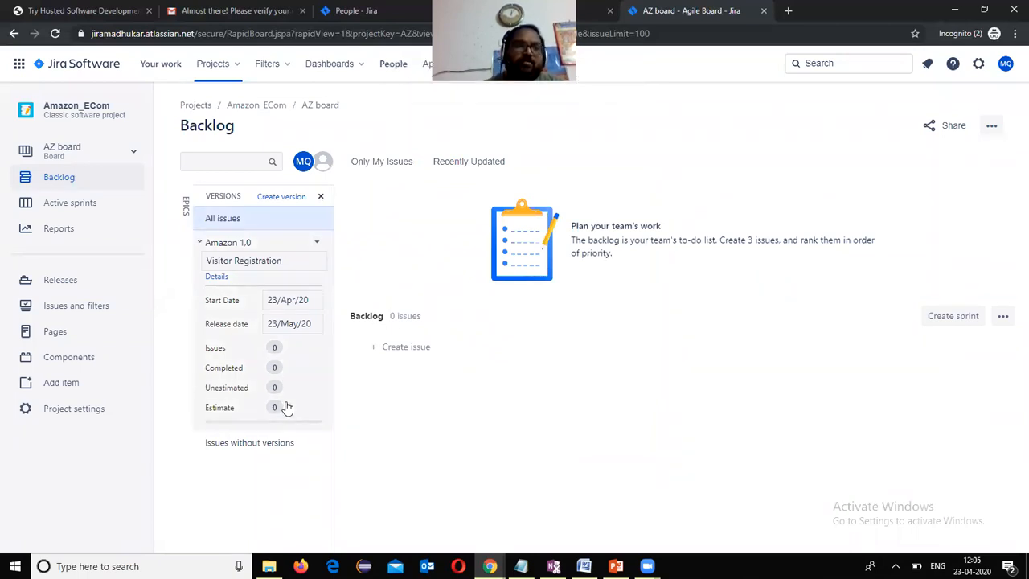
- Switch to the Word session notes, read the "Creating Epics" definition and E-Commerce example, and return to the Jira backlog
mouse_move(583, 565)
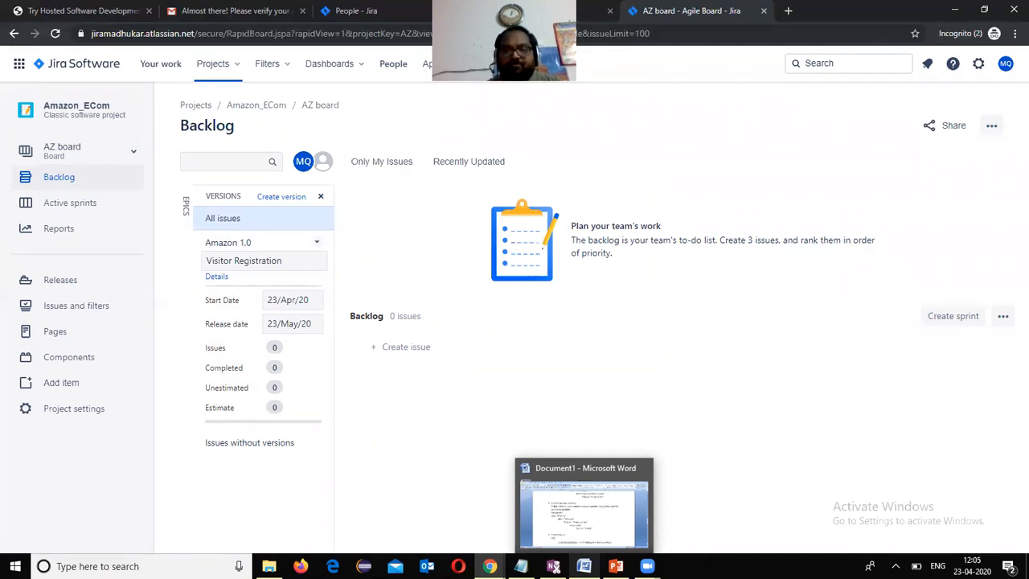
click(583, 527)
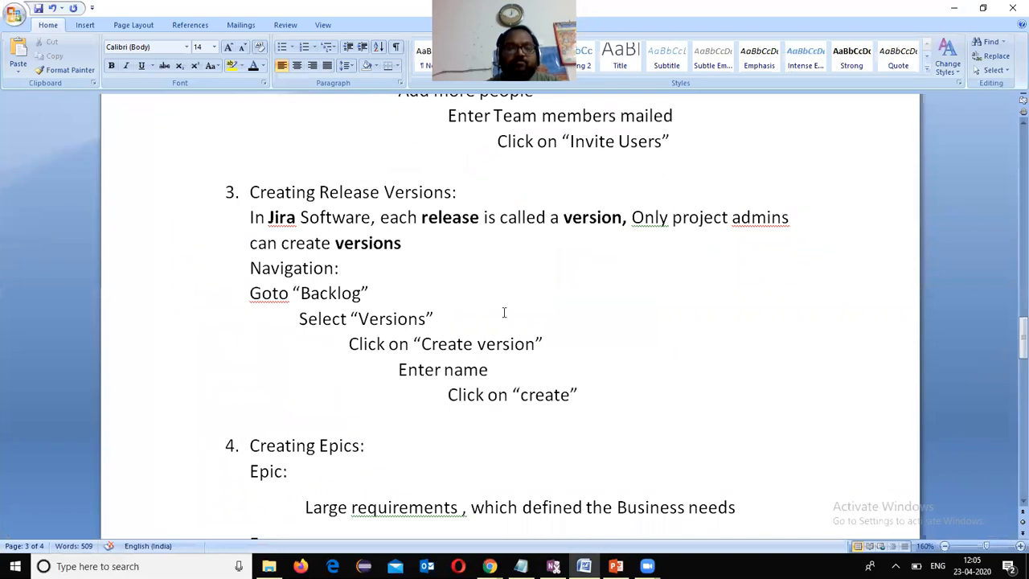
scroll(447, 487, down, 1)
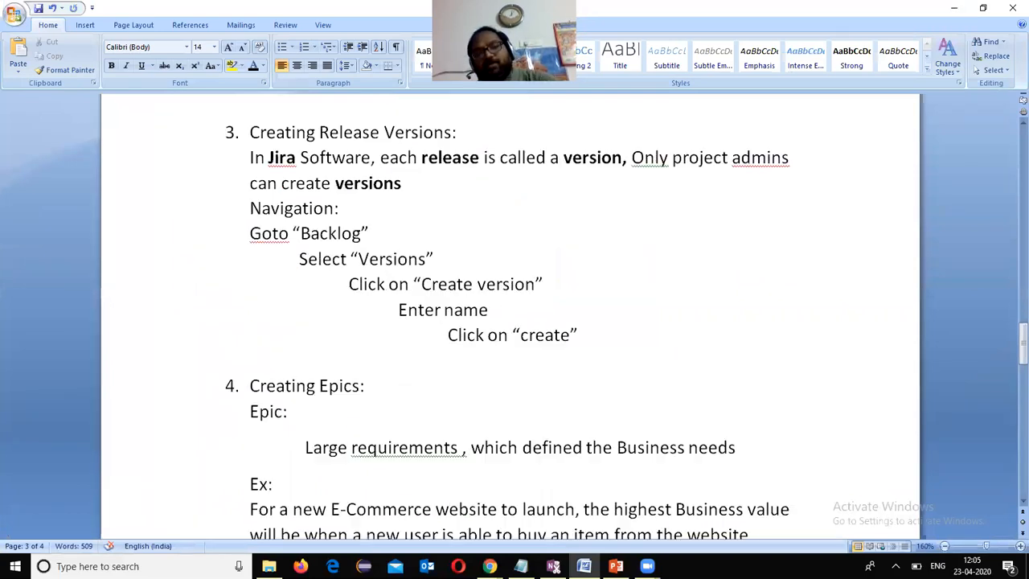
scroll(510, 314, down, 2)
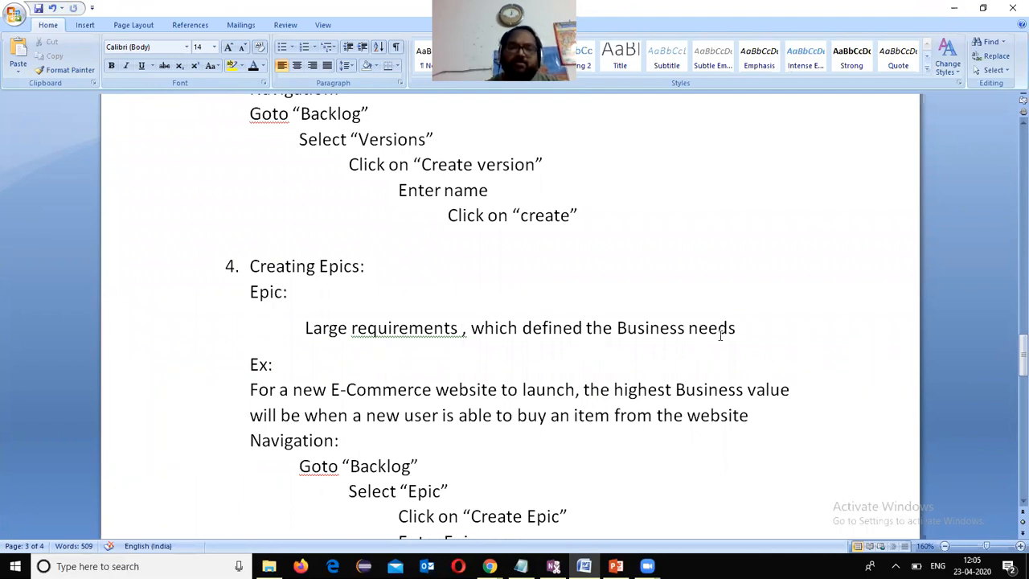
click(525, 358)
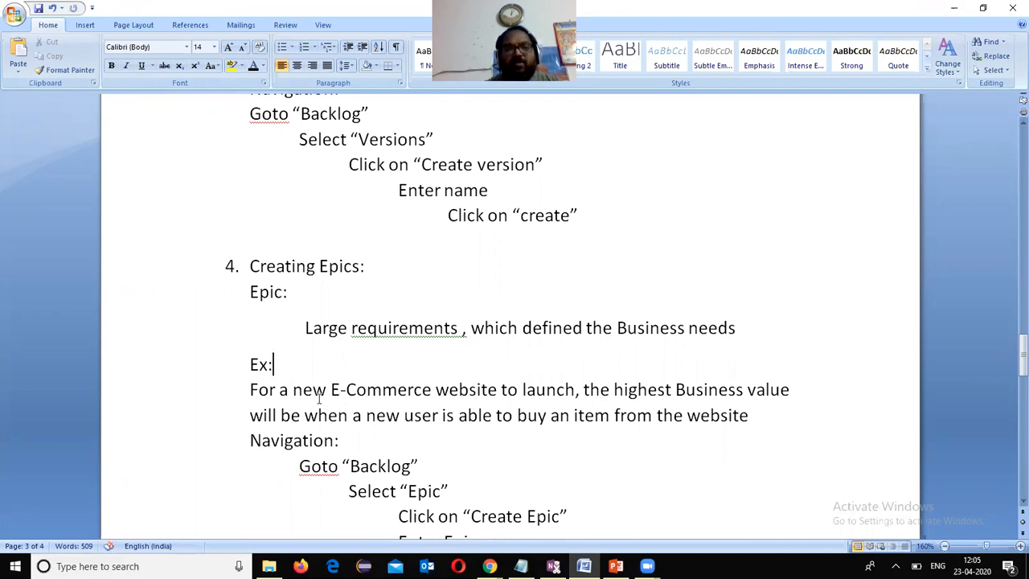
click(583, 389)
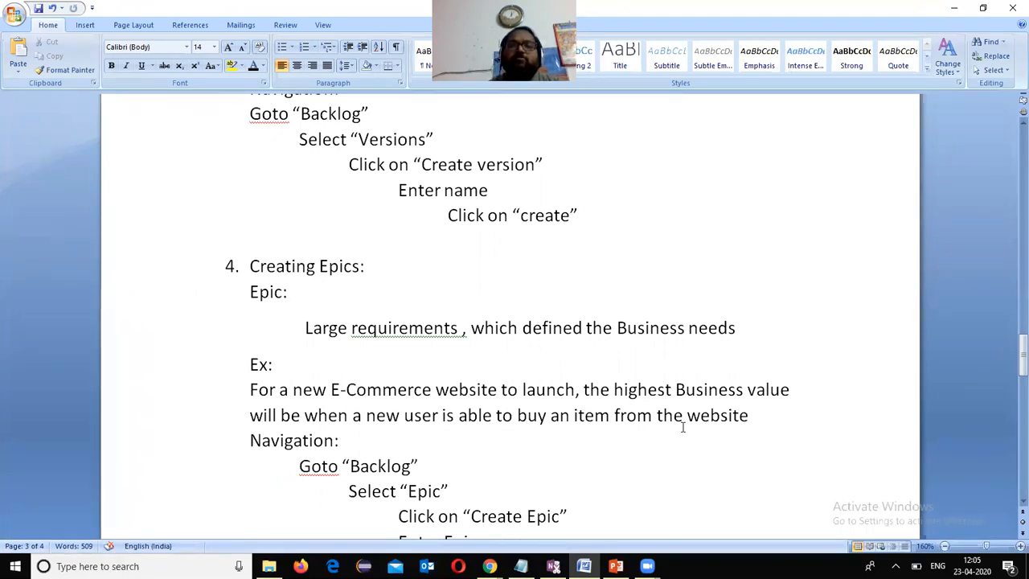
drag(613, 389, 769, 395)
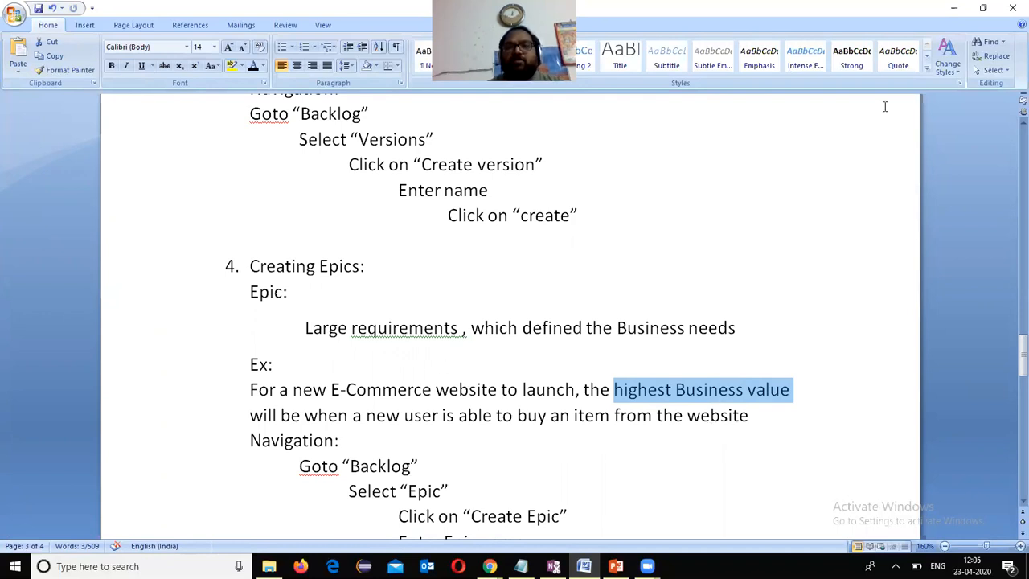
click(950, 9)
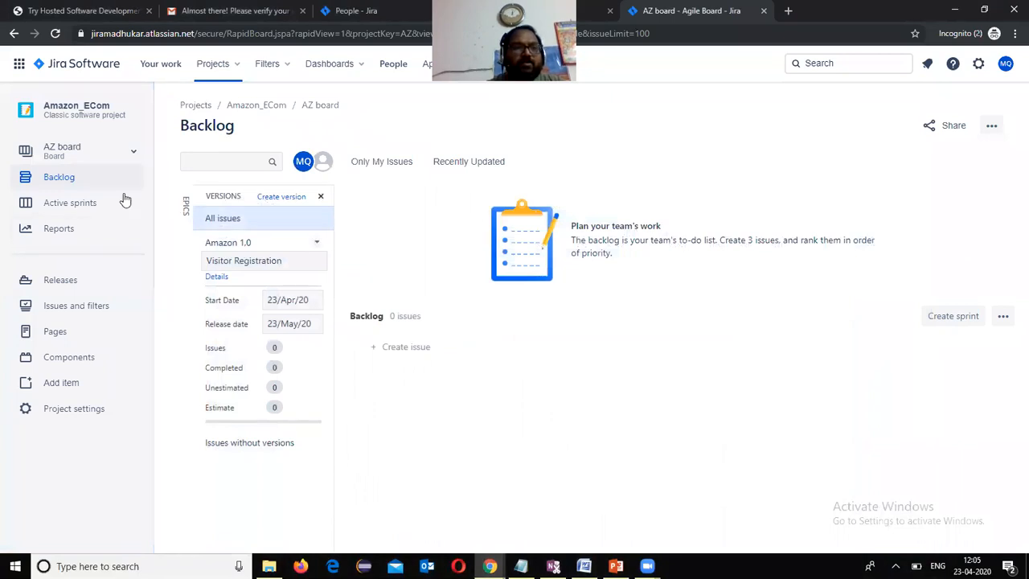
- Show the epics panel in the backlog and start a new Amazon_ECom epic, keeping Epic as the issue type
click(186, 209)
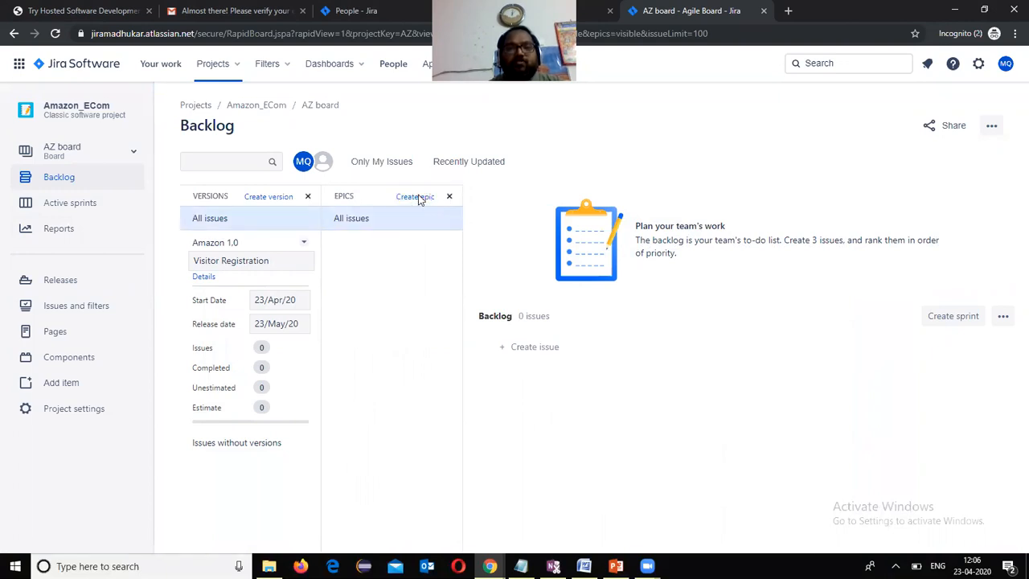
click(416, 198)
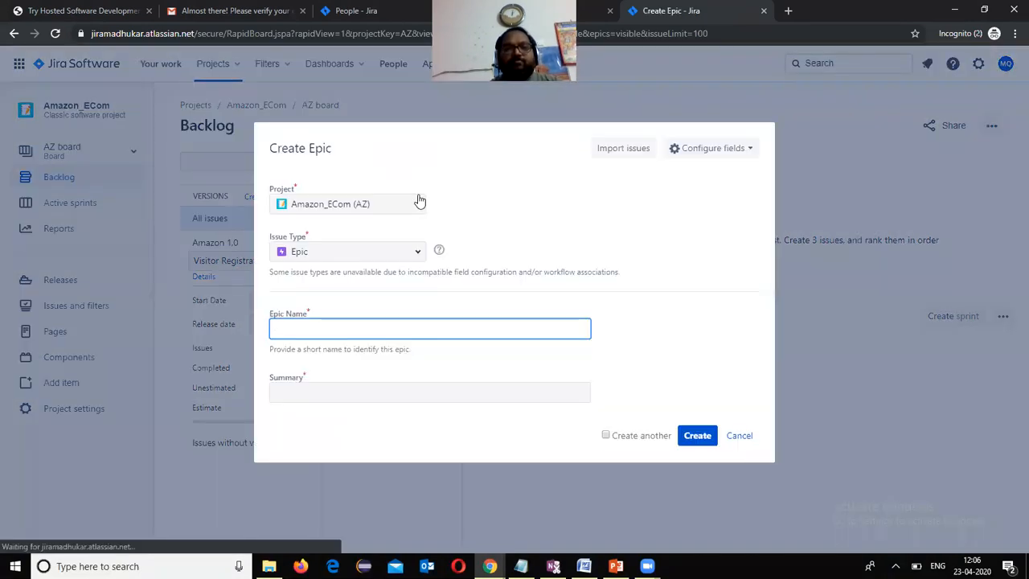
click(419, 253)
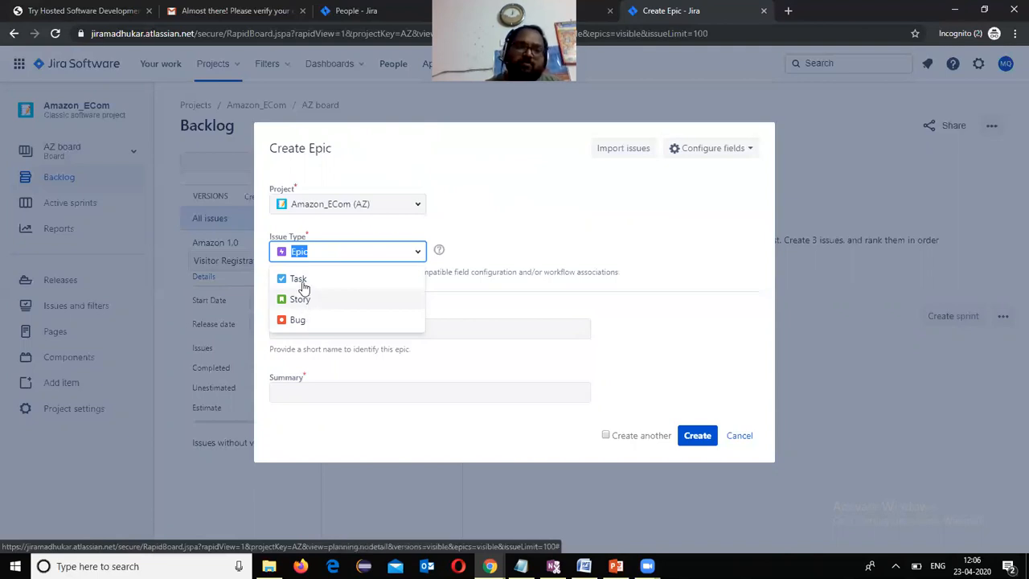
click(508, 215)
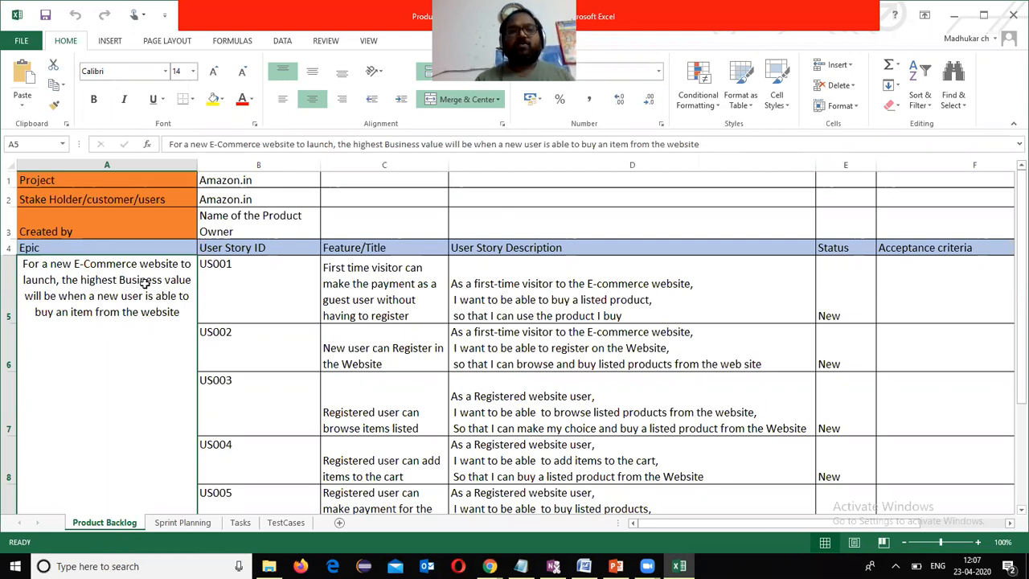
- Examine the Product Backlog sheet's feature titles for the user stories, plus the ID, title, description and epic belonging to US001
click(356, 268)
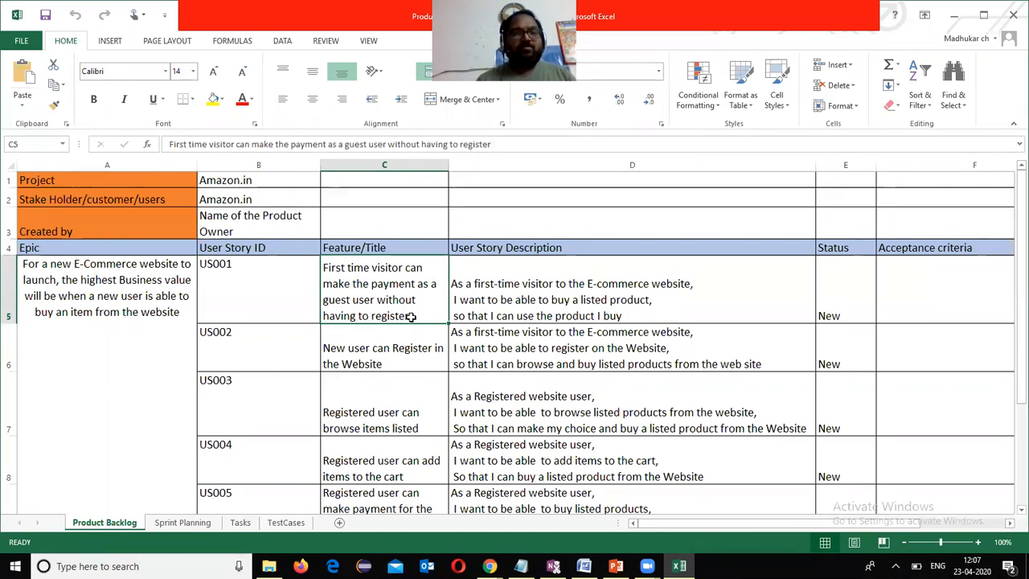
click(365, 354)
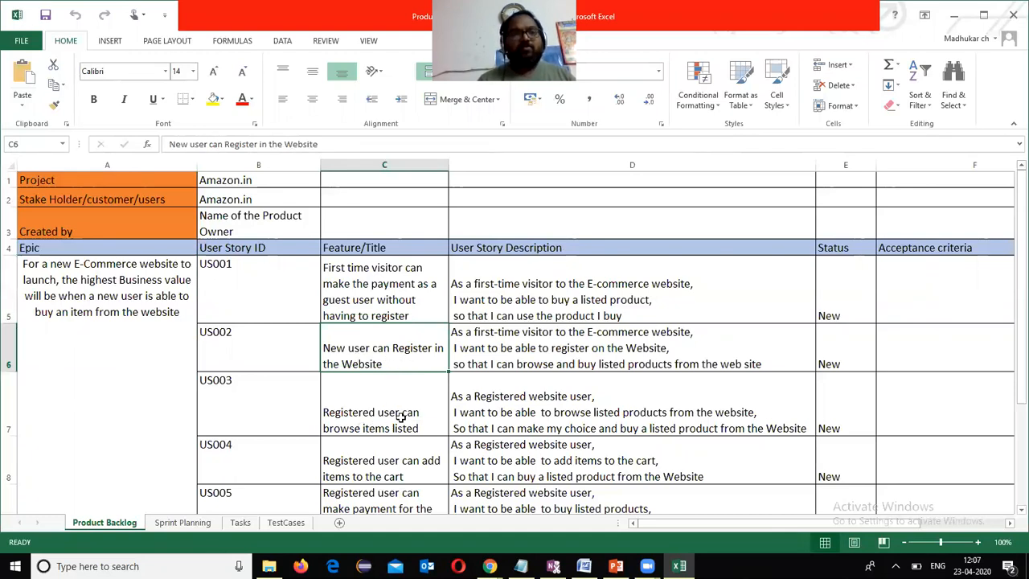
click(373, 455)
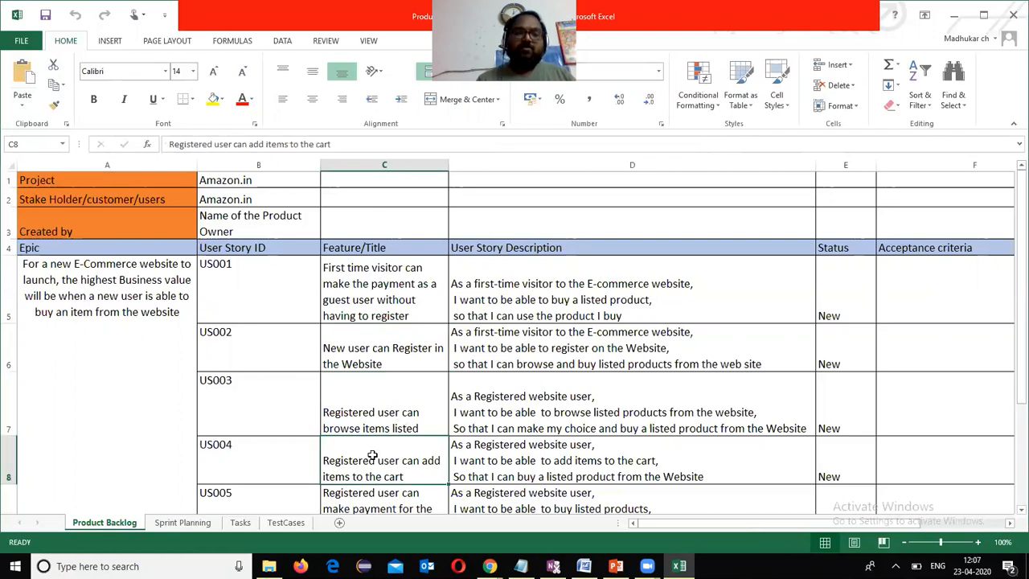
click(418, 492)
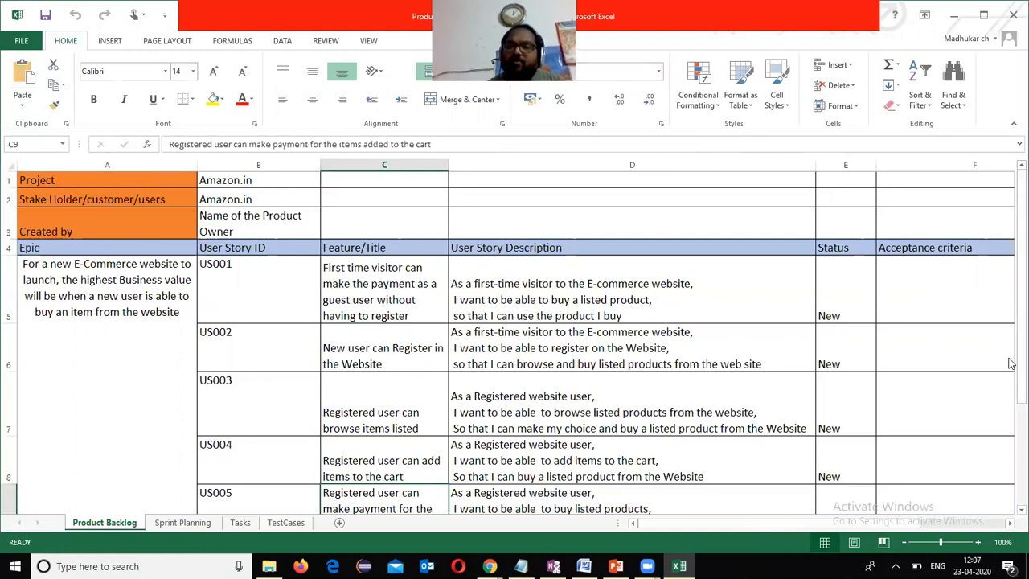
scroll(1011, 370, down, 1)
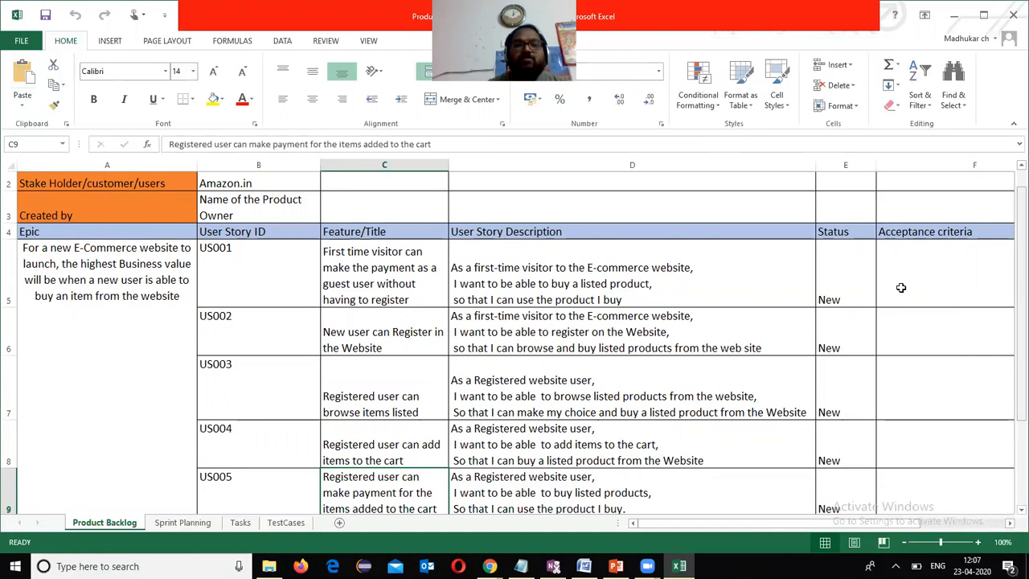
click(414, 287)
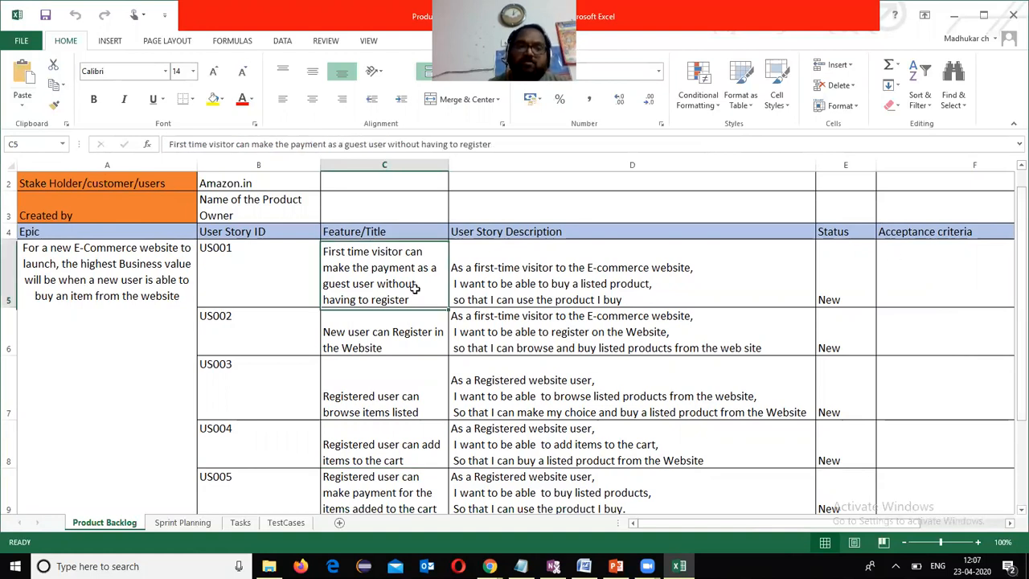
click(514, 232)
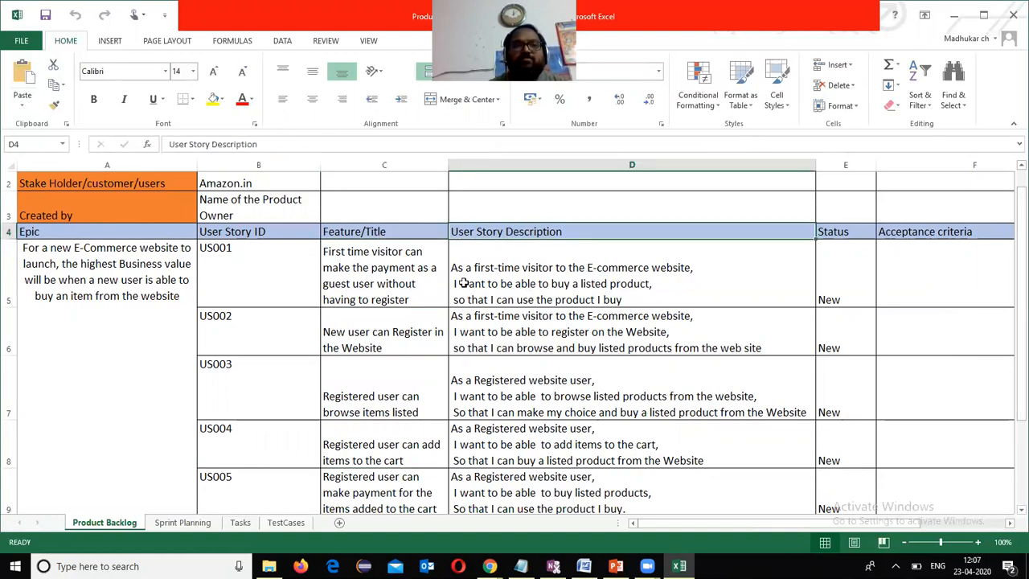
click(226, 265)
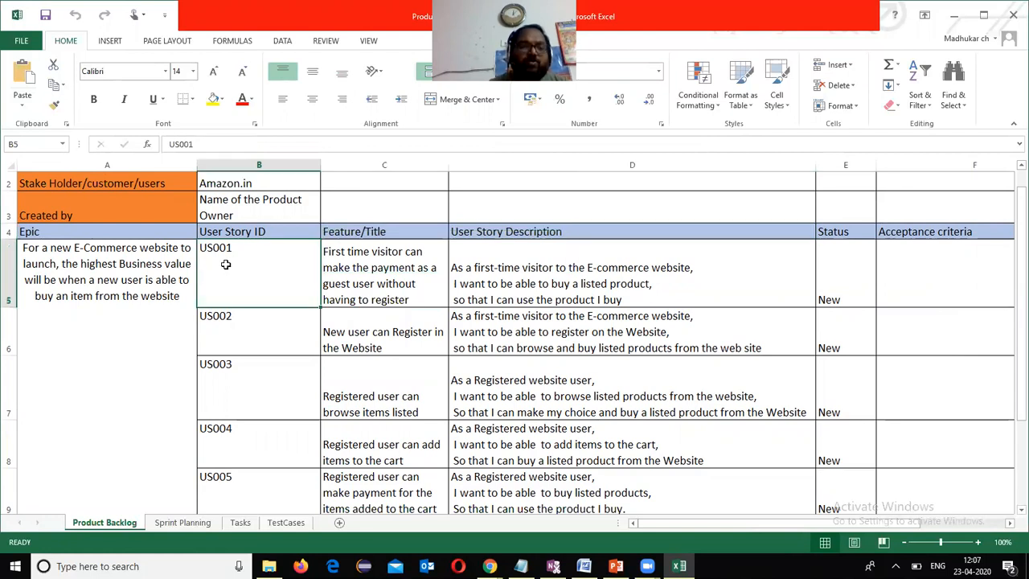
click(371, 281)
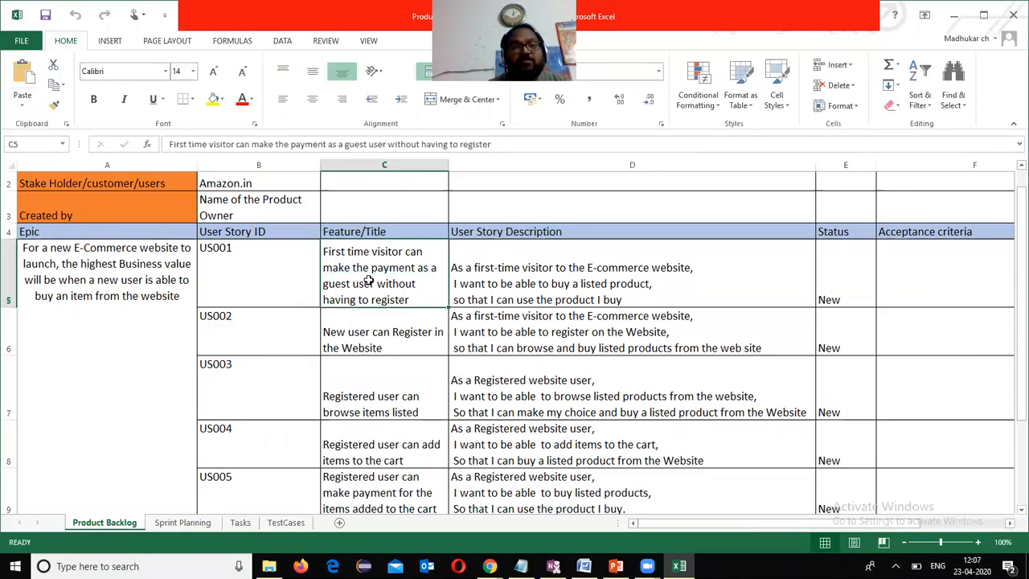
click(484, 273)
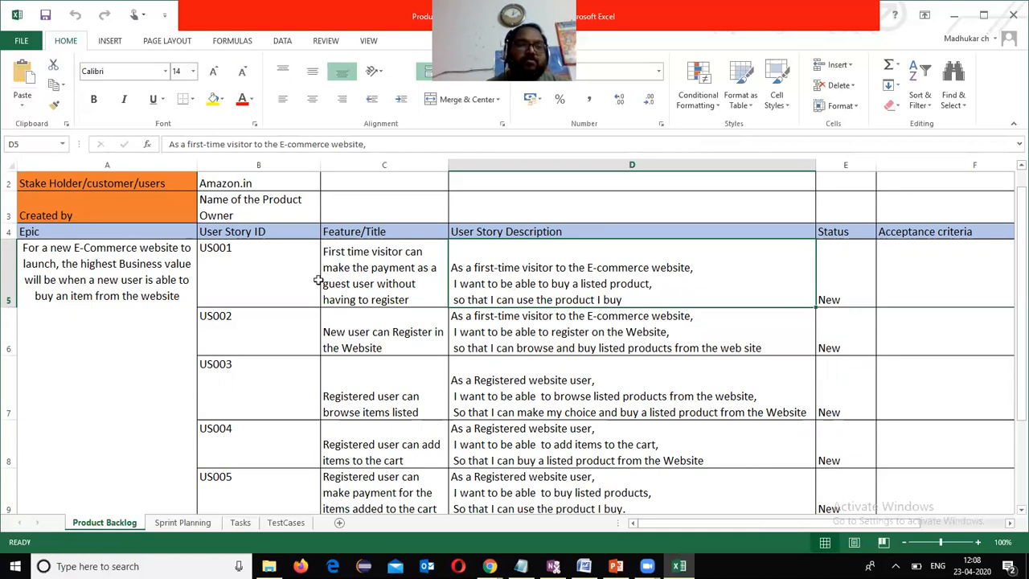
click(108, 279)
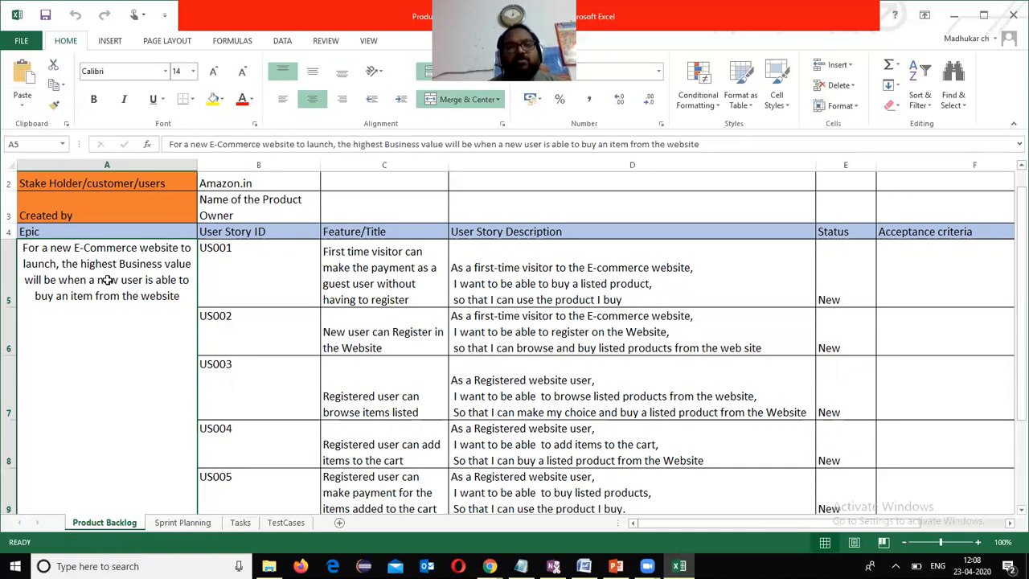
- Review the Feature/Title entries from US001 to US005 again, singly and in adjacent groups, as parts of the epic
click(380, 286)
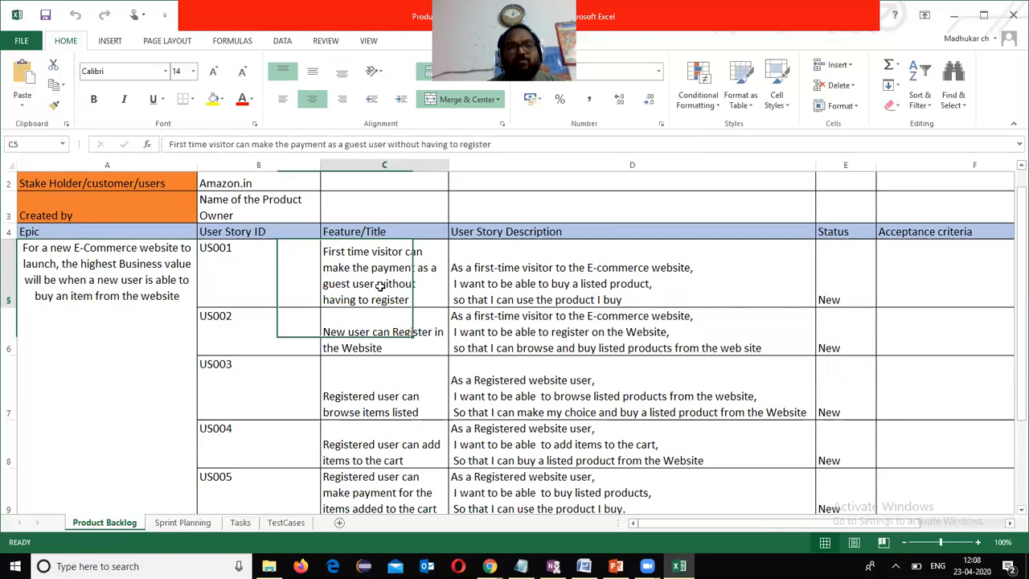
click(370, 338)
click(371, 389)
click(372, 429)
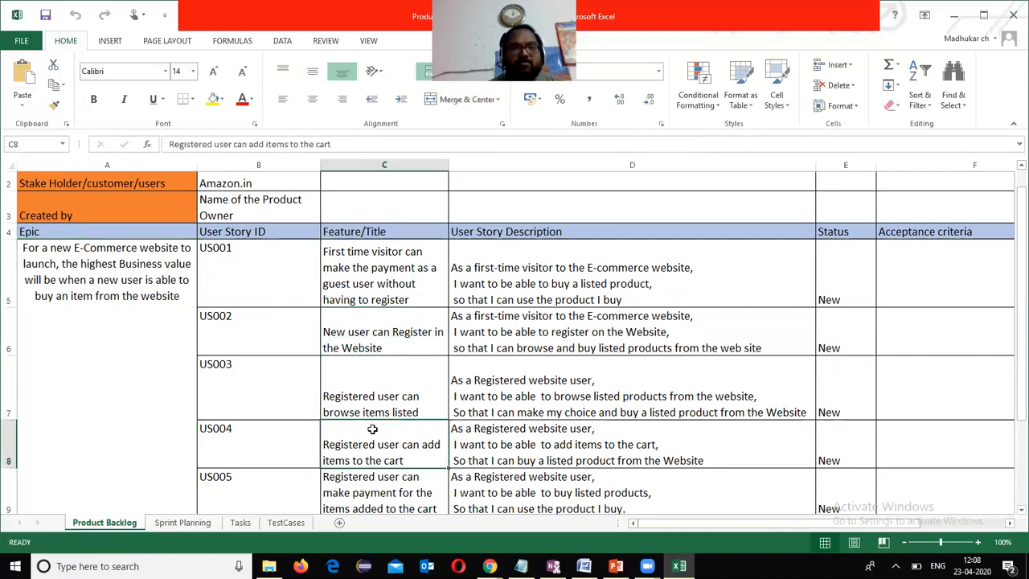
drag(397, 276, 400, 370)
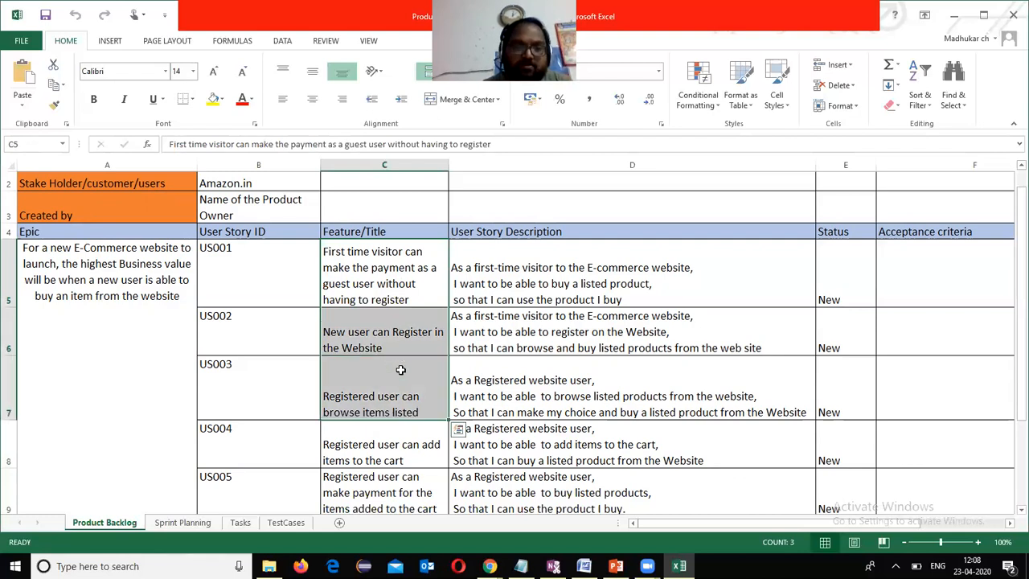
click(400, 283)
drag(395, 331, 395, 337)
drag(388, 403, 391, 457)
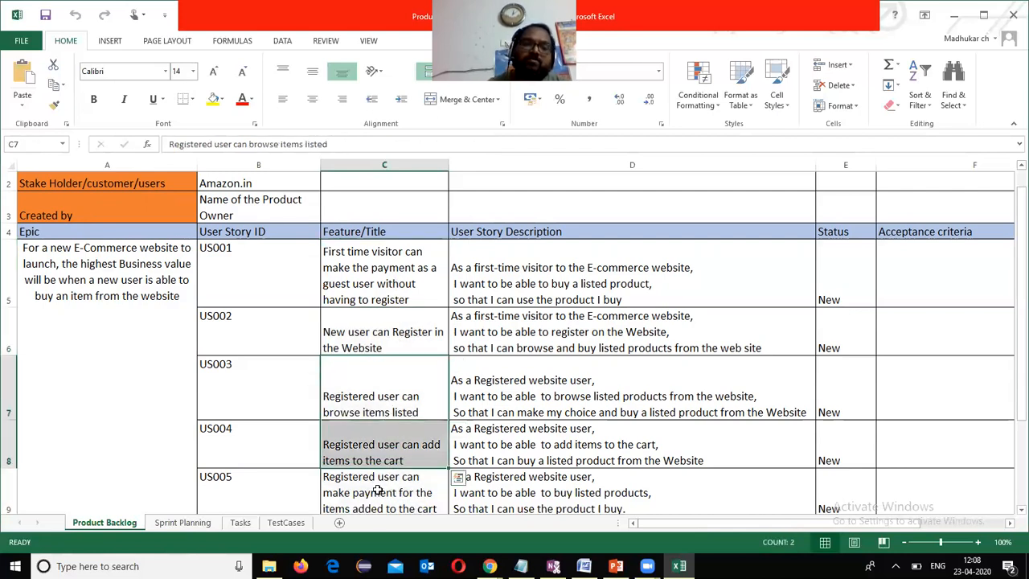
click(376, 490)
drag(389, 267, 386, 328)
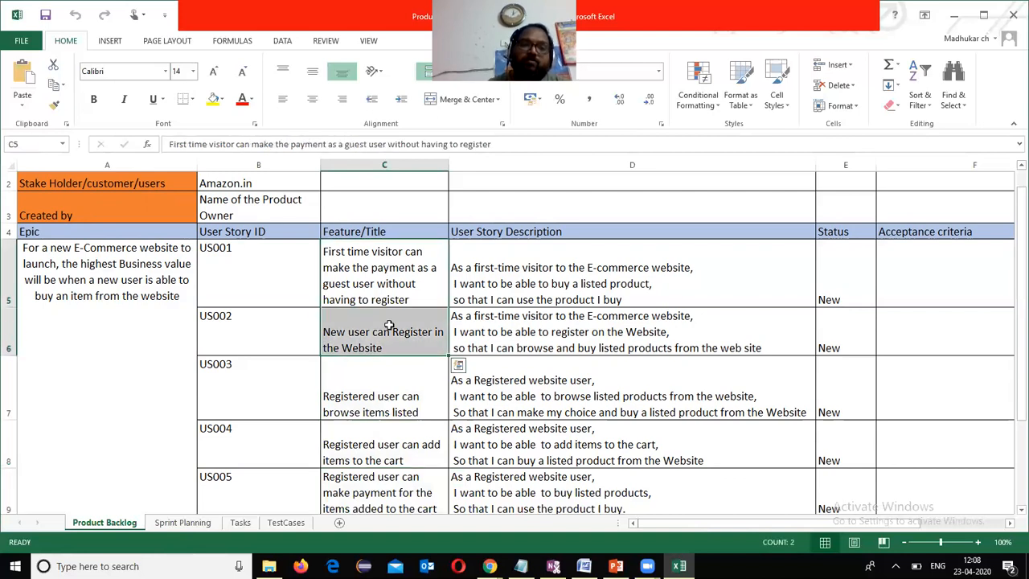
click(377, 378)
drag(377, 446, 379, 452)
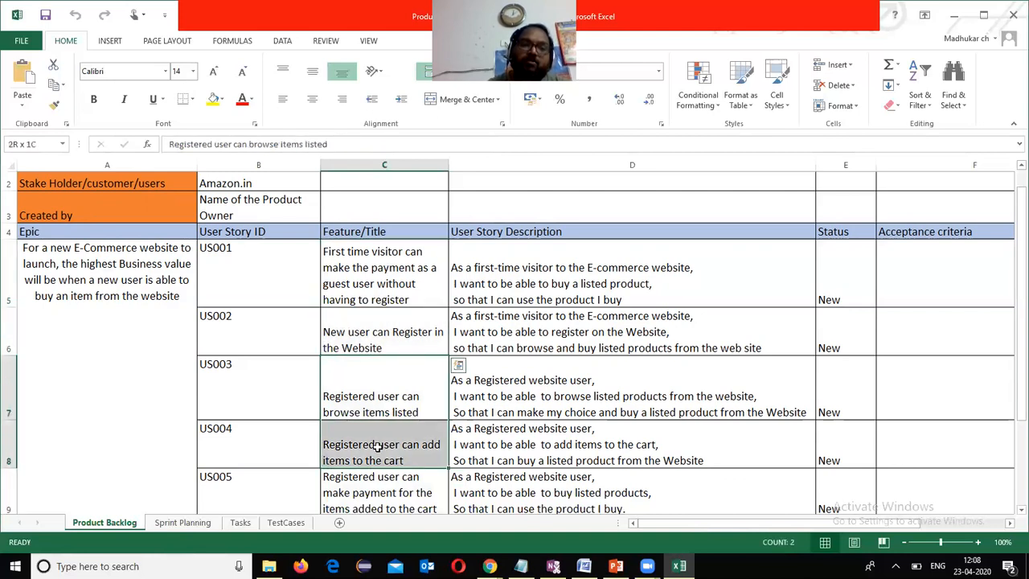
click(374, 487)
drag(376, 521, 376, 502)
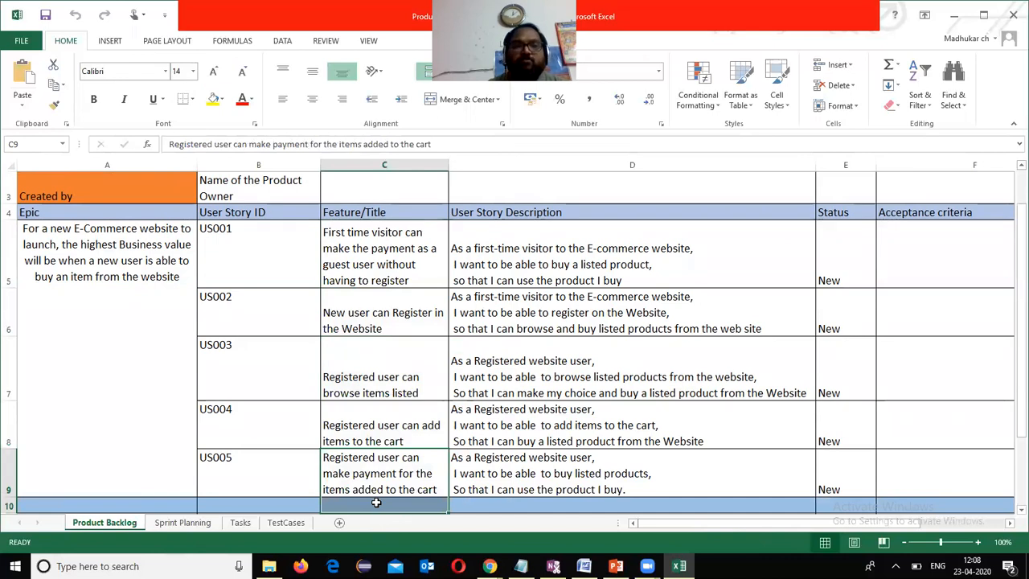
- Open the Sprint Planning sheet and examine the epic and the feature title and user story of US001
click(183, 523)
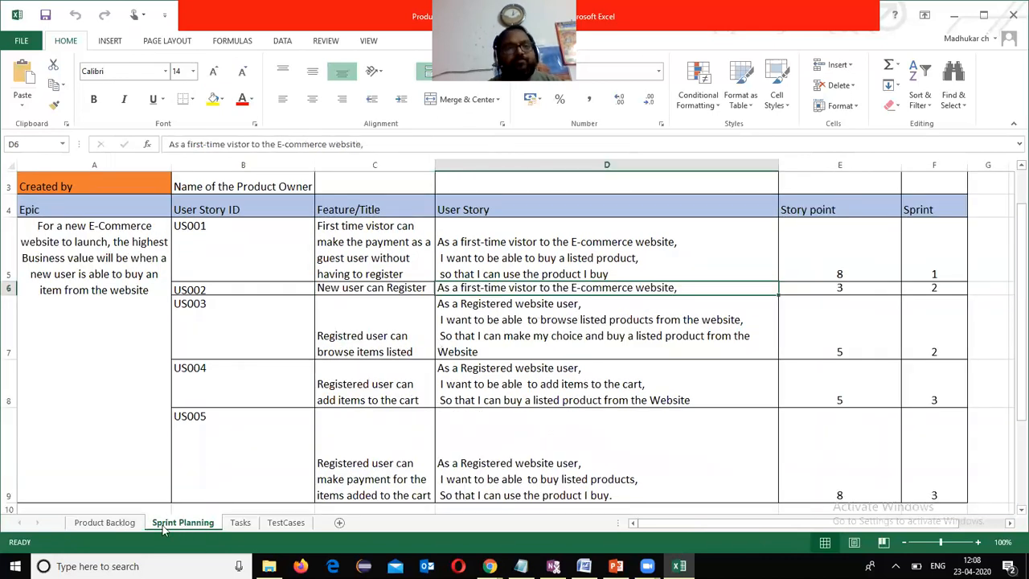
click(84, 258)
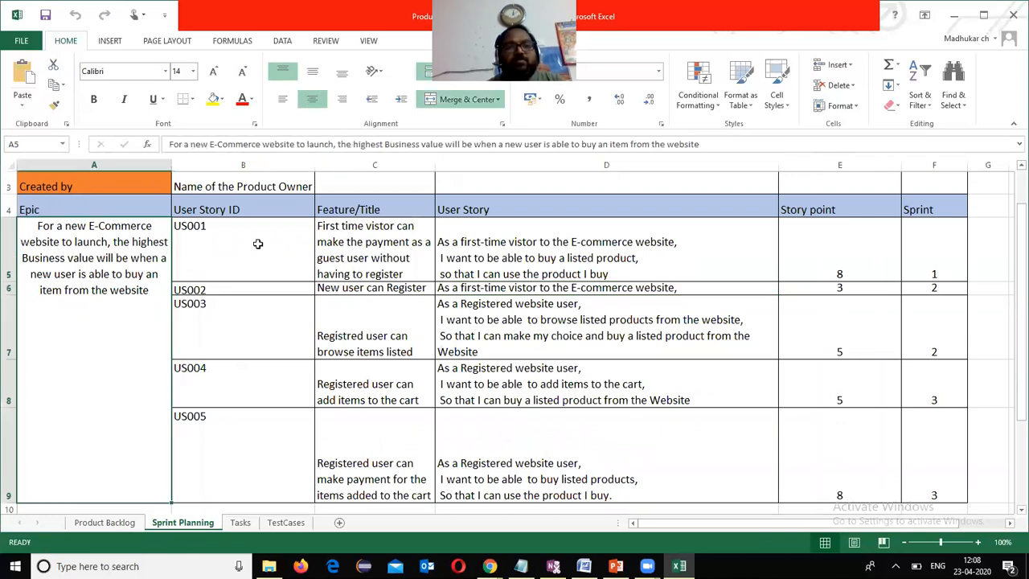
click(400, 257)
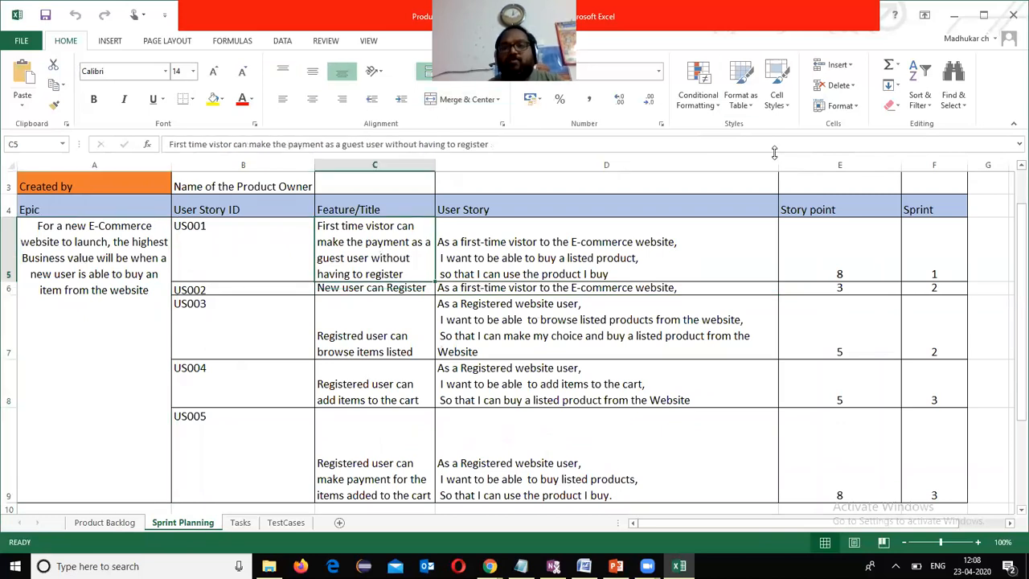
key(Right)
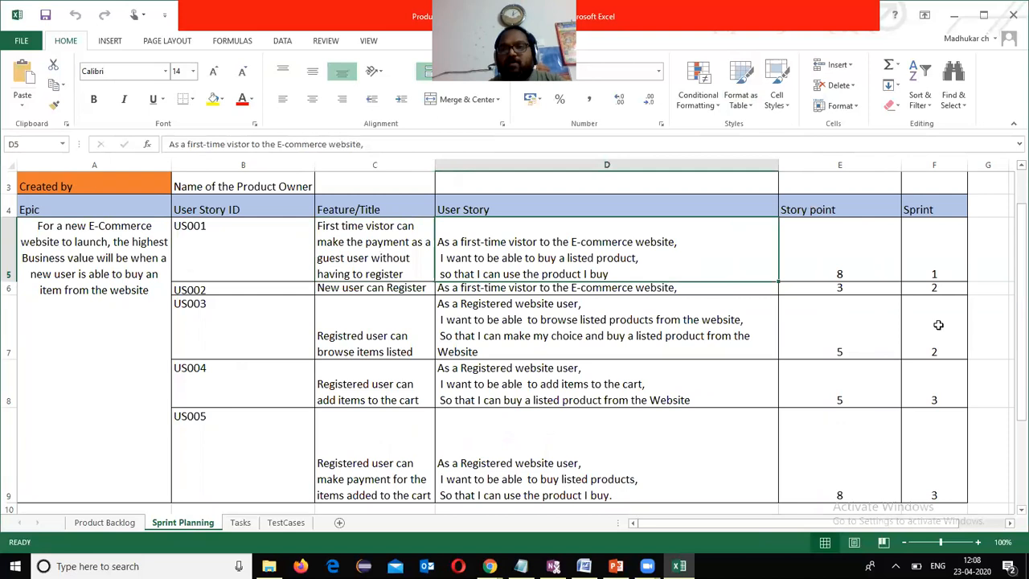
- Set the sprint of user story US002 to 1 and enlarge its row to fit the full user story text
click(944, 285)
double_click(945, 285)
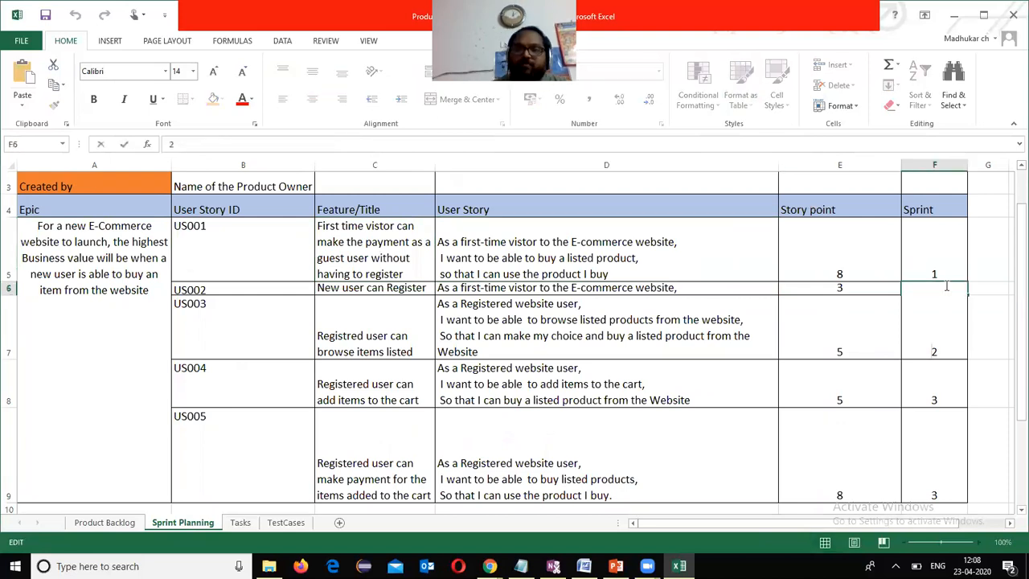
key(BackSpace)
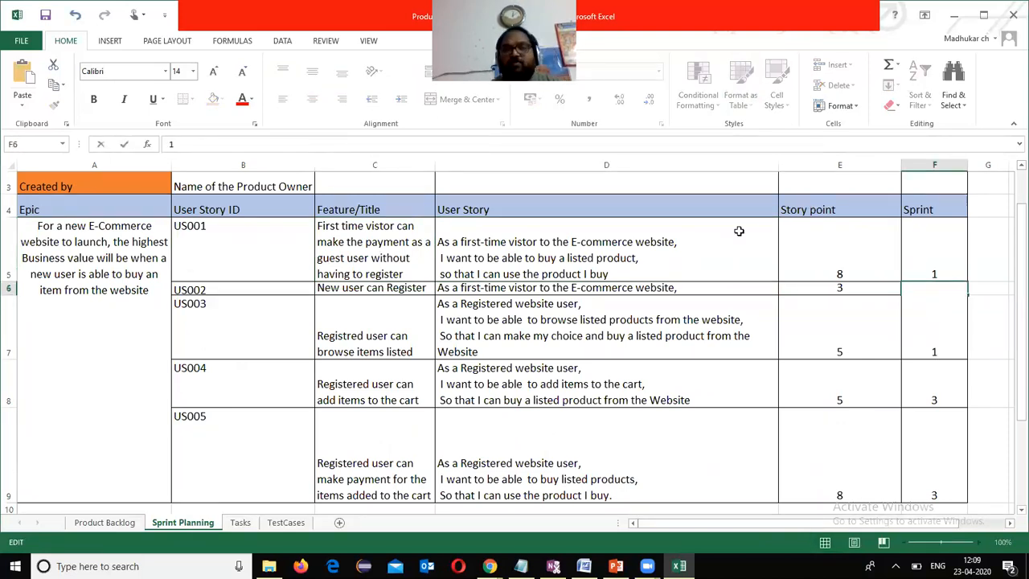
text(1)
click(991, 227)
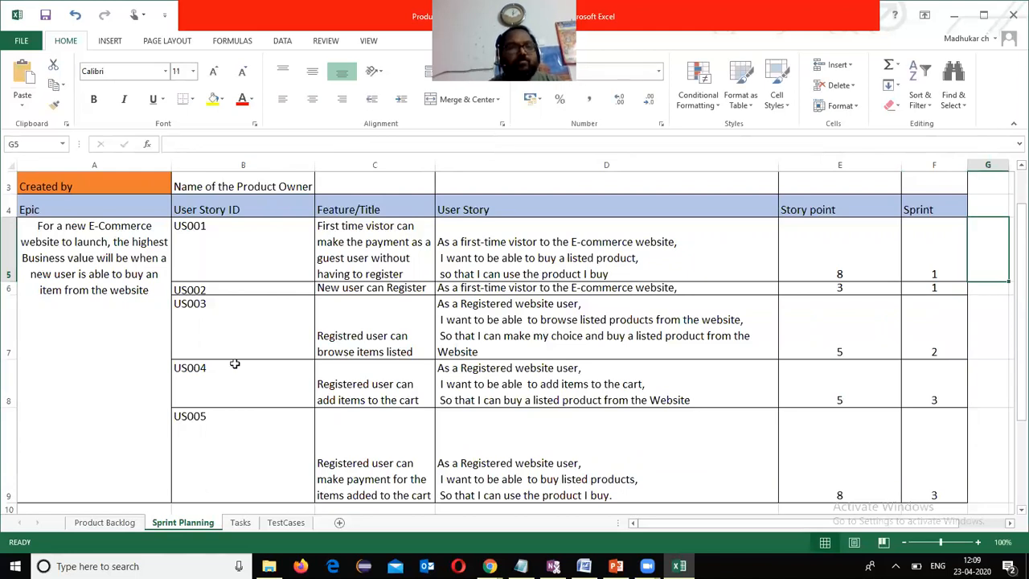
drag(9, 295, 10, 338)
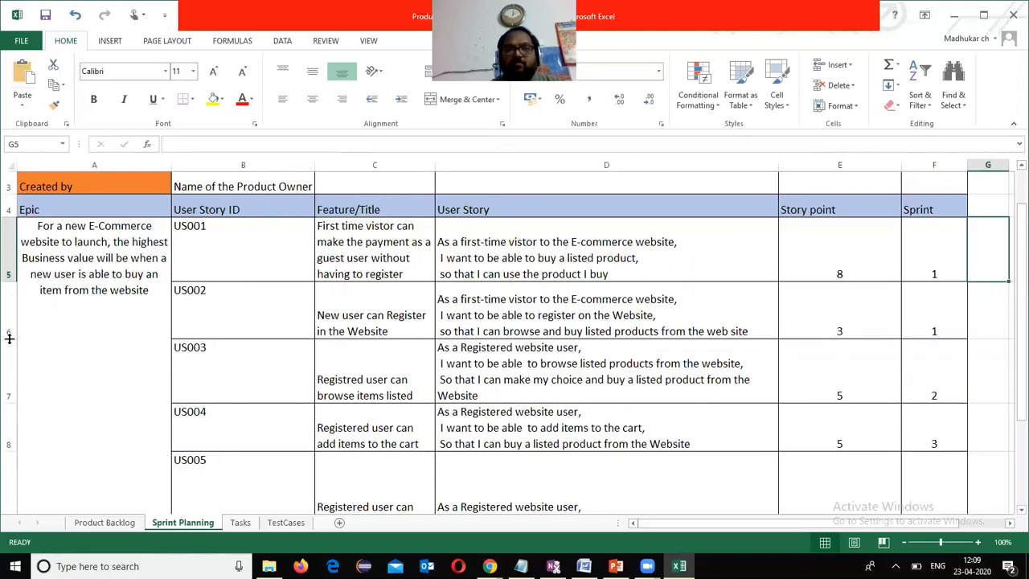
- Examine the user stories US001 to US003 in the Sprint Planning sheet together with their story points
click(826, 249)
click(615, 255)
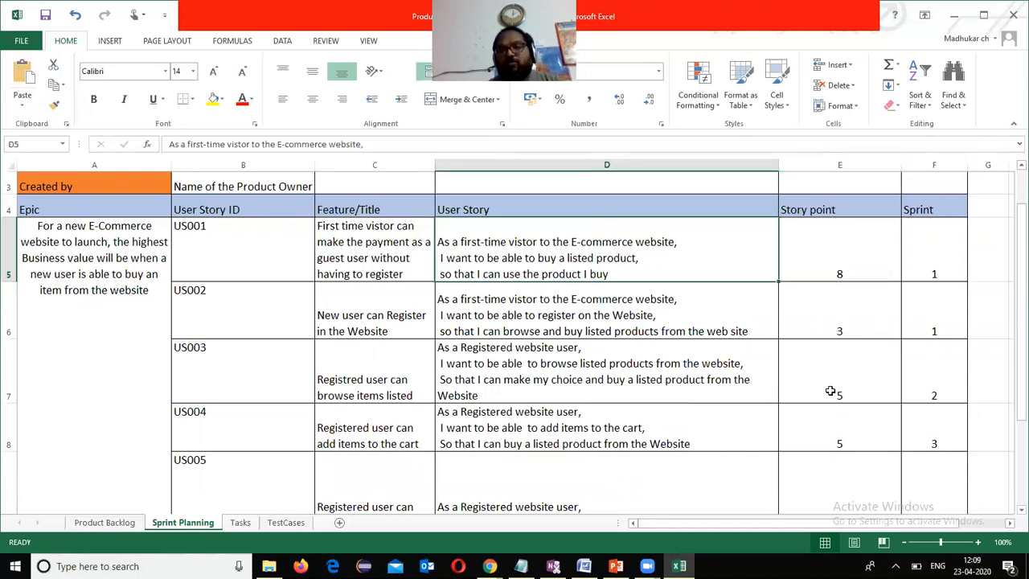
click(819, 267)
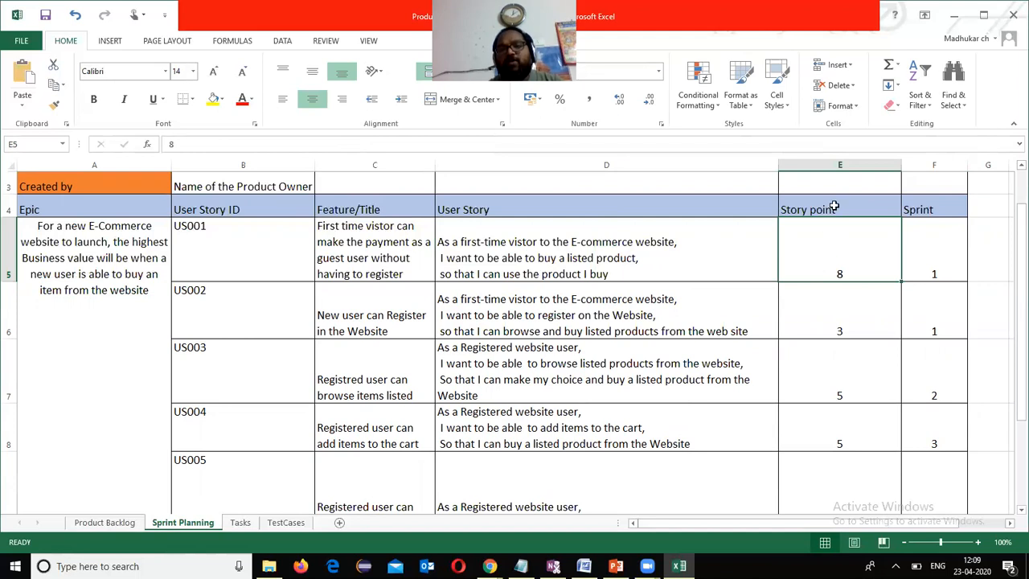
click(689, 255)
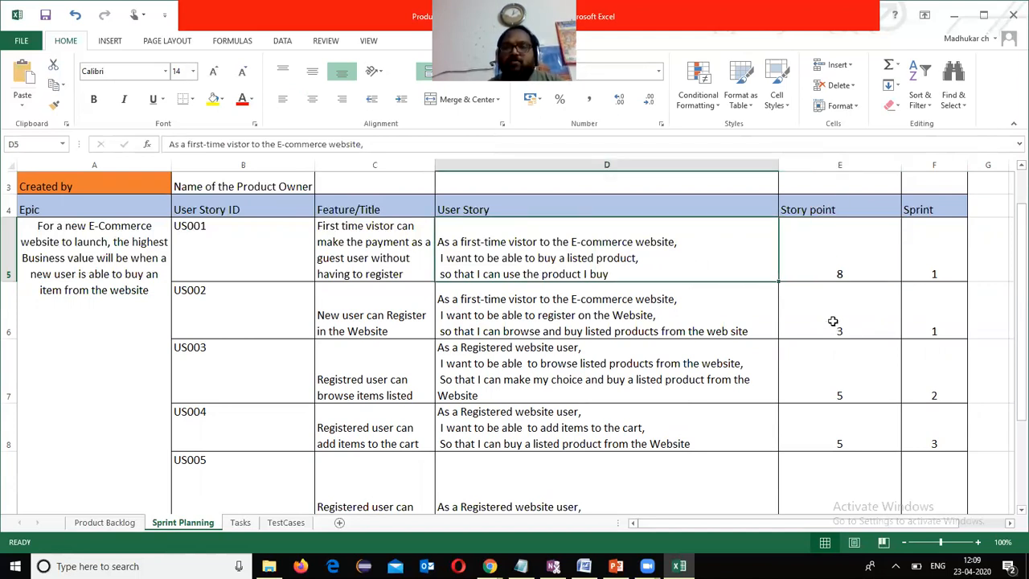
click(838, 263)
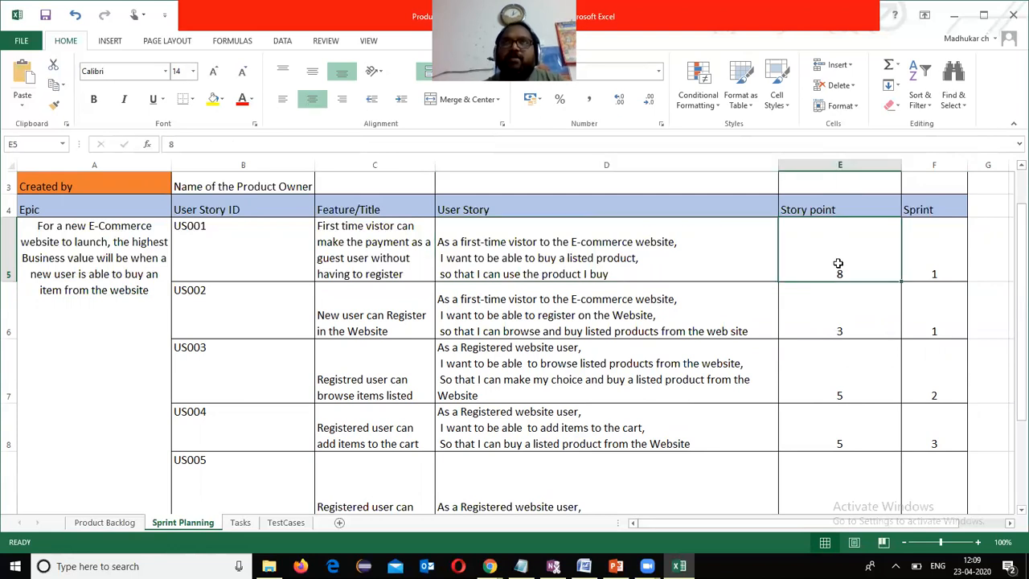
click(706, 255)
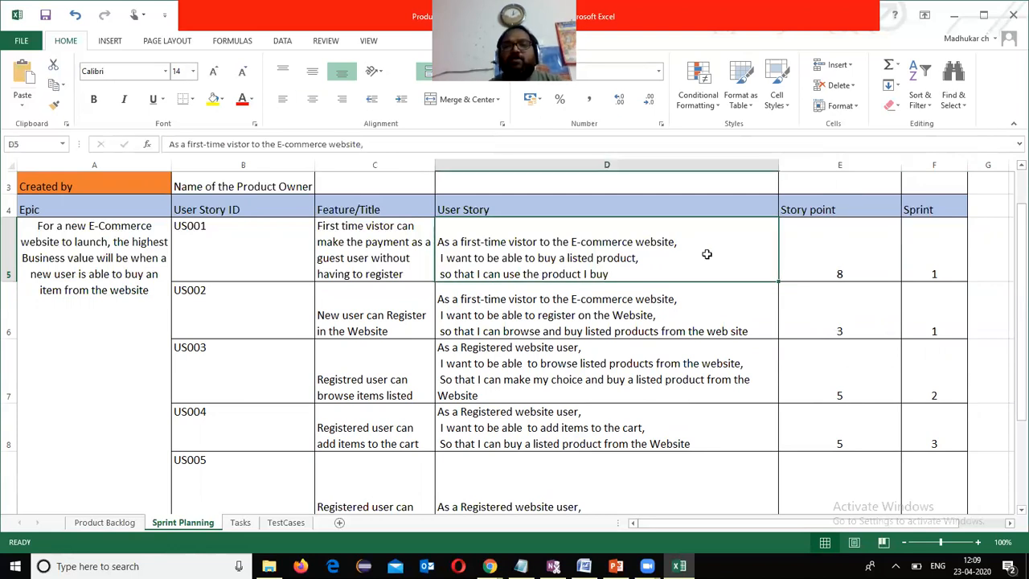
click(835, 272)
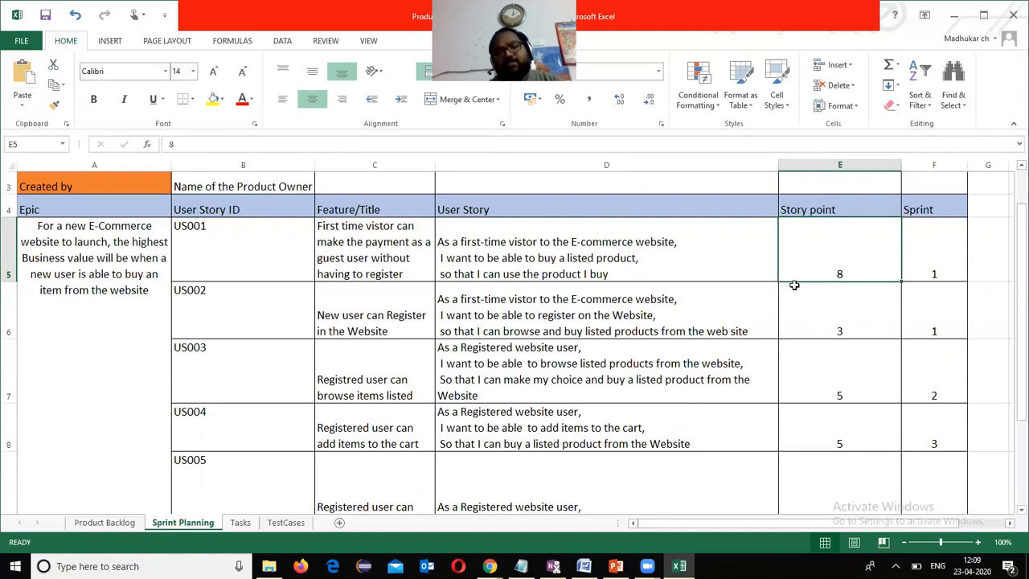
click(708, 309)
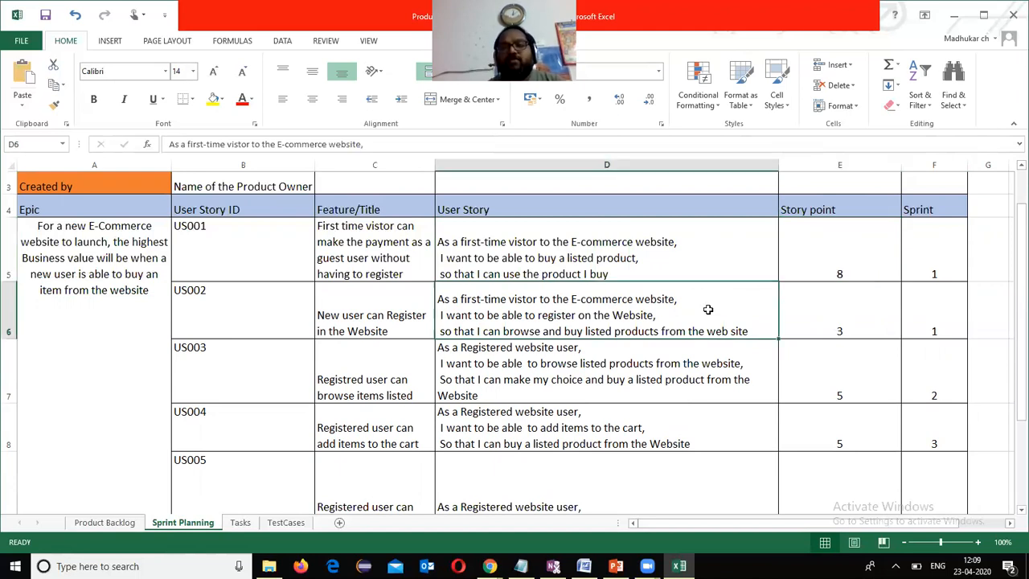
click(829, 321)
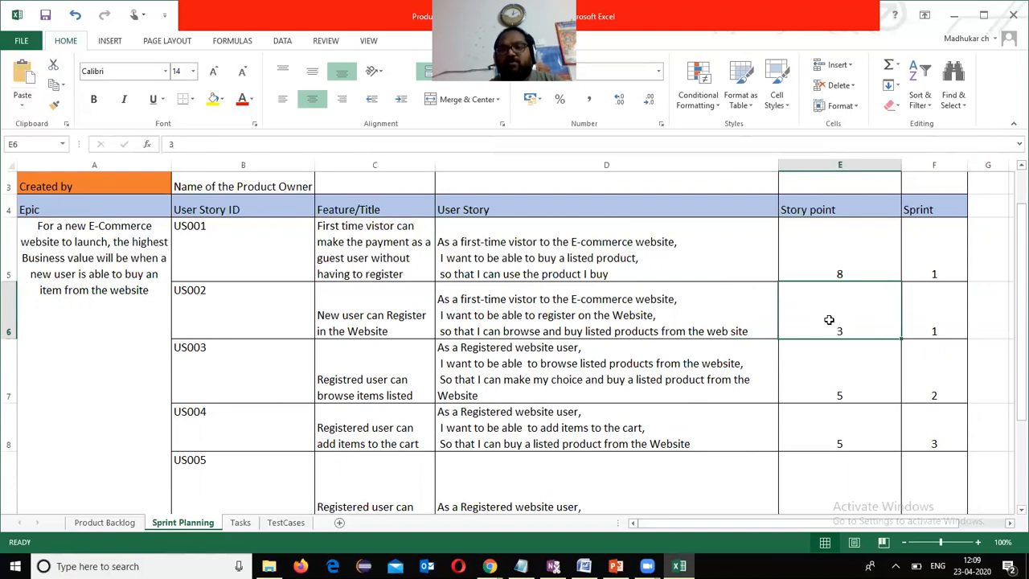
click(498, 368)
click(828, 363)
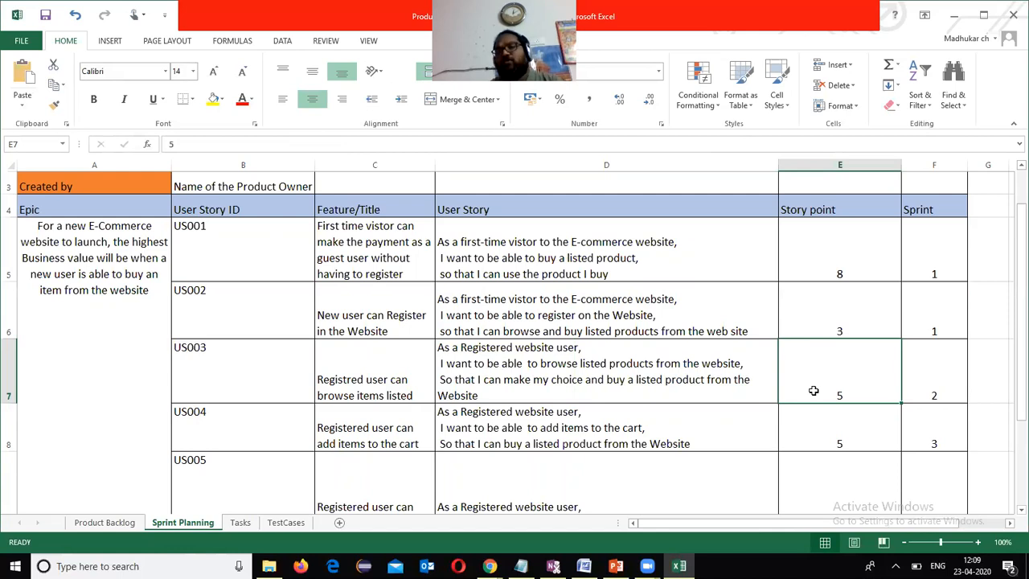
- Examine the story points of user stories US001 to US004 one by one in the Sprint Planning sheet
click(836, 268)
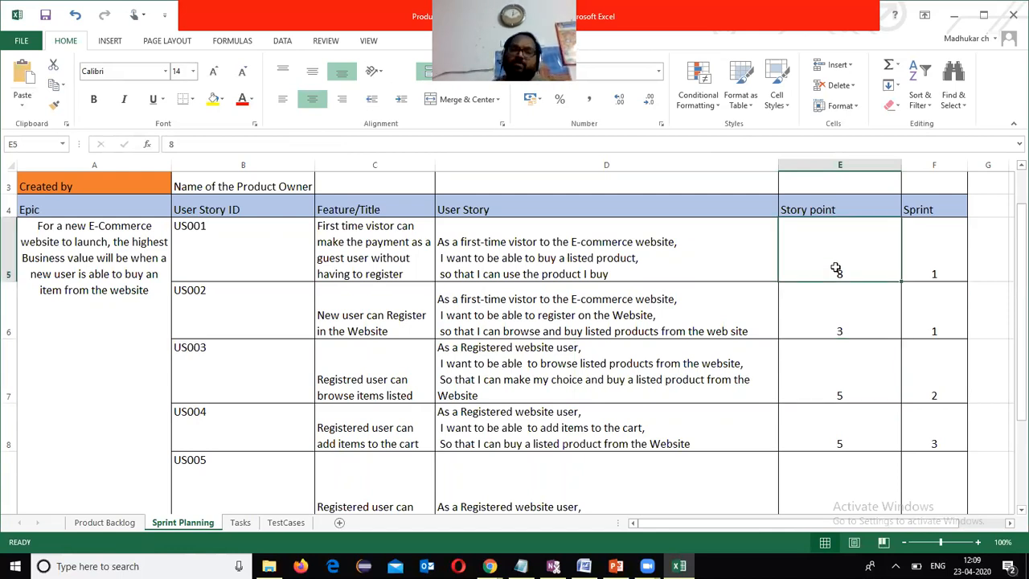
click(833, 326)
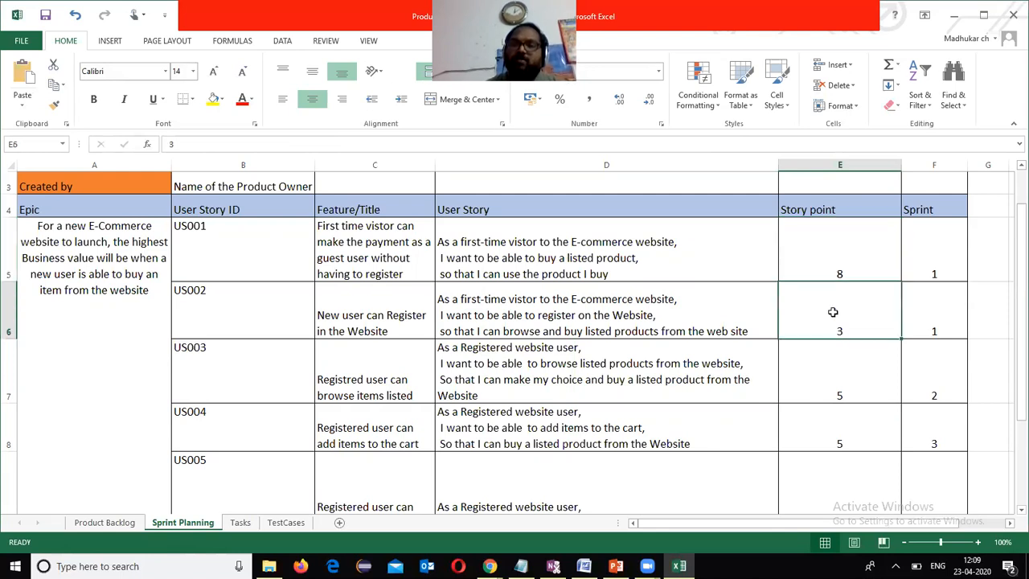
click(824, 382)
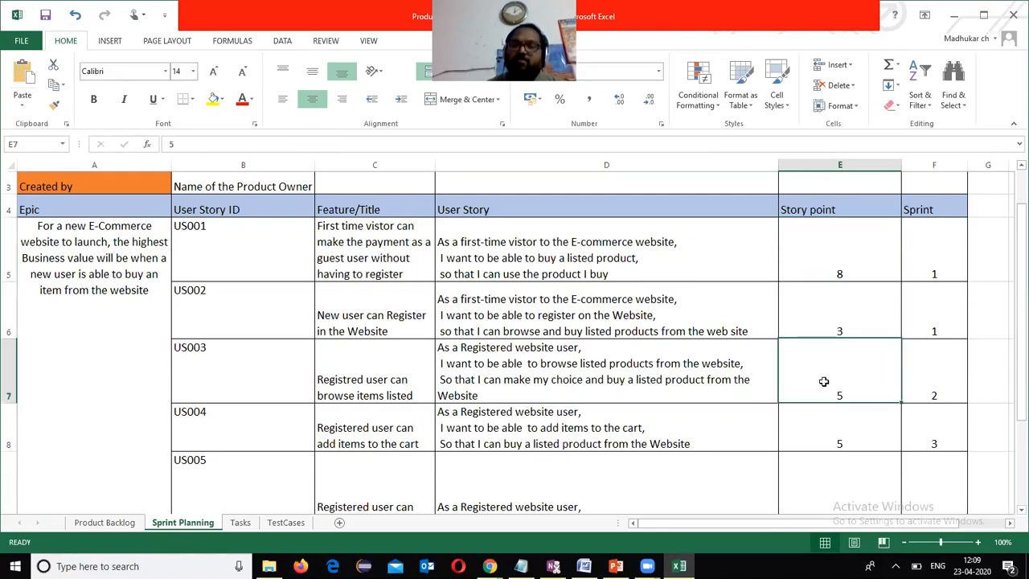
click(823, 426)
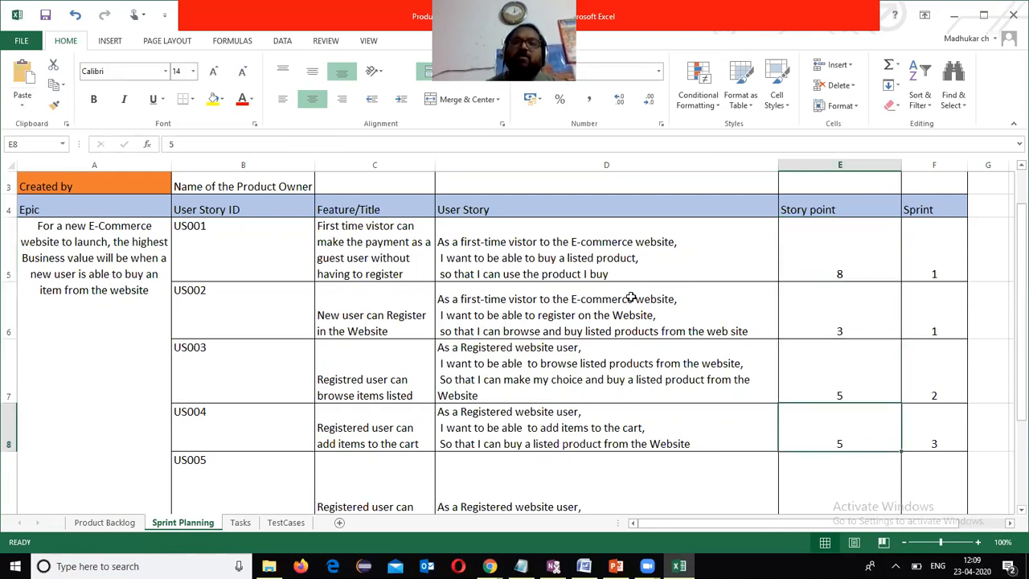
- Examine which sprint each user story is assigned to, comparing the Sprint and User Story entries from US001 to US005
click(632, 264)
drag(929, 254, 932, 311)
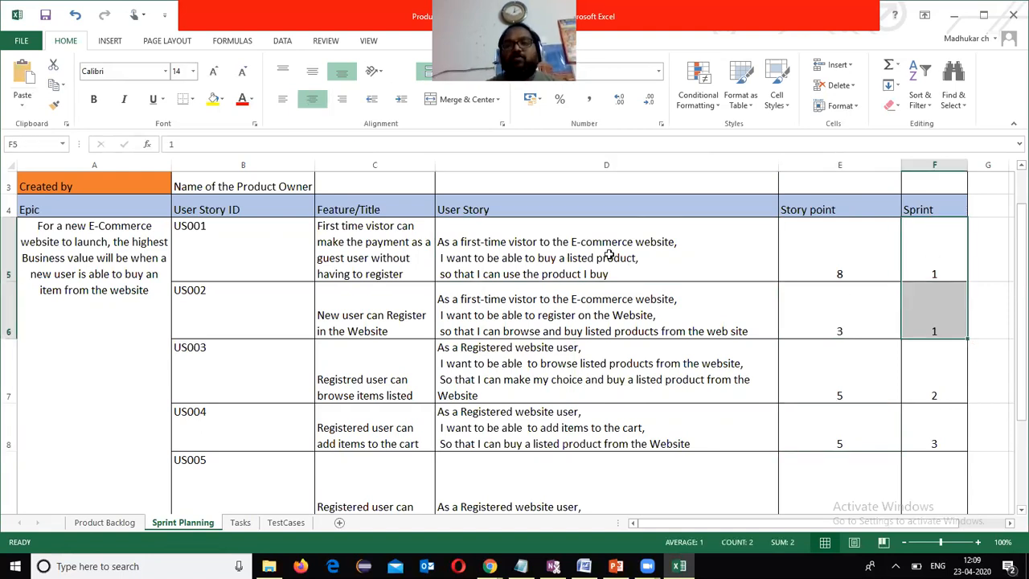
drag(604, 256, 615, 314)
click(921, 376)
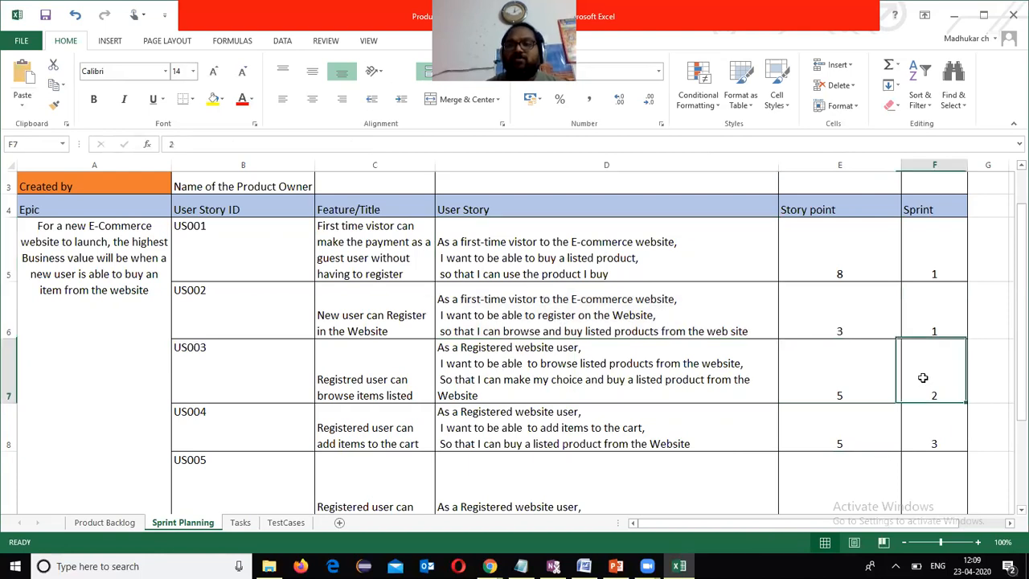
click(681, 396)
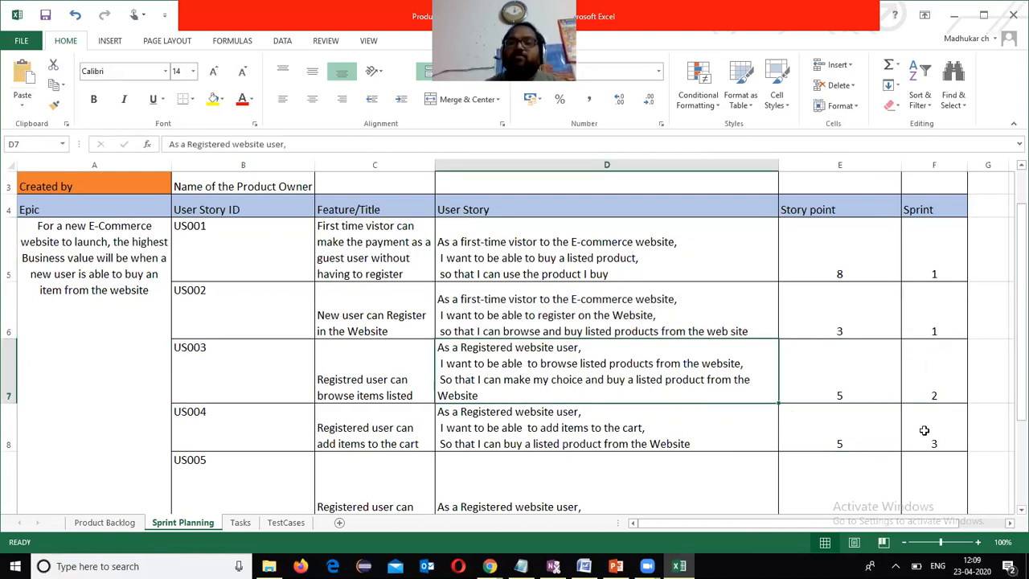
click(652, 475)
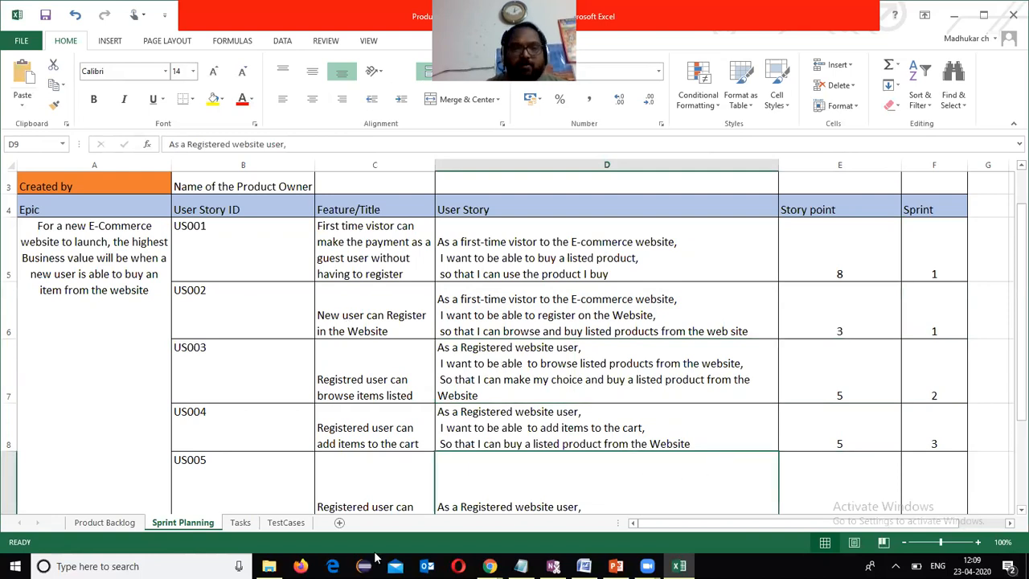
- Open the Tasks sheet and examine the QA tasks down to Executing Manual tests and the Dev tasks down to Merging code
click(241, 523)
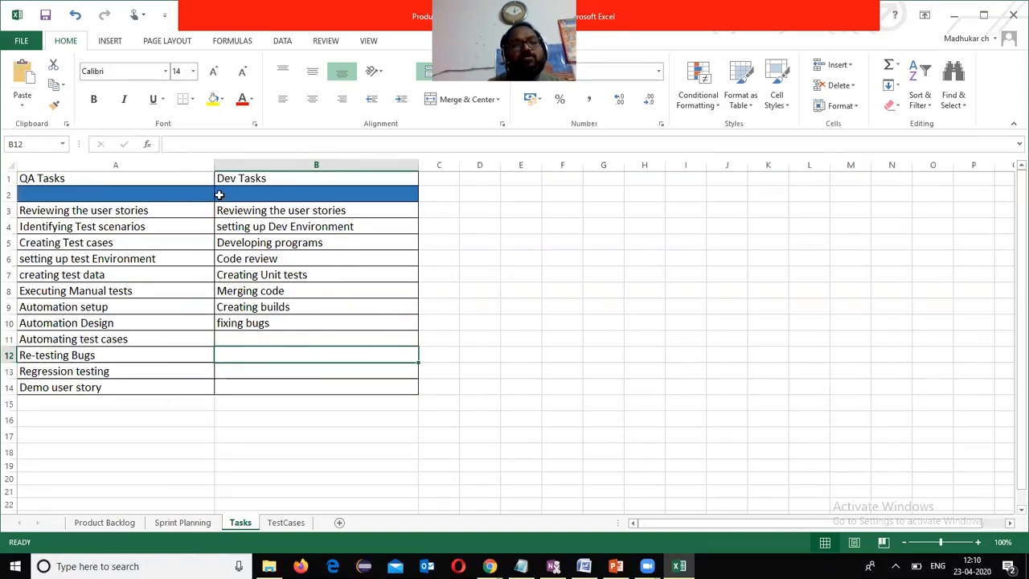
click(78, 178)
click(63, 210)
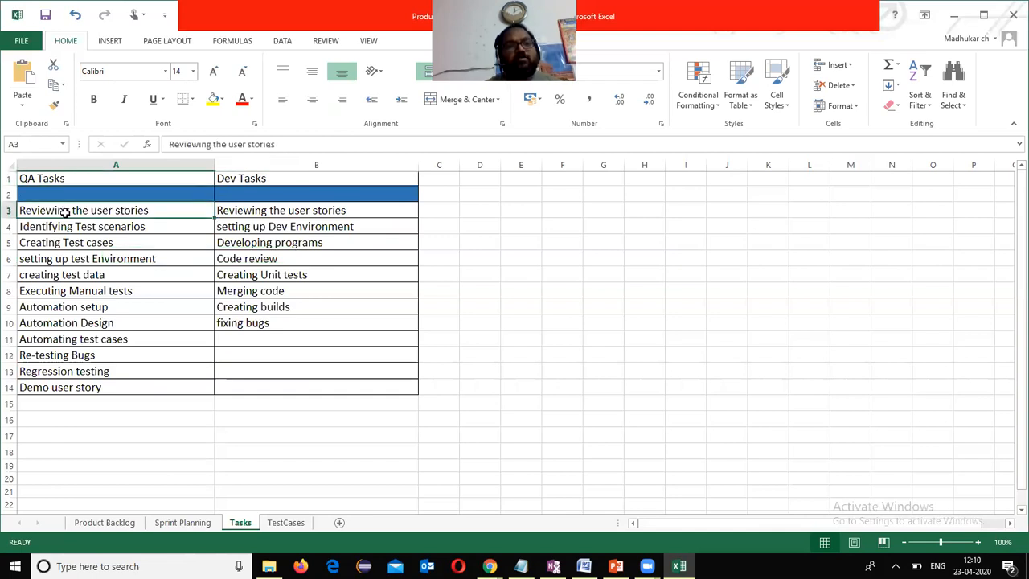
click(67, 227)
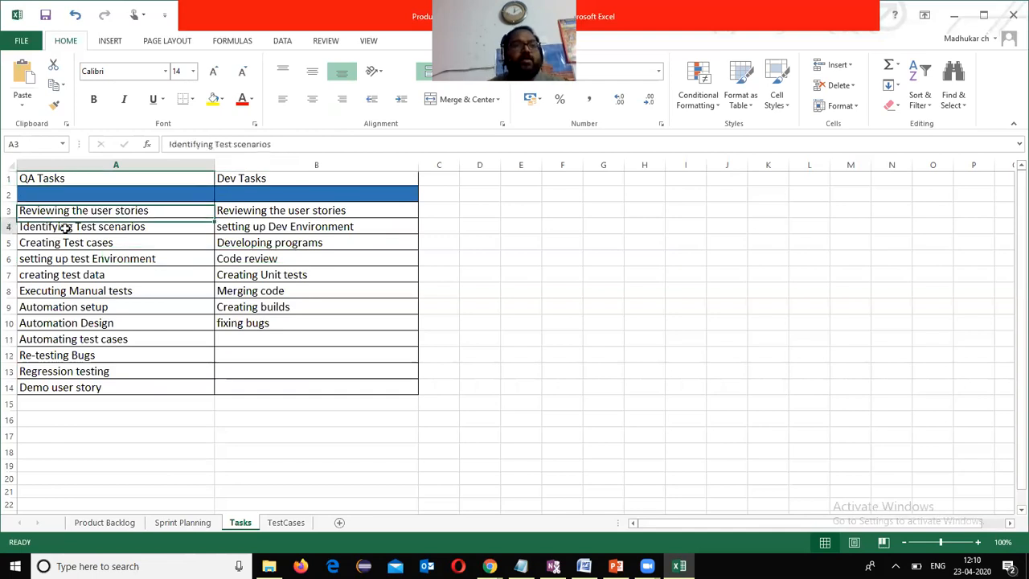
click(120, 245)
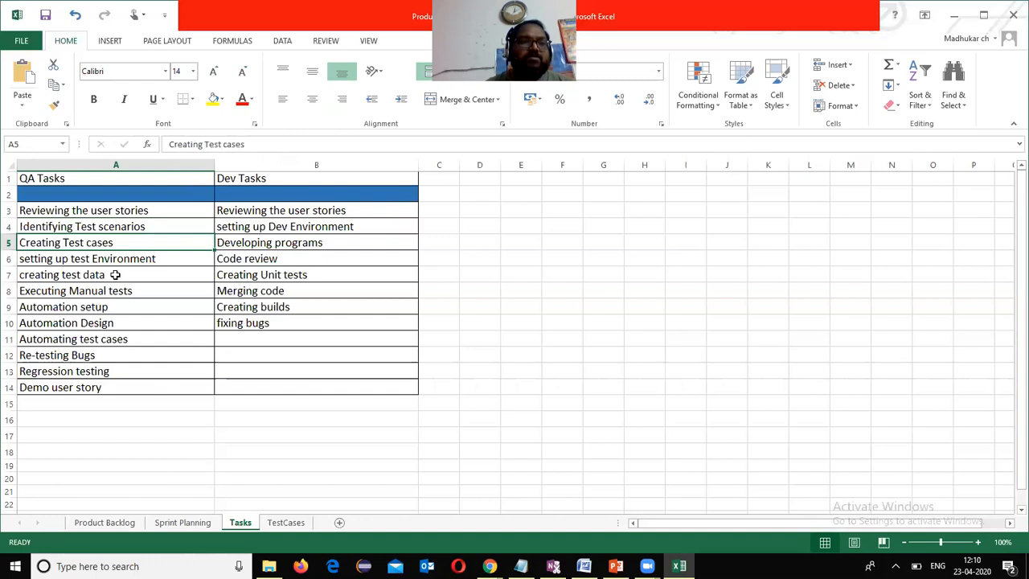
click(96, 258)
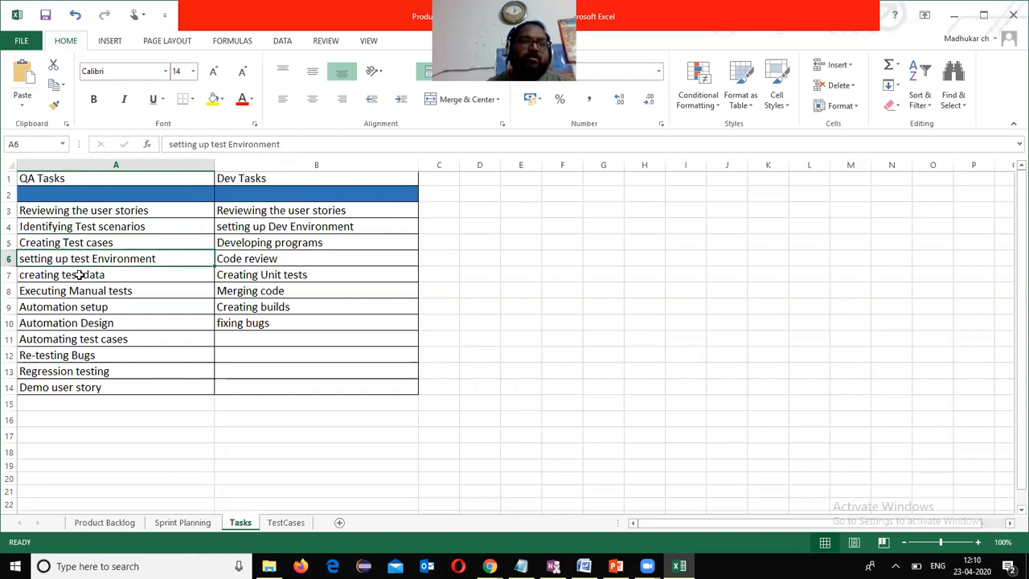
click(78, 274)
click(80, 293)
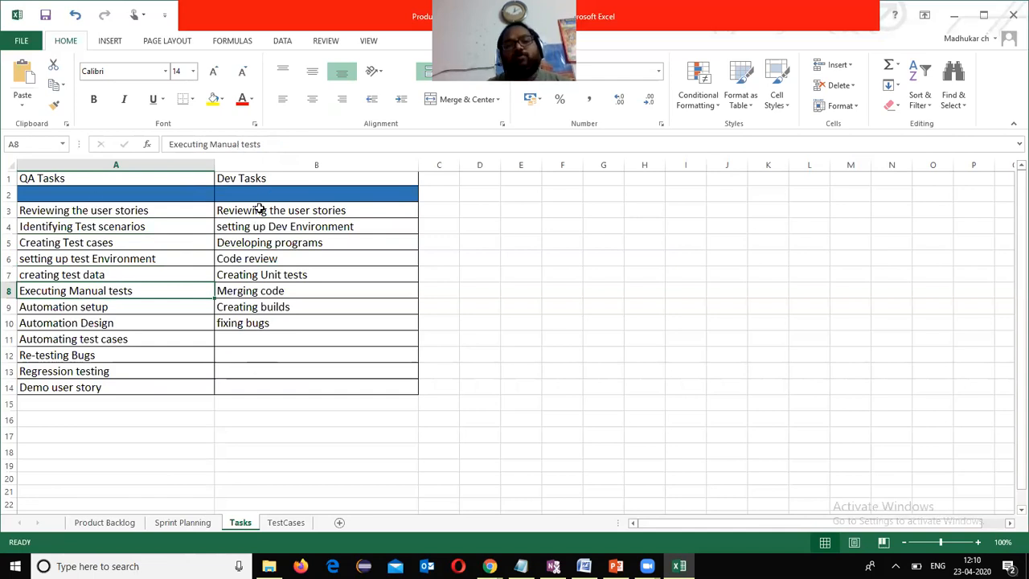
drag(257, 208, 262, 291)
- Open the TestCases sheet and examine the user stories, steps and expected results of TC_Amazon_001 and TC_Amazon_002
click(282, 524)
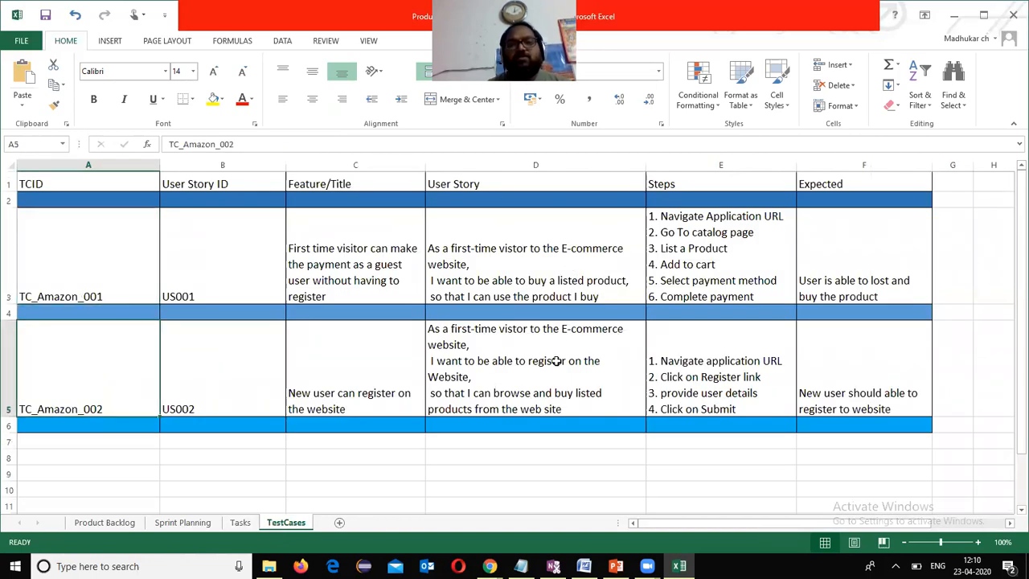
click(690, 232)
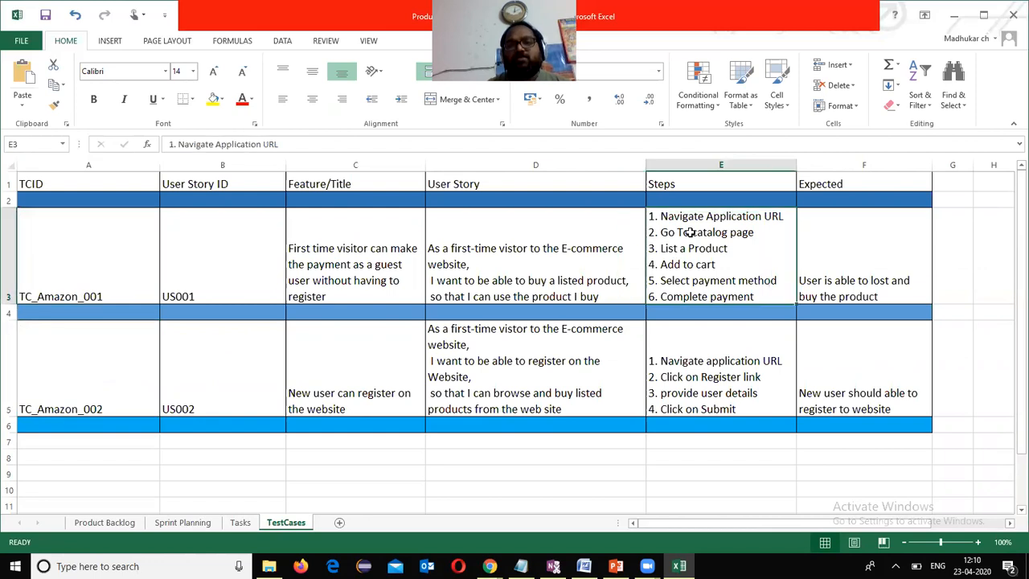
click(526, 248)
click(730, 266)
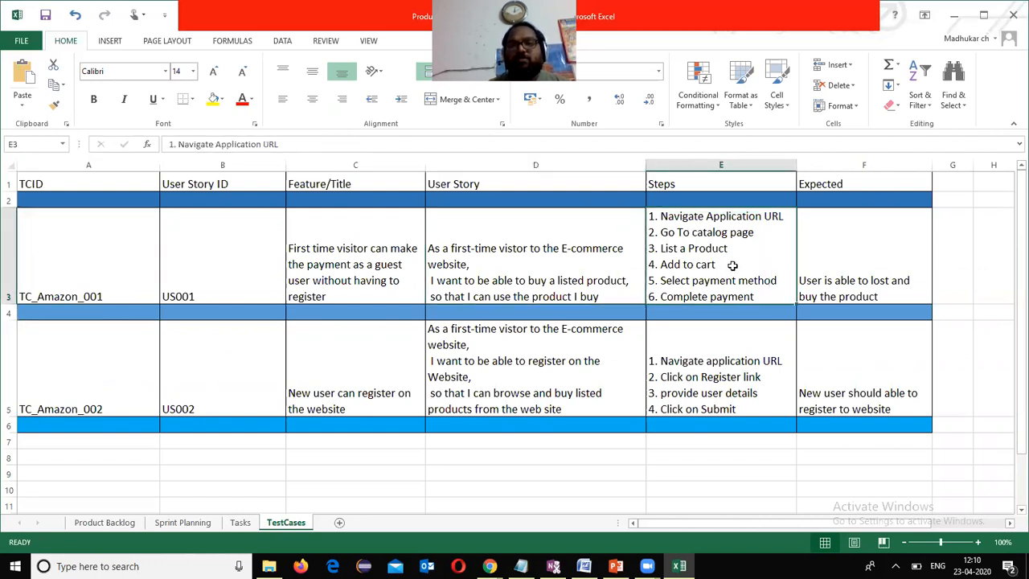
click(838, 253)
click(512, 351)
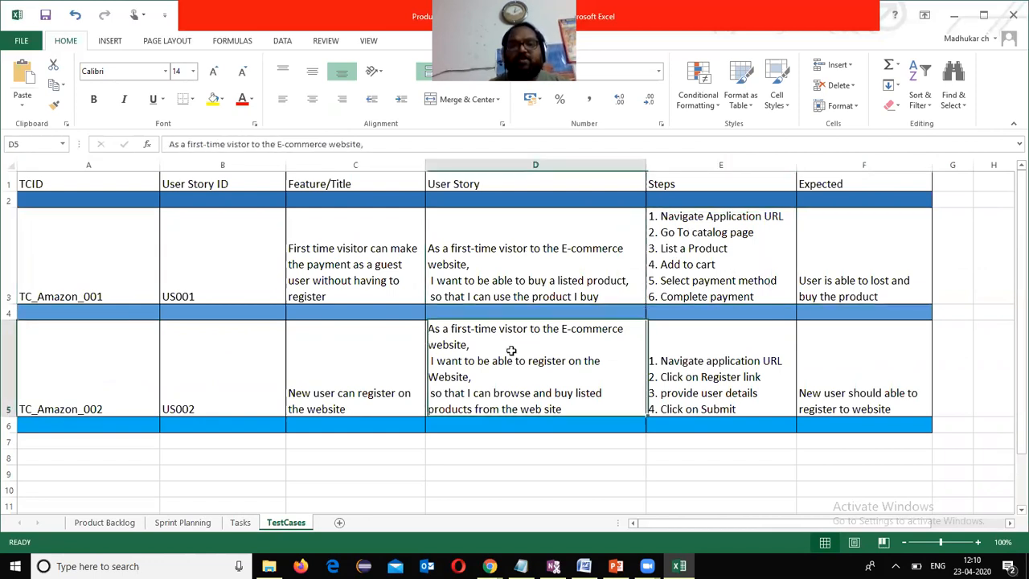
click(698, 344)
click(835, 357)
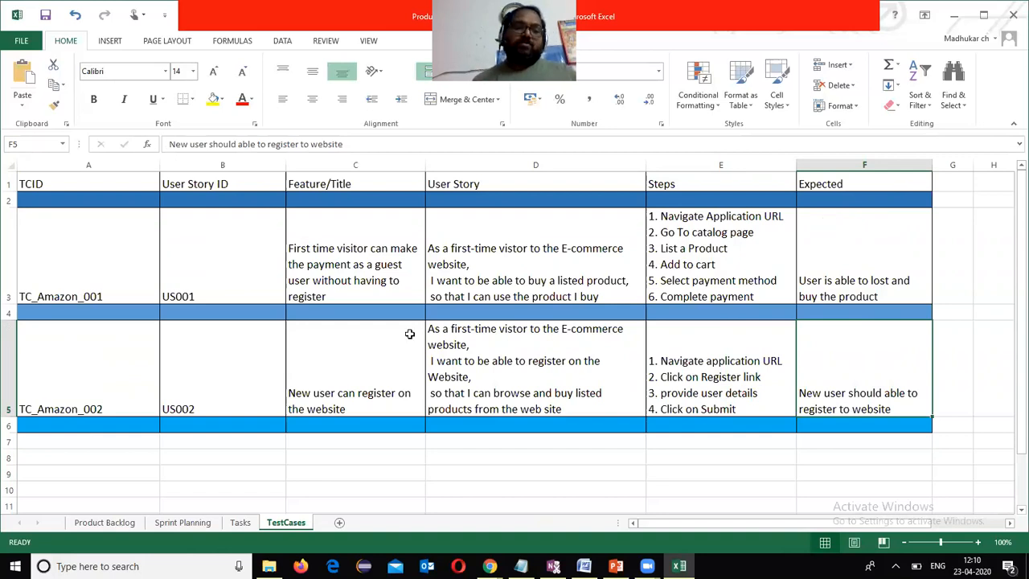
- Revisit the epic statement in the Product Backlog sheet and return to Jira's Create Epic form in Chrome
click(115, 528)
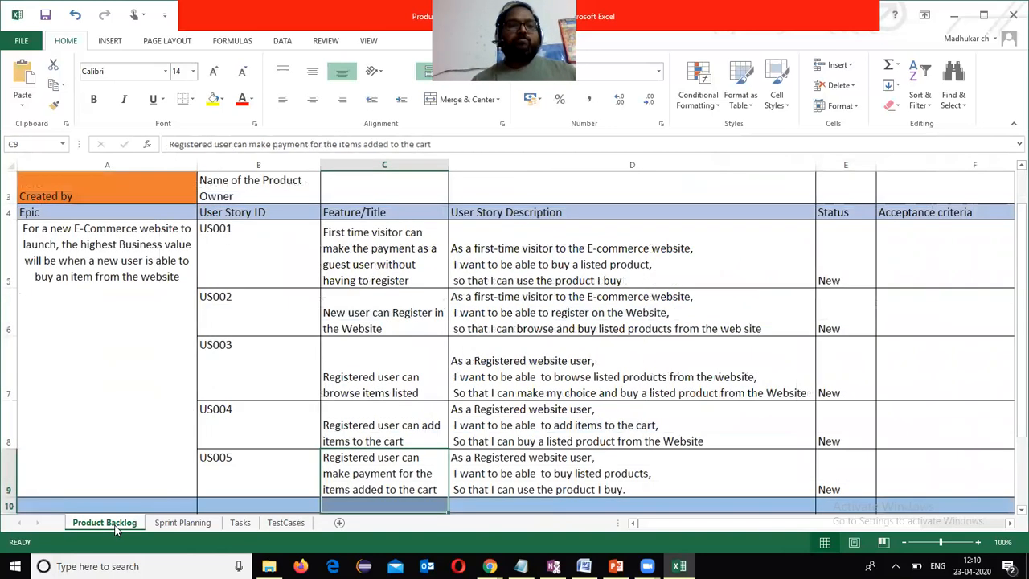
click(80, 230)
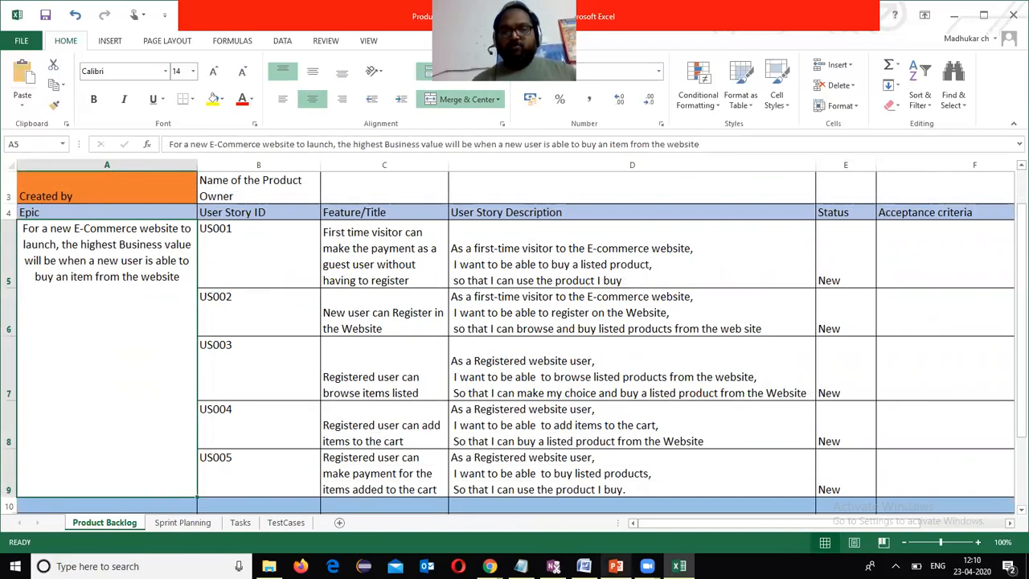
mouse_move(490, 566)
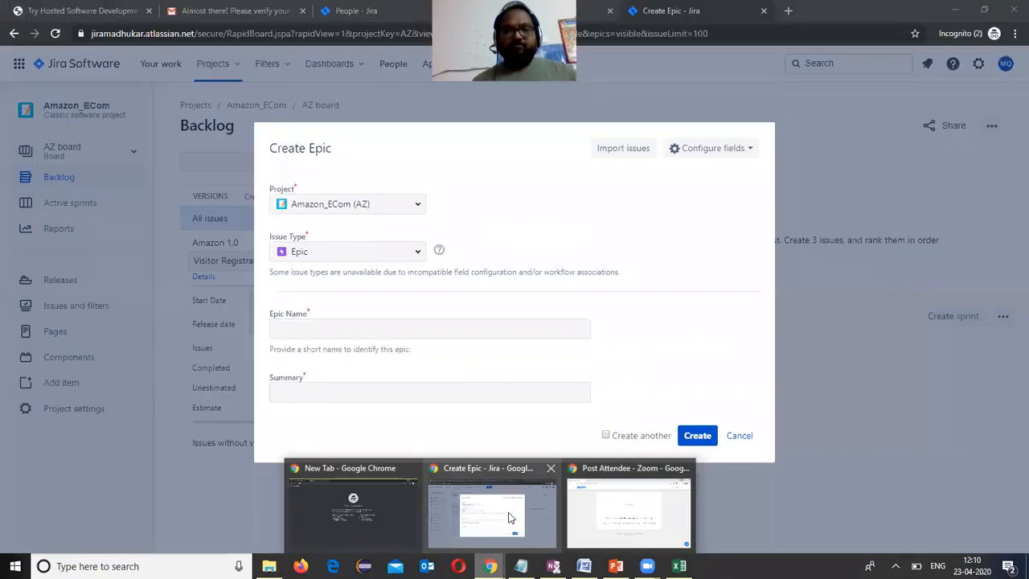
click(507, 517)
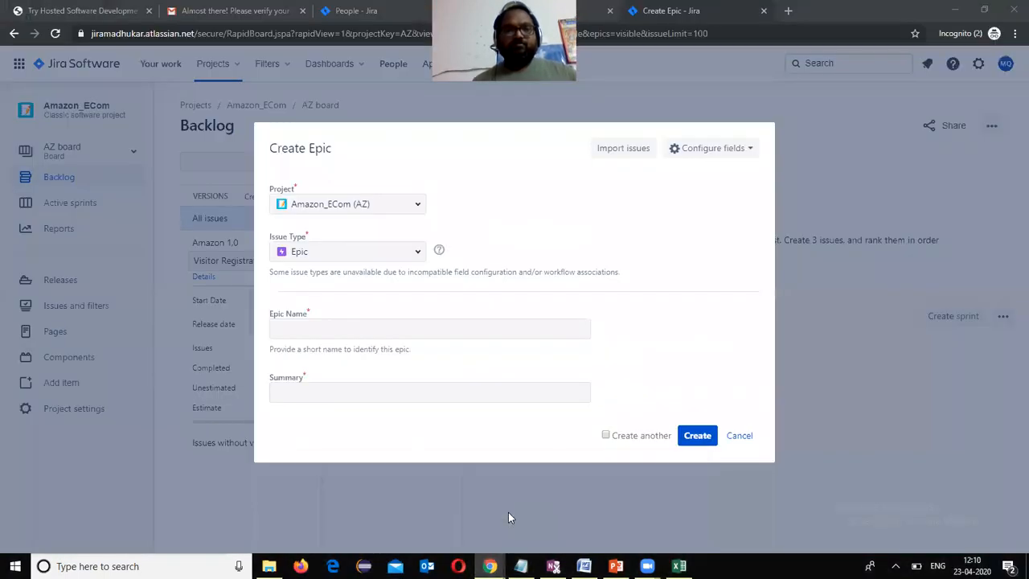
- Enter Amazon_Visitor Reg as the epic name in the Create Epic form
click(320, 328)
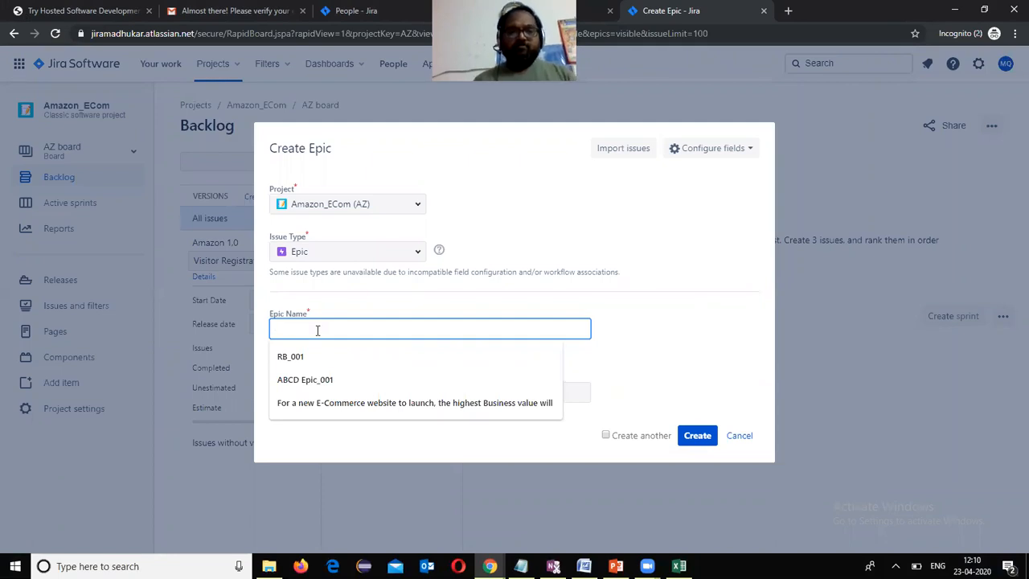
text(Ama)
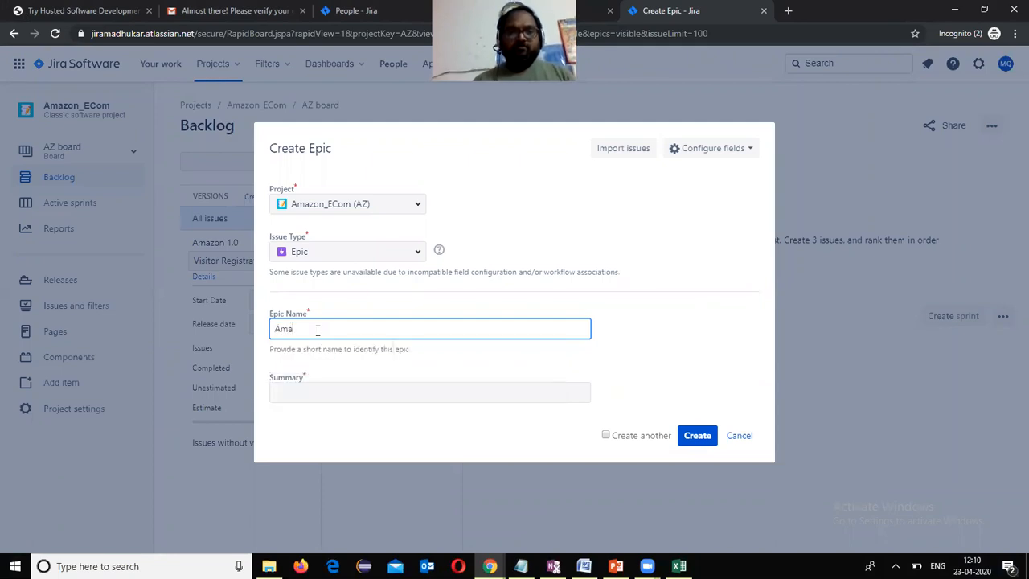
text(zon)
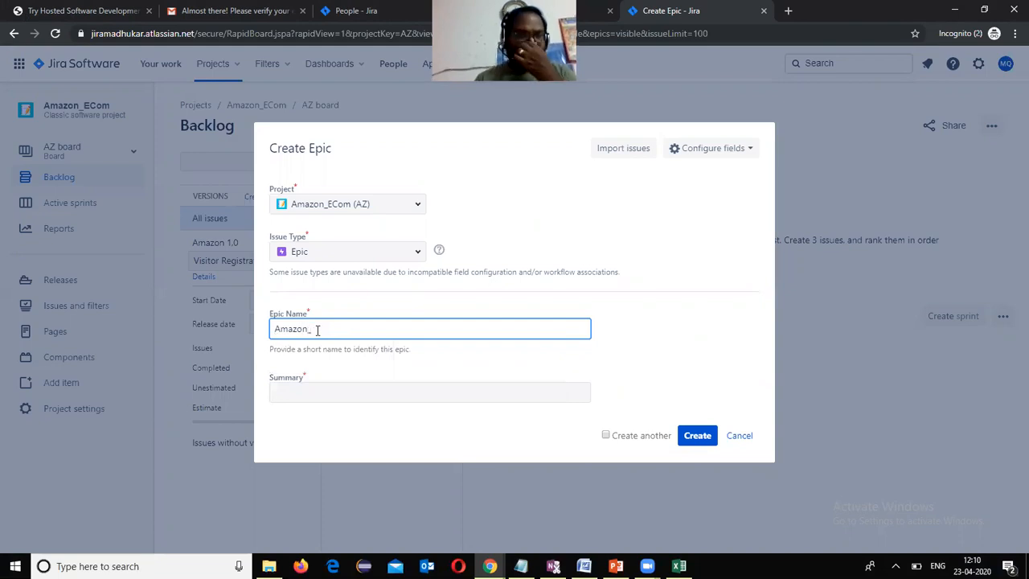
text(_Vistorie)
key(BackSpace)
text(r)
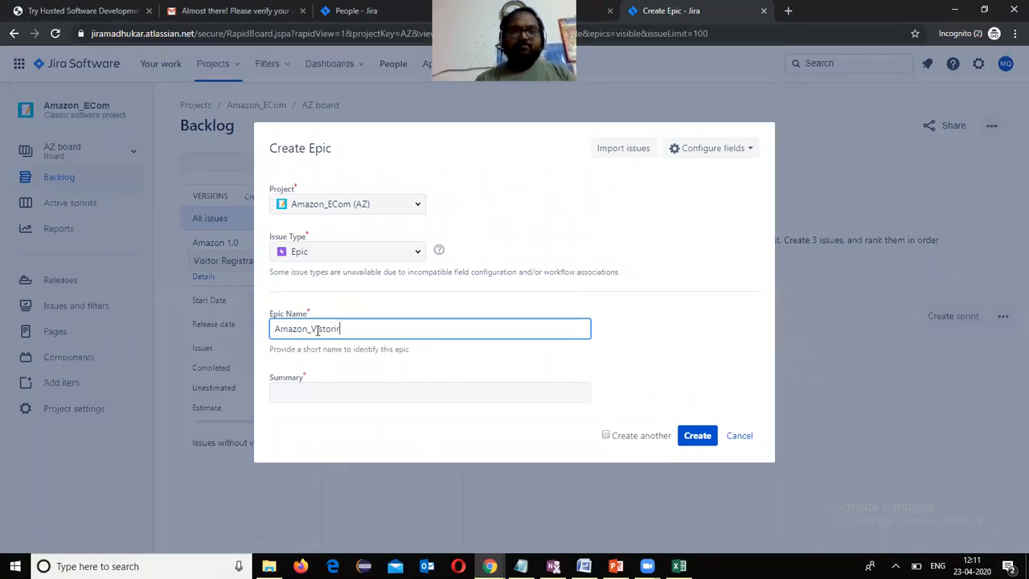
key(BackSpace)
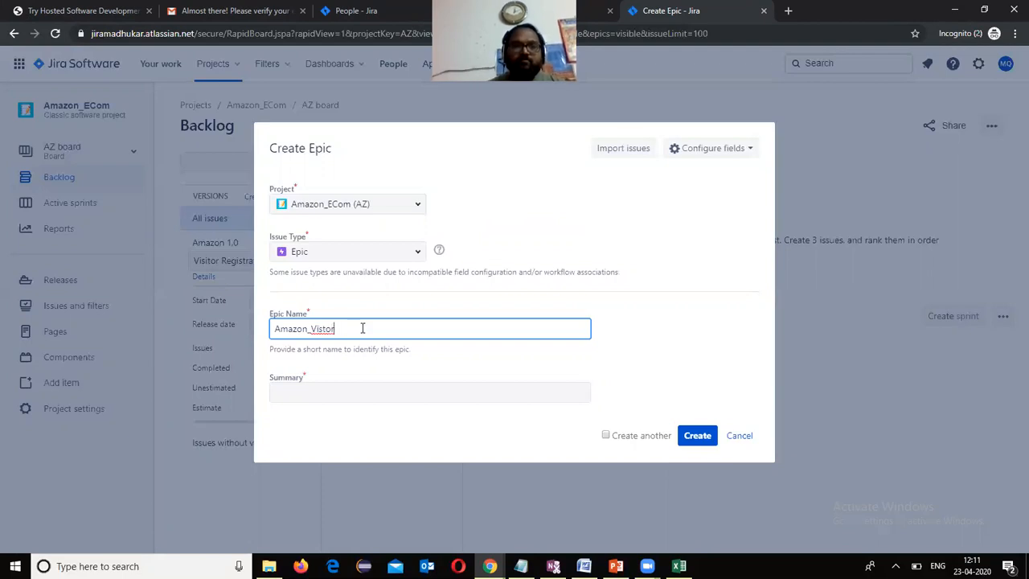
text(or)
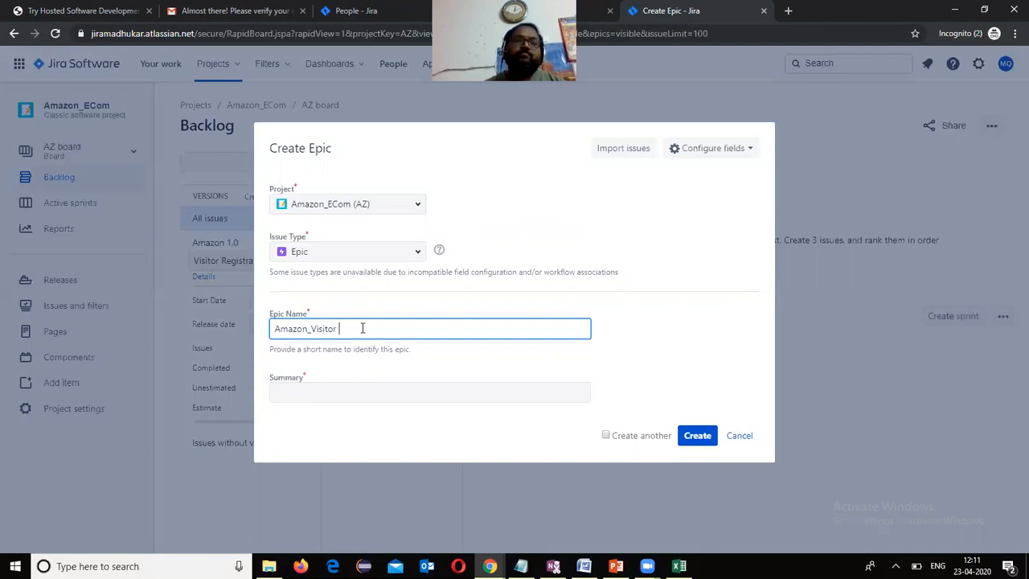
text( Reg)
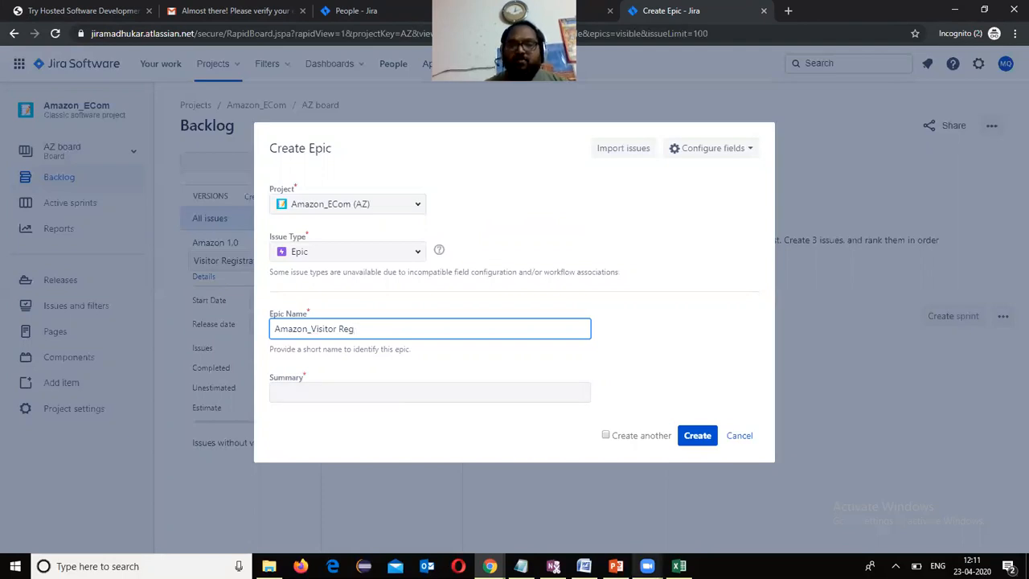
- Switch to Excel and copy the full epic statement from the Product Backlog sheet
click(678, 566)
click(379, 249)
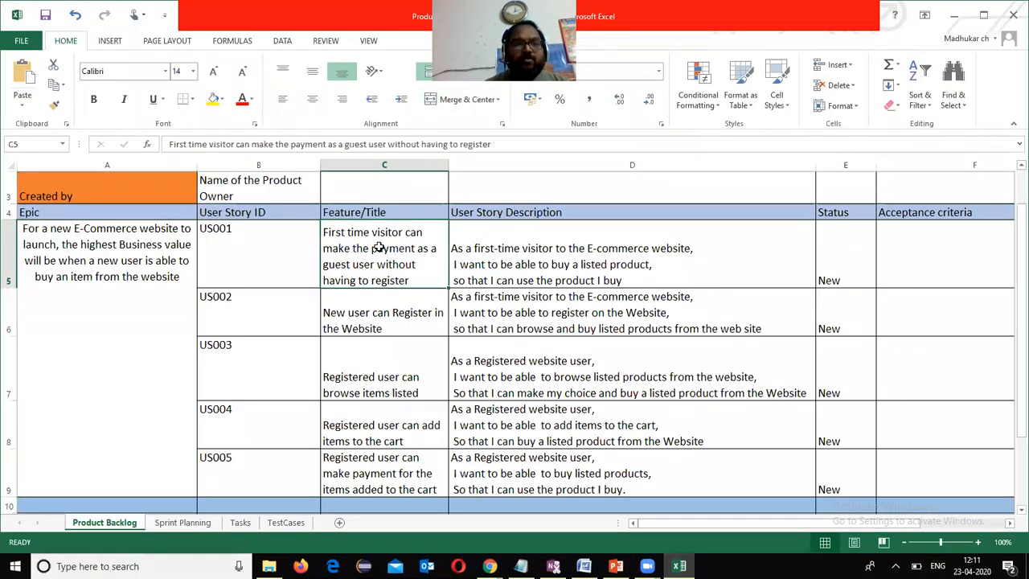
click(162, 290)
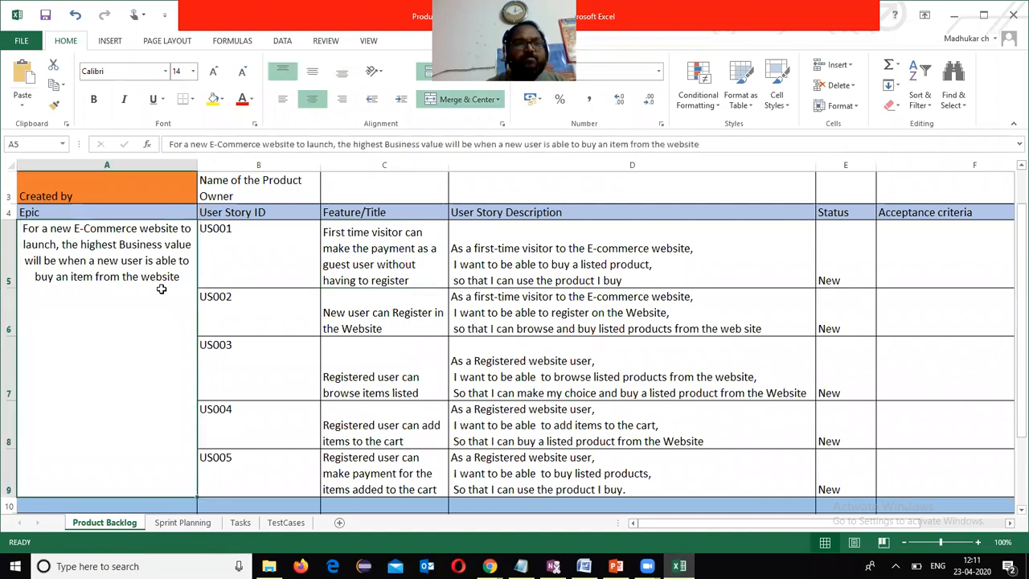
double_click(180, 280)
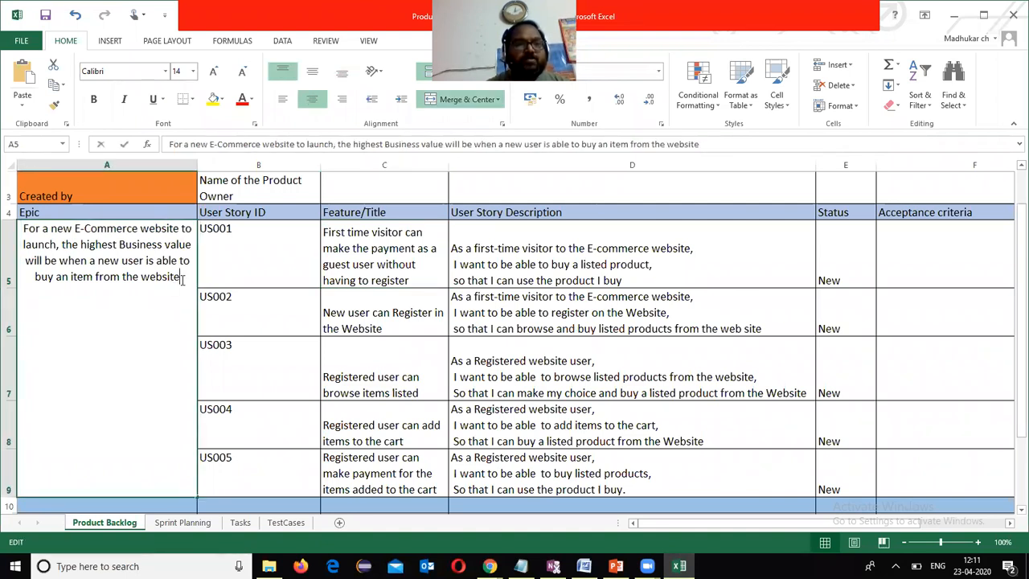
drag(180, 281, 6, 200)
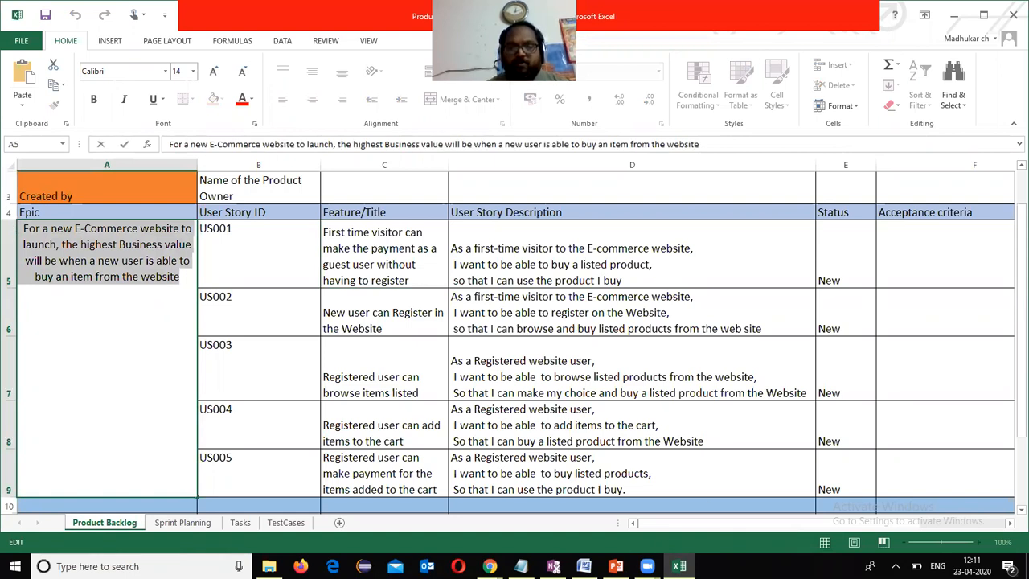
- Return to Jira in Chrome, paste the epic statement as the Summary in the Create Epic form, and create the epic
click(490, 566)
click(492, 506)
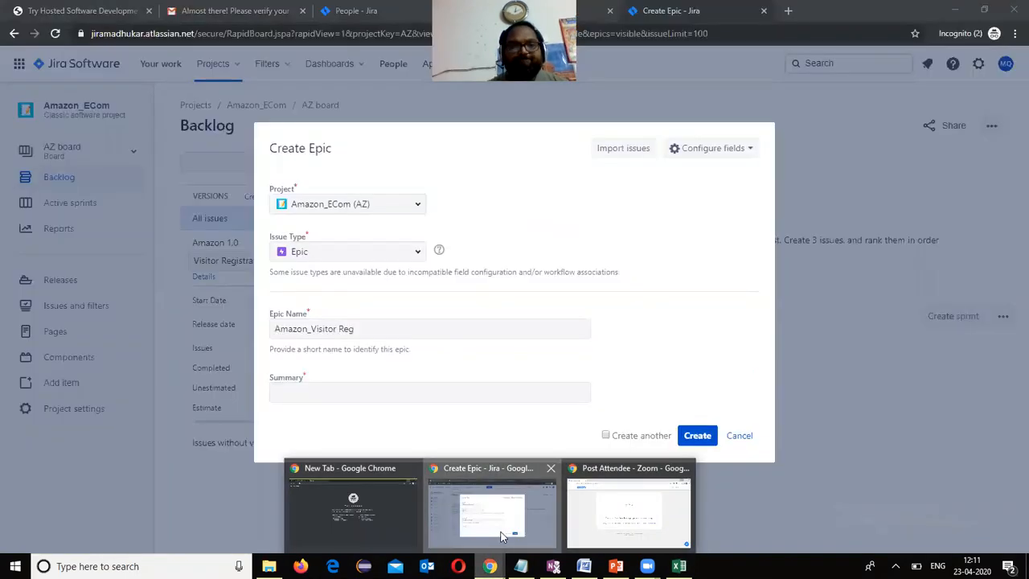
click(337, 392)
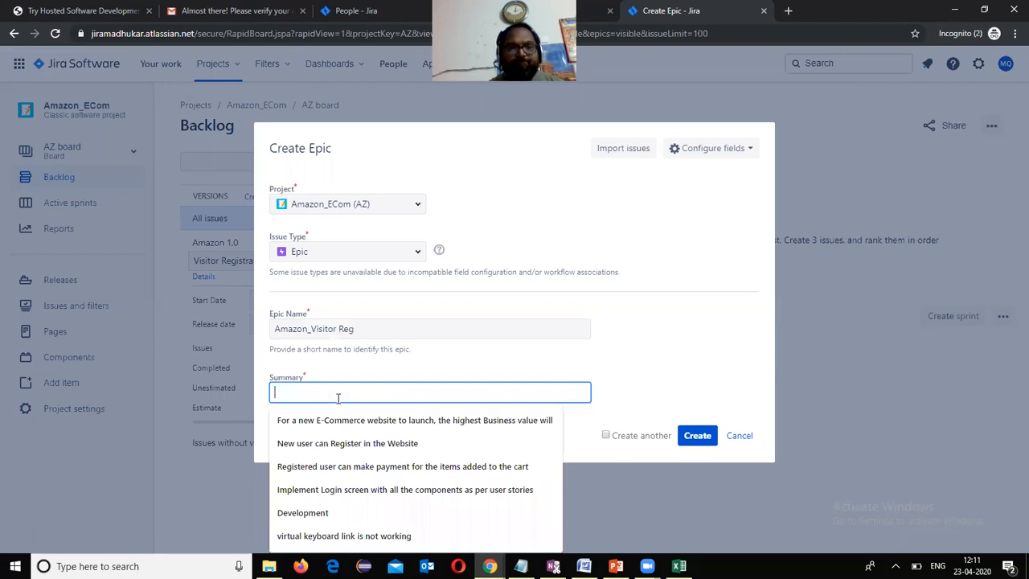
text(Business value will be when a new user is able to buy an item from the website)
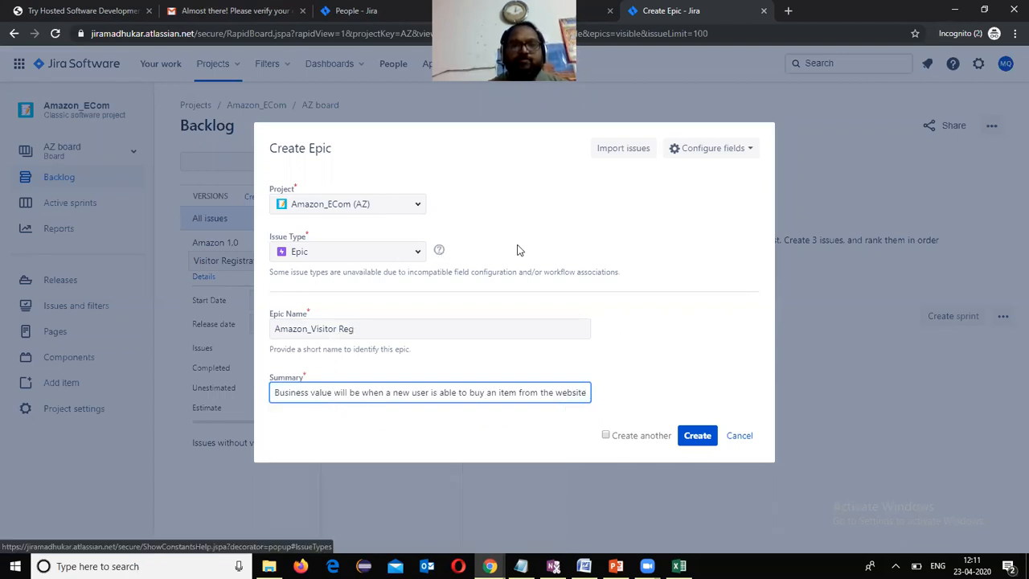
click(698, 436)
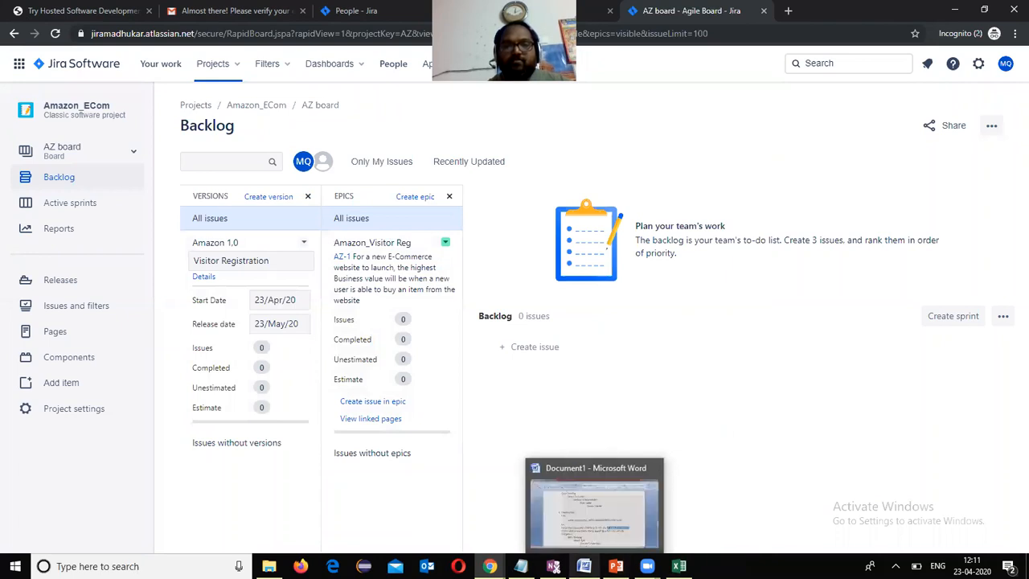
- Switch to the Word notes and read the sections on Creating Epics and Creating User Stories
click(585, 566)
click(306, 266)
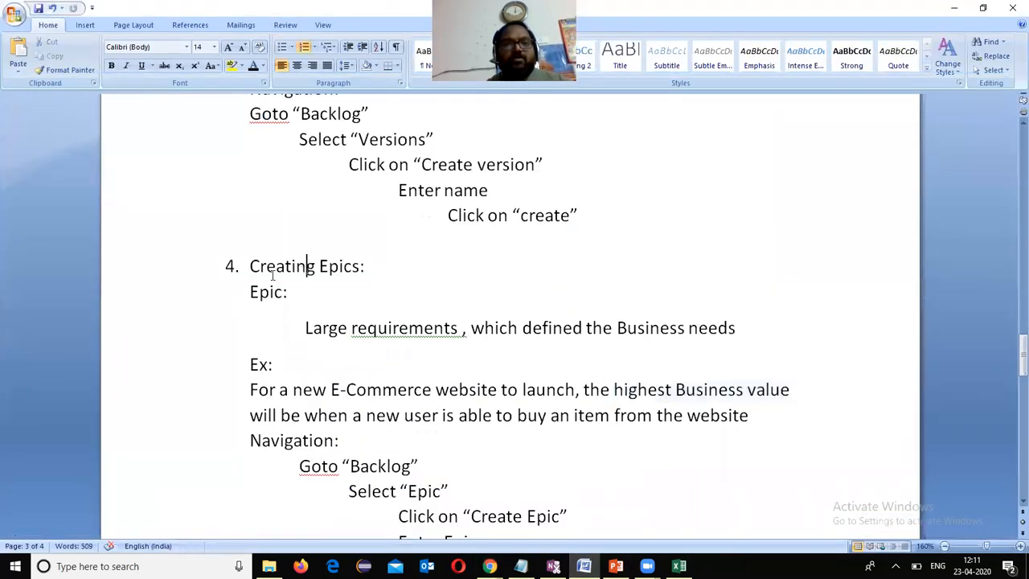
scroll(510, 316, down, 5)
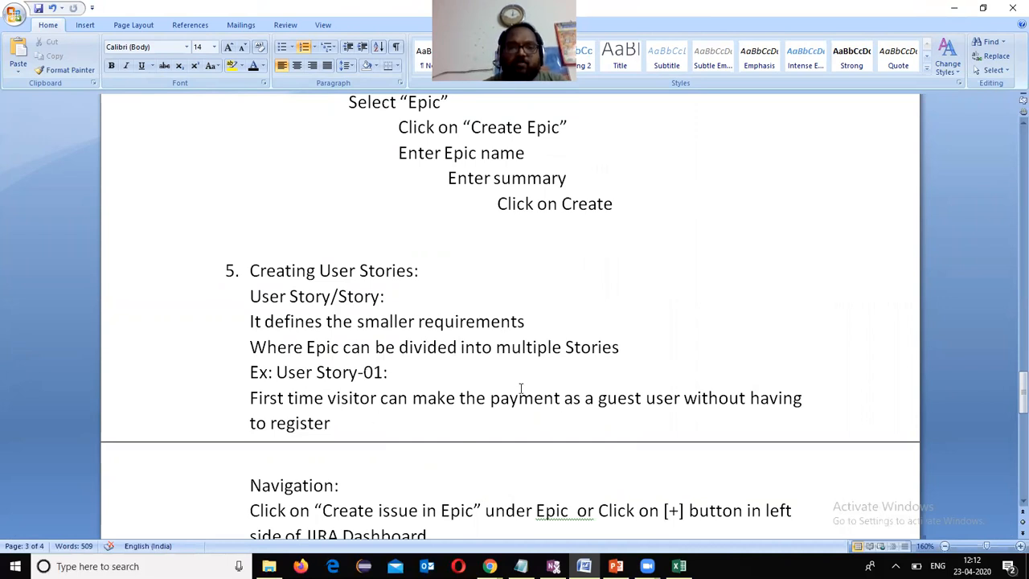
click(956, 8)
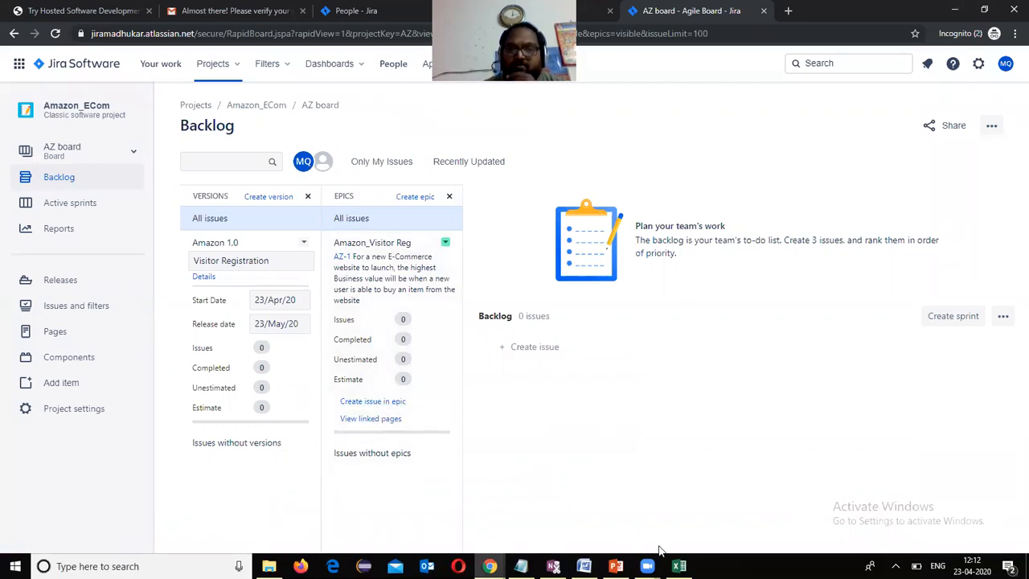
- Copy the US001 feature title from the Product Backlog sheet in Excel and return to the Jira backlog
click(678, 566)
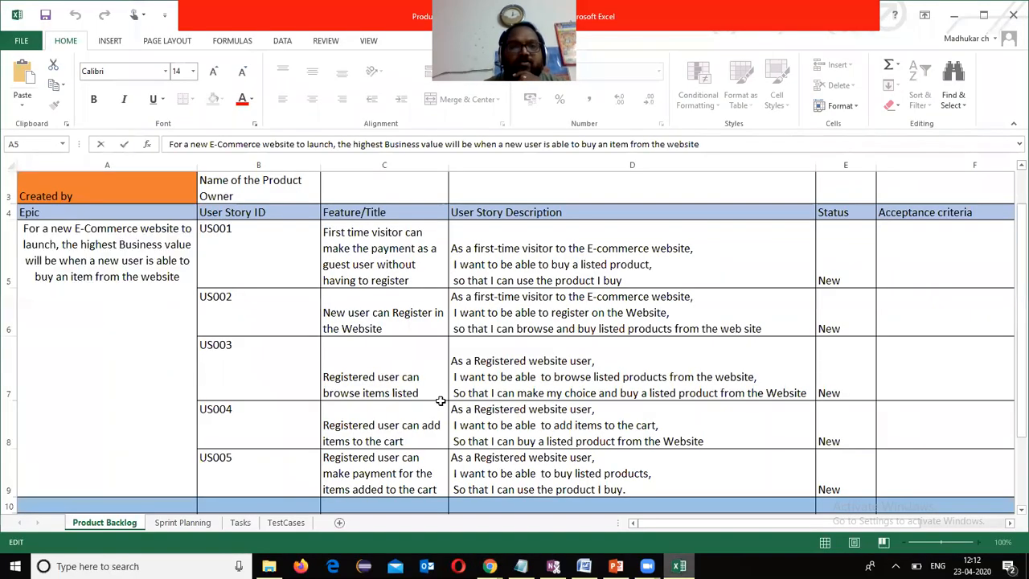
click(412, 279)
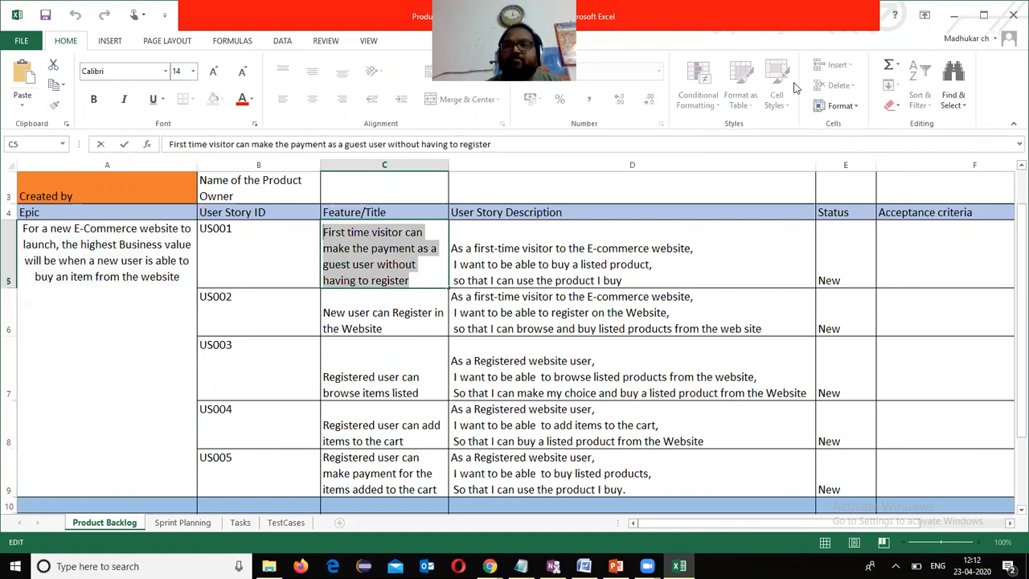
key(alt+Tab)
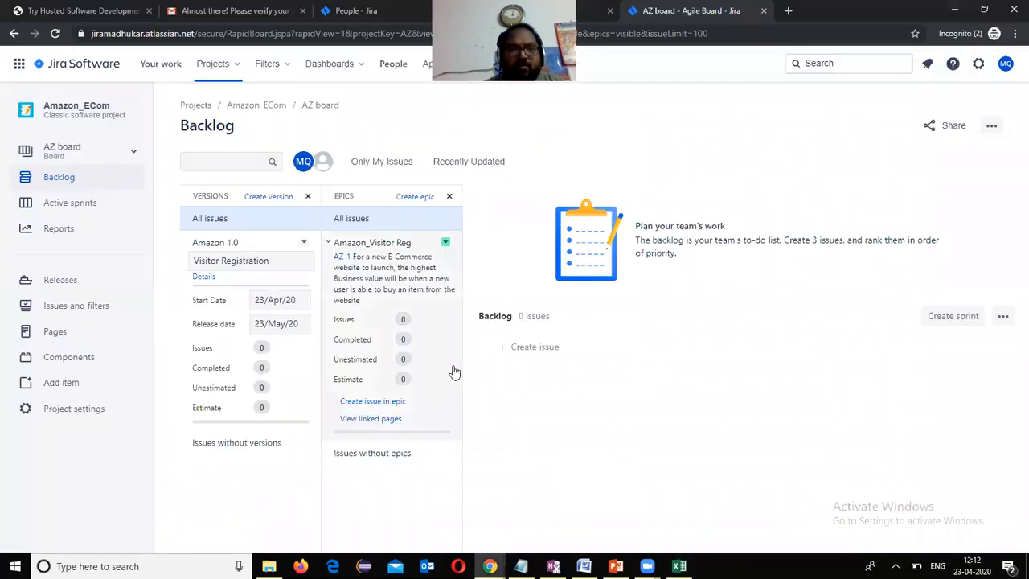
- Open the form for a new issue in the Amazon_Visitor Reg epic, with Story as the issue type
click(373, 401)
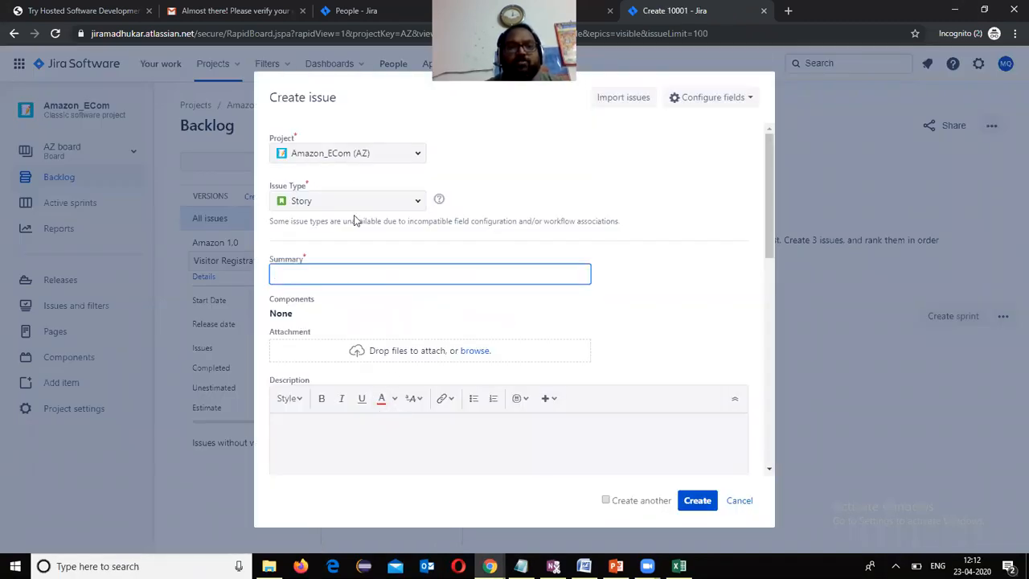
click(417, 205)
click(321, 225)
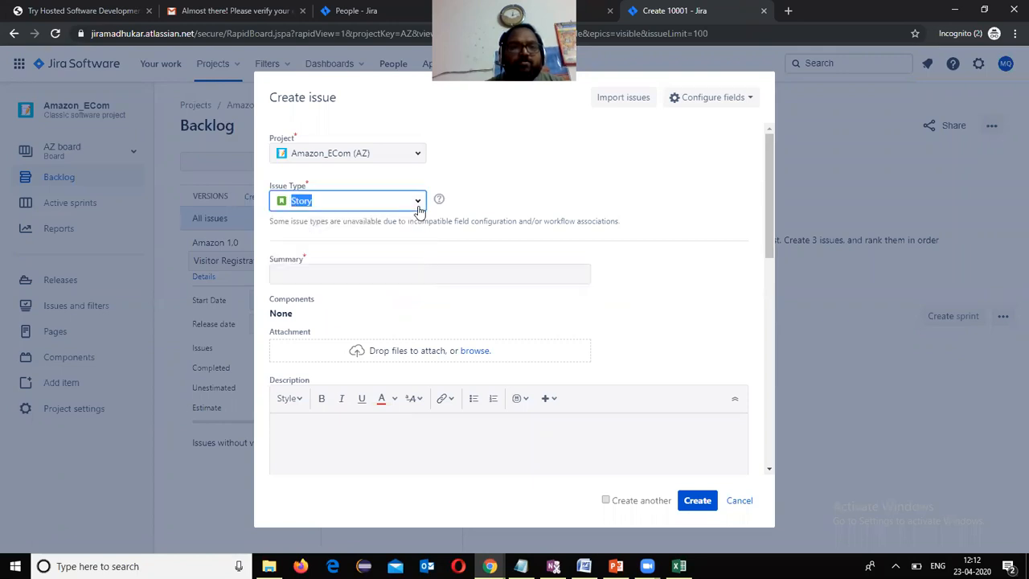
- Paste "First time visitor can make the payment as a guest user without having to register" as the story's Summary
click(331, 277)
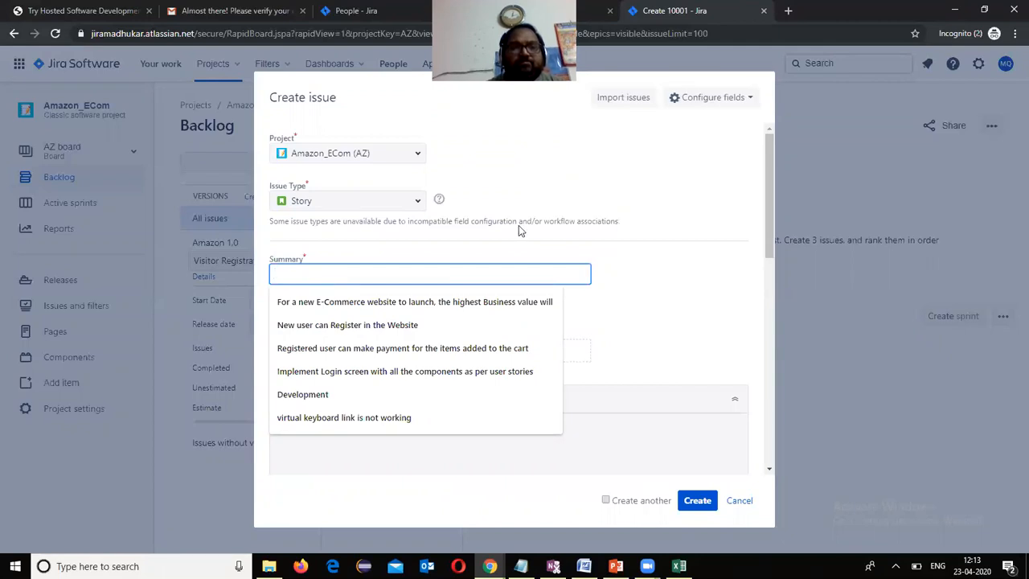
click(543, 175)
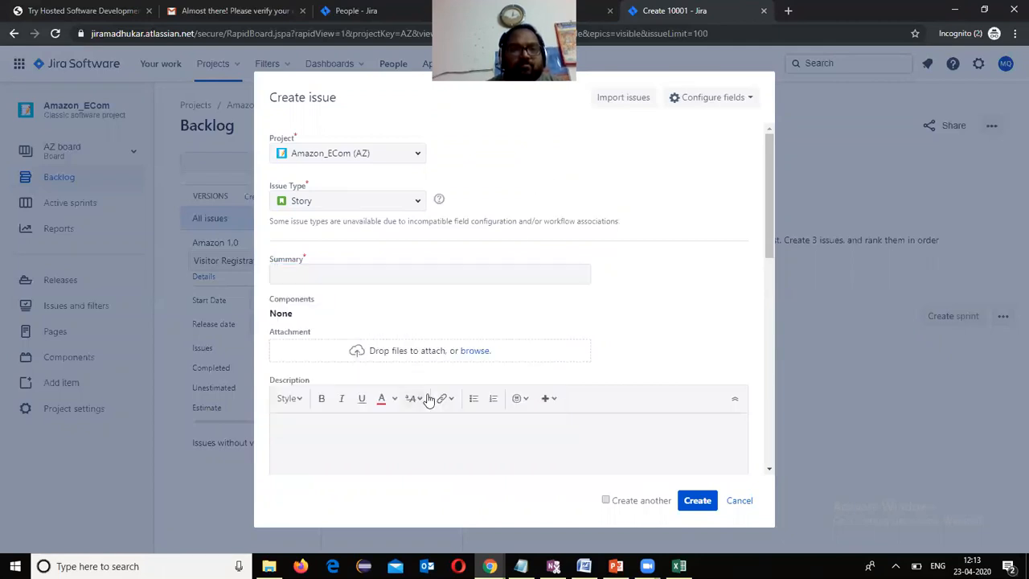
click(356, 446)
click(317, 271)
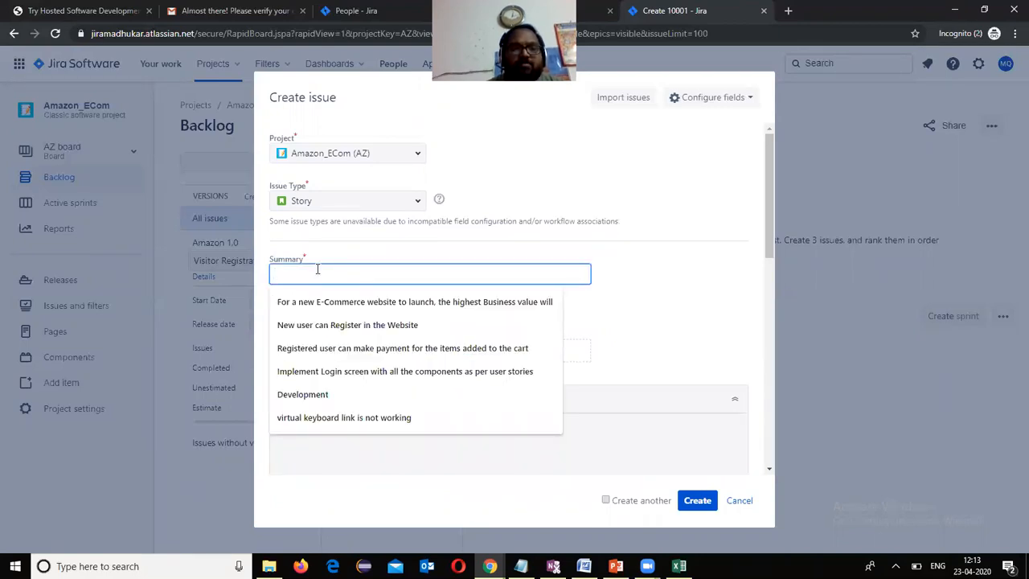
key(ctrl+v)
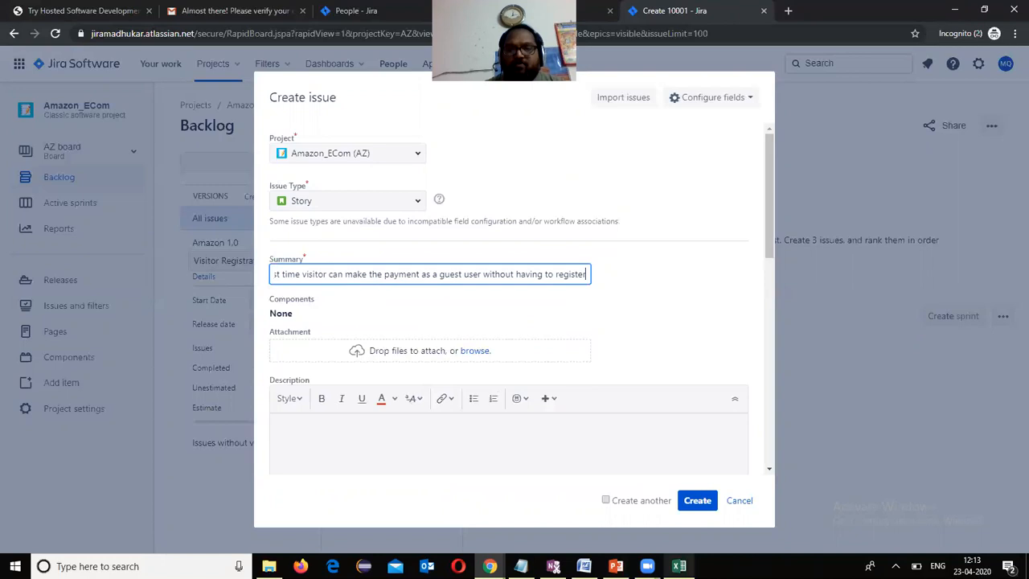
- Copy the US001 user story description from the Product Backlog sheet in Excel and return to Jira's Create issue form
key(alt+Tab)
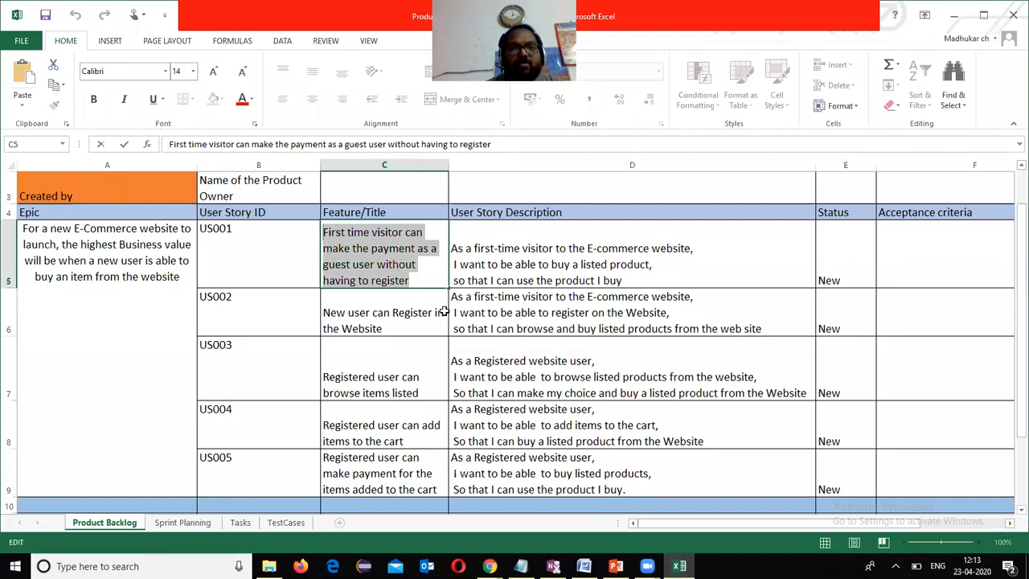
double_click(655, 275)
drag(640, 279, 427, 245)
key(ctrl+c)
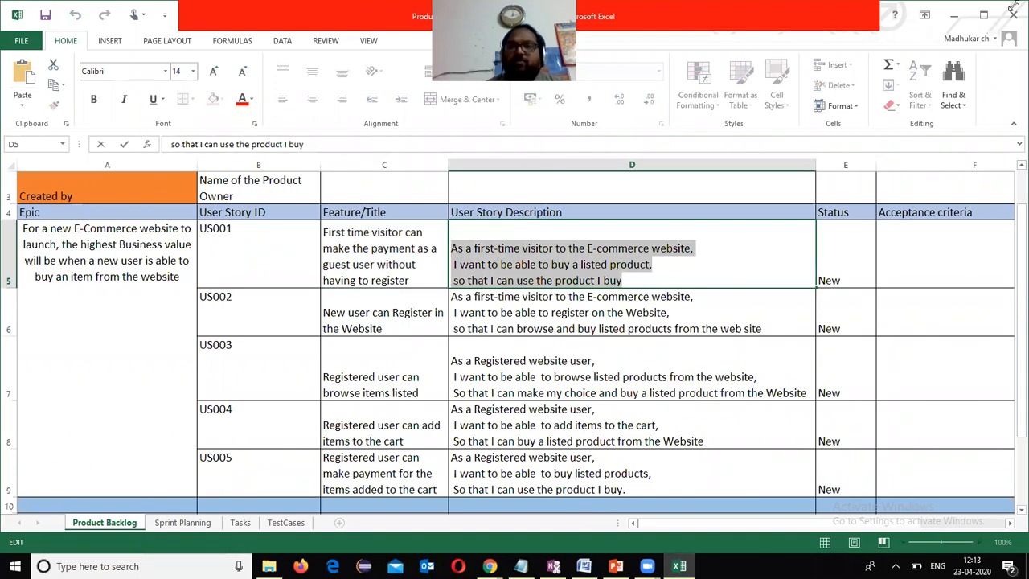
click(953, 15)
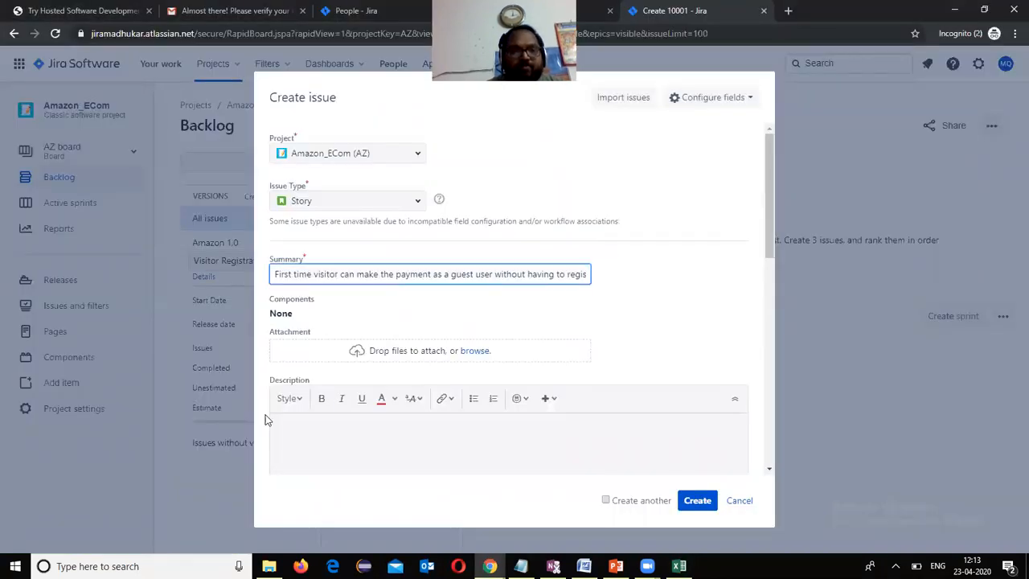
- Paste the copied US001 text into the story's Description and review it
click(311, 428)
key(ctrl+v)
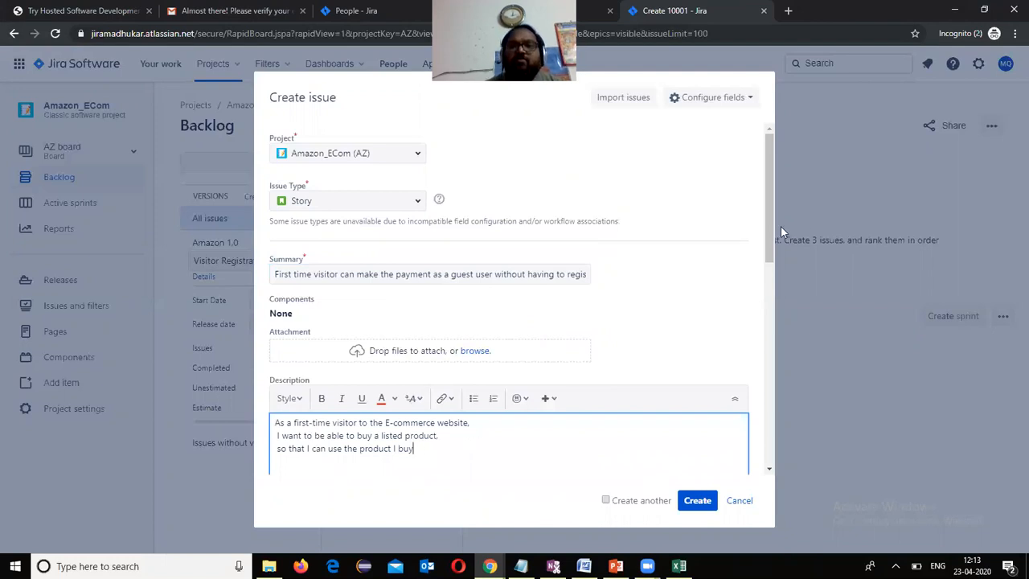
drag(769, 221, 772, 269)
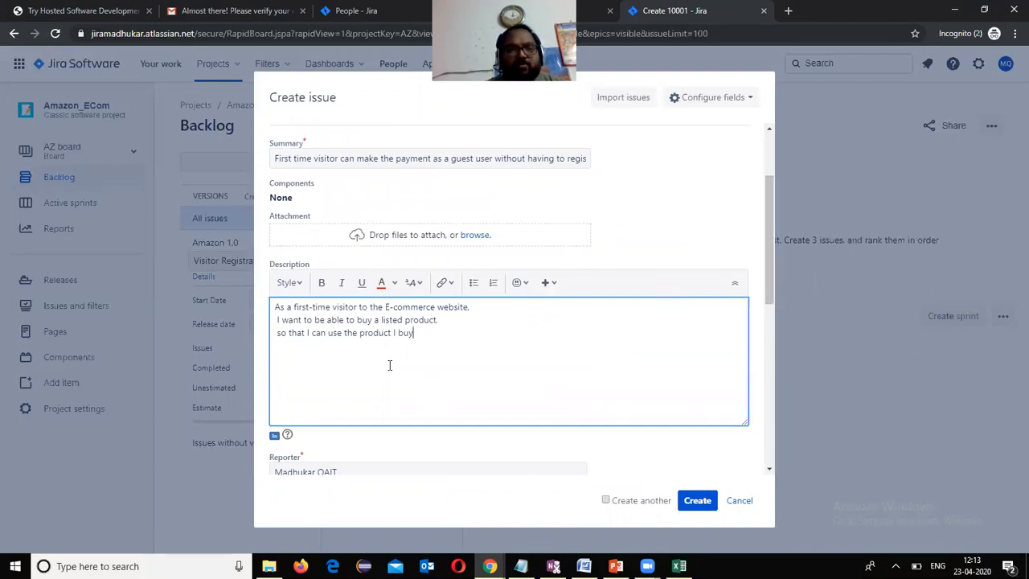
drag(412, 331, 251, 302)
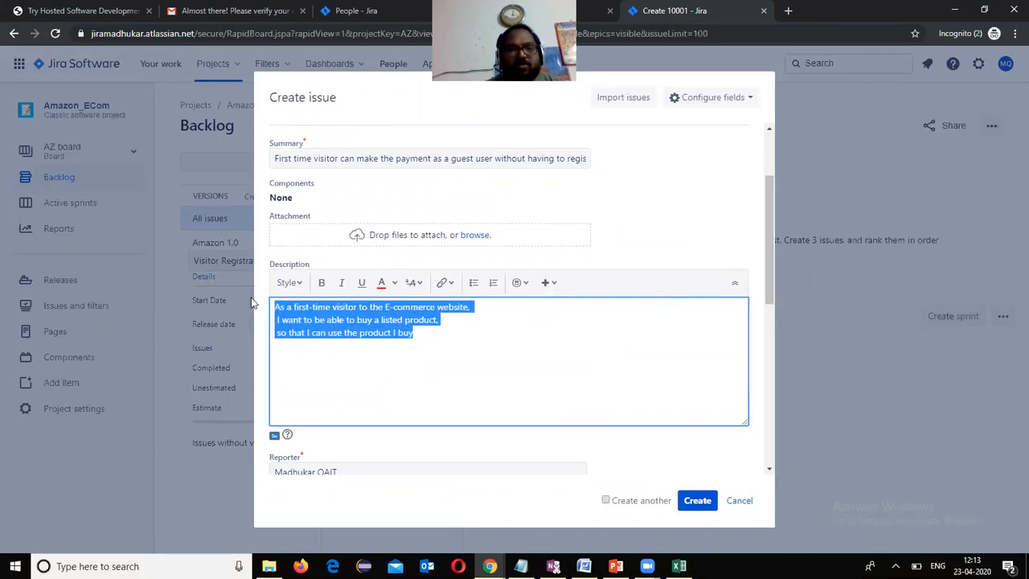
click(398, 365)
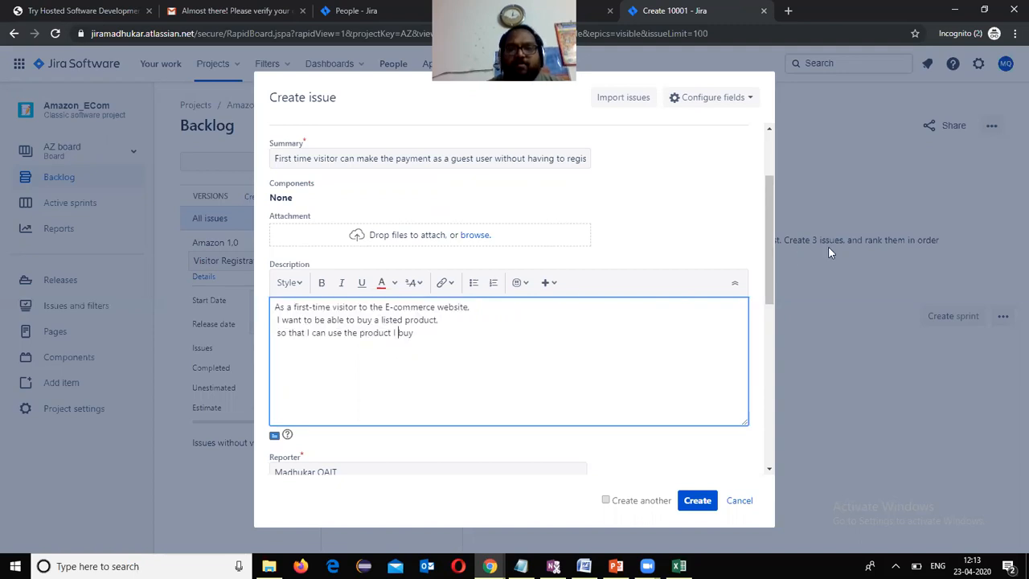
- Set the story's Fix versions to Amazon 1.0
drag(767, 266, 793, 401)
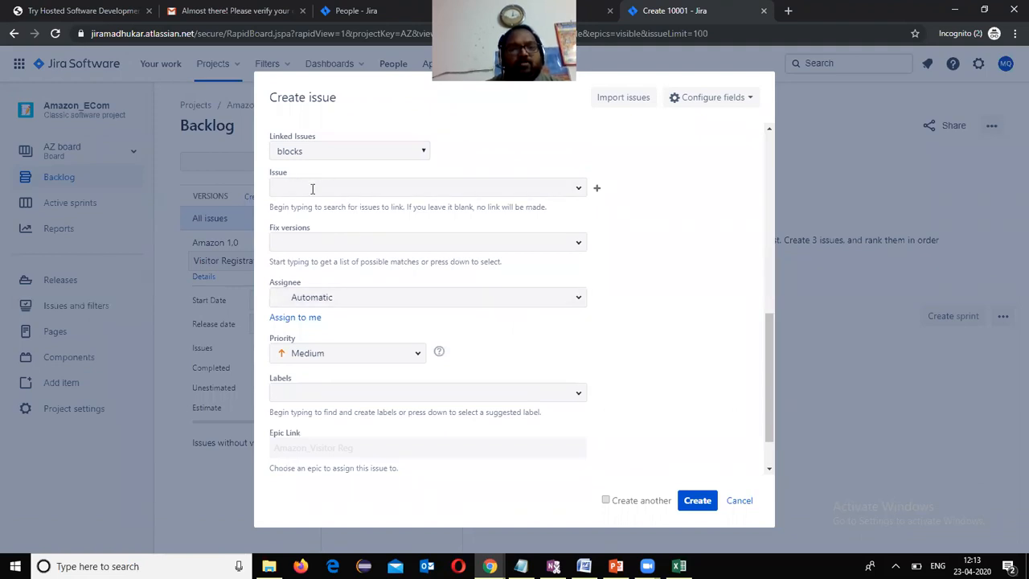
click(579, 244)
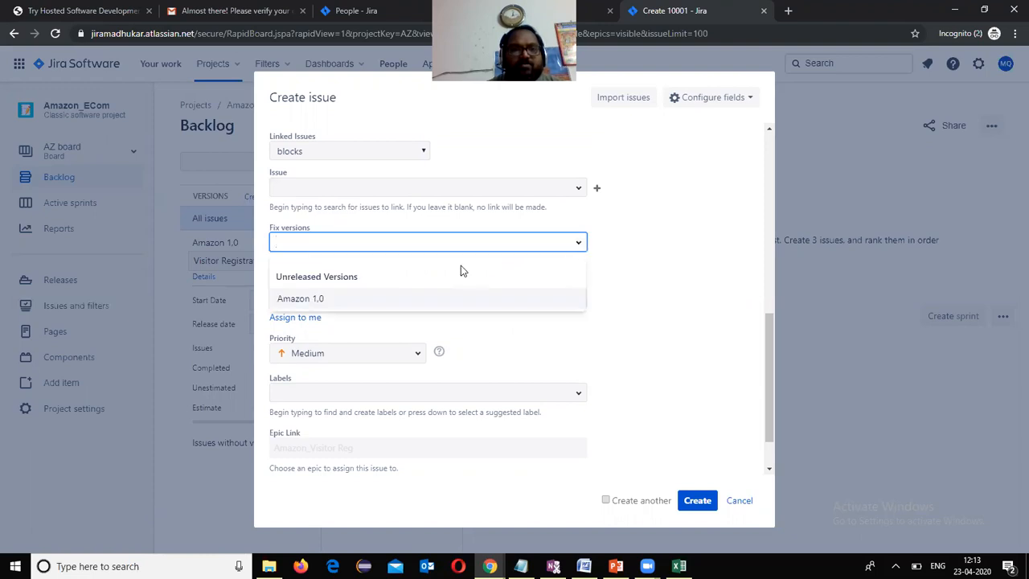
click(313, 298)
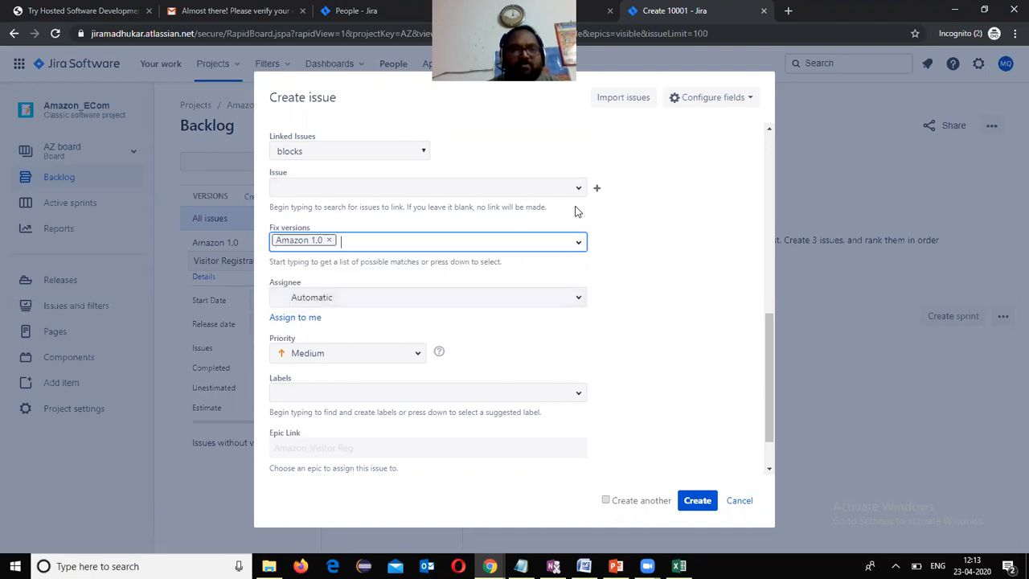
click(674, 232)
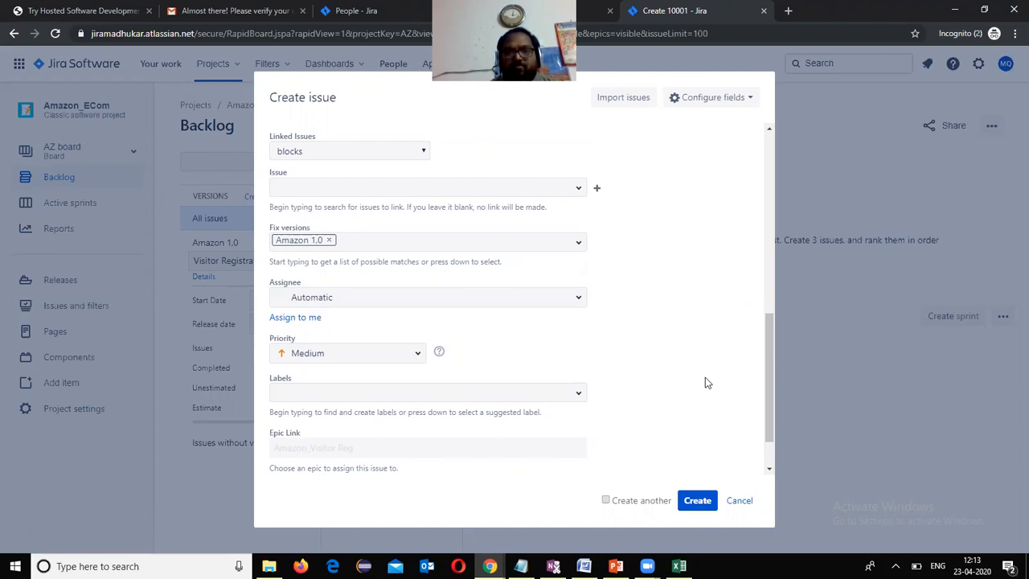
- Review the remaining fields down to Sprint and create the story in the backlog
drag(768, 344, 768, 408)
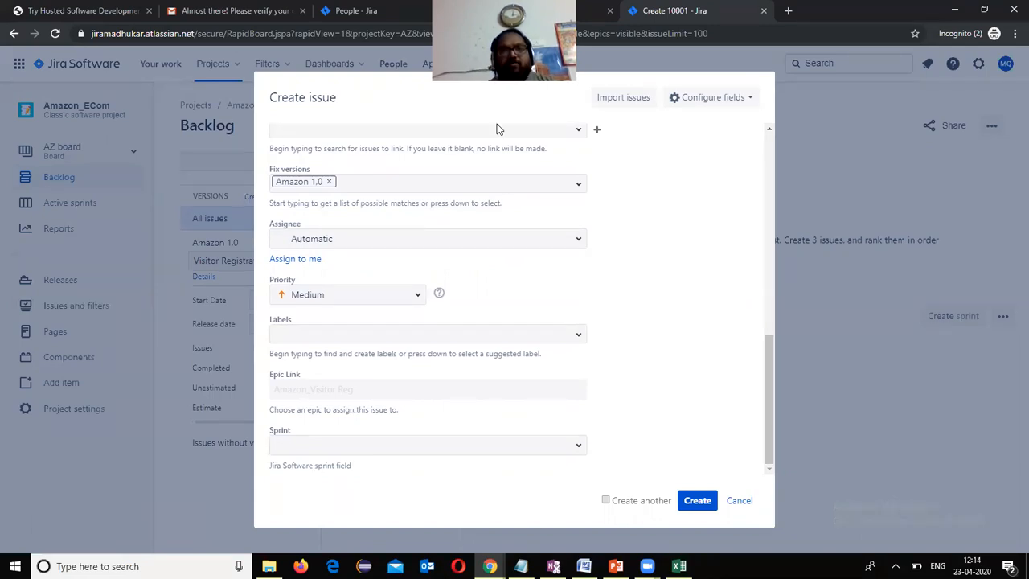
drag(496, 127, 650, 156)
click(362, 88)
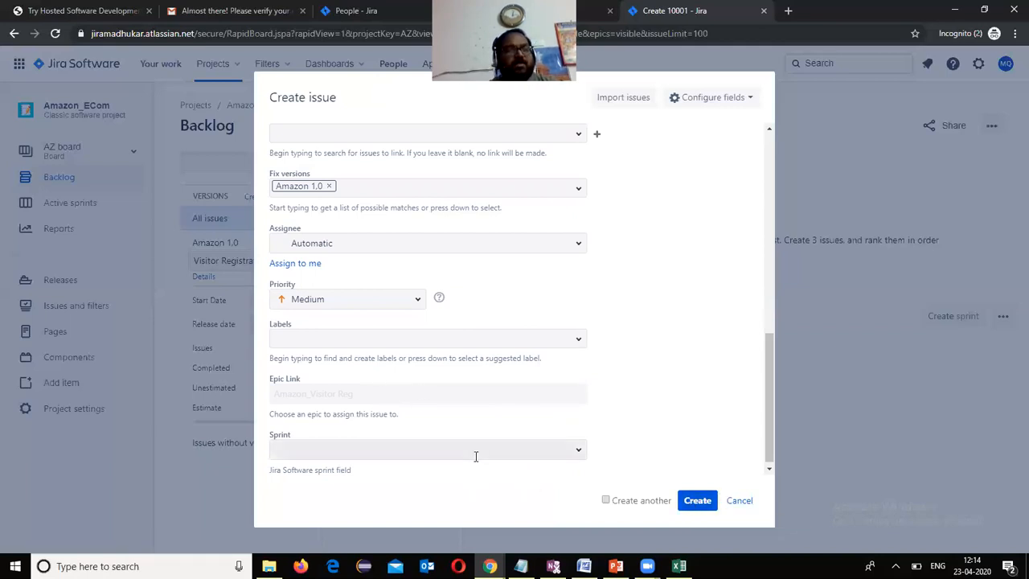
click(705, 502)
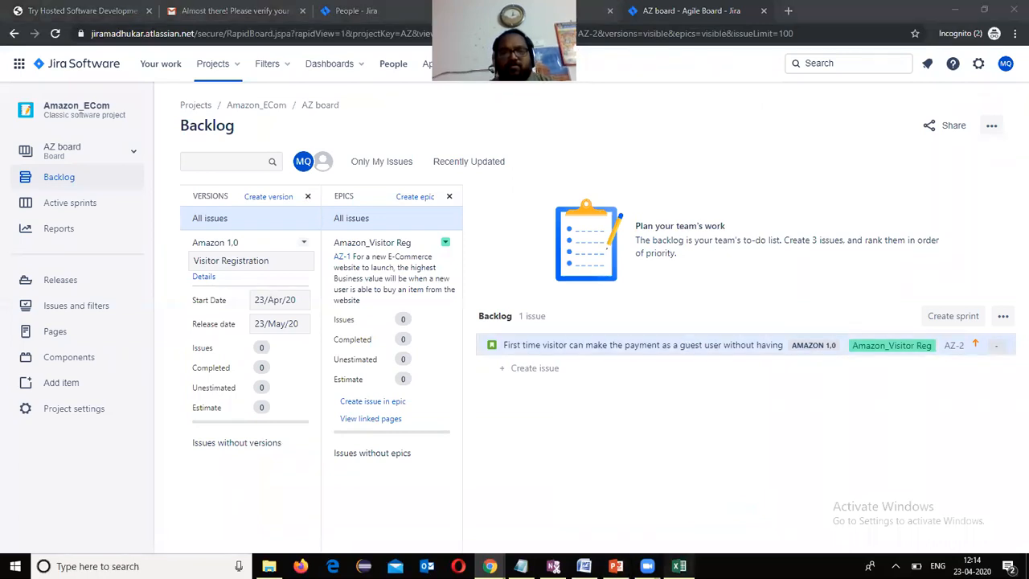
- Select the US002 feature title text in the Product Backlog sheet in Excel and return to Jira's backlog
click(678, 566)
double_click(403, 331)
drag(404, 330, 288, 298)
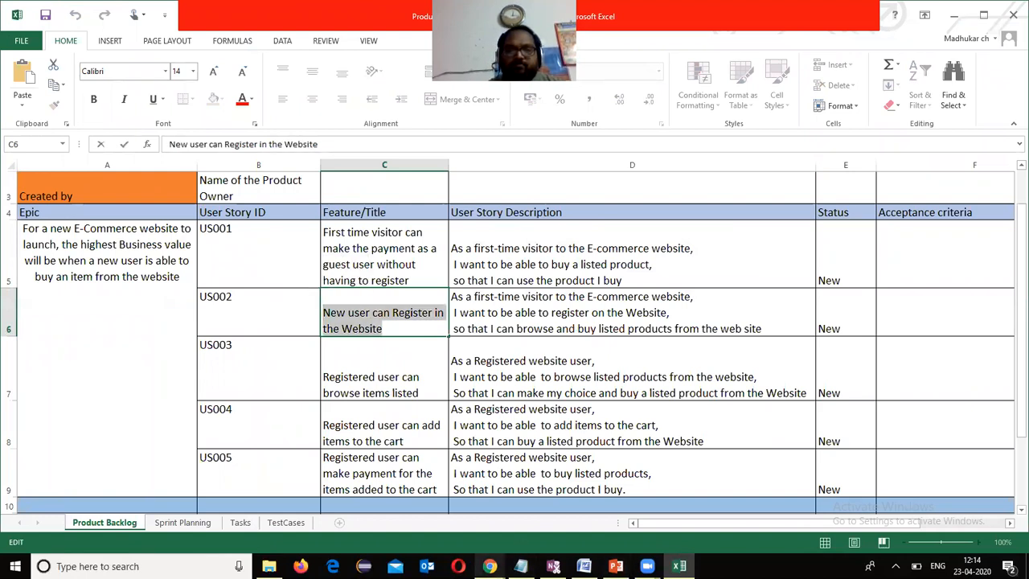
mouse_move(489, 566)
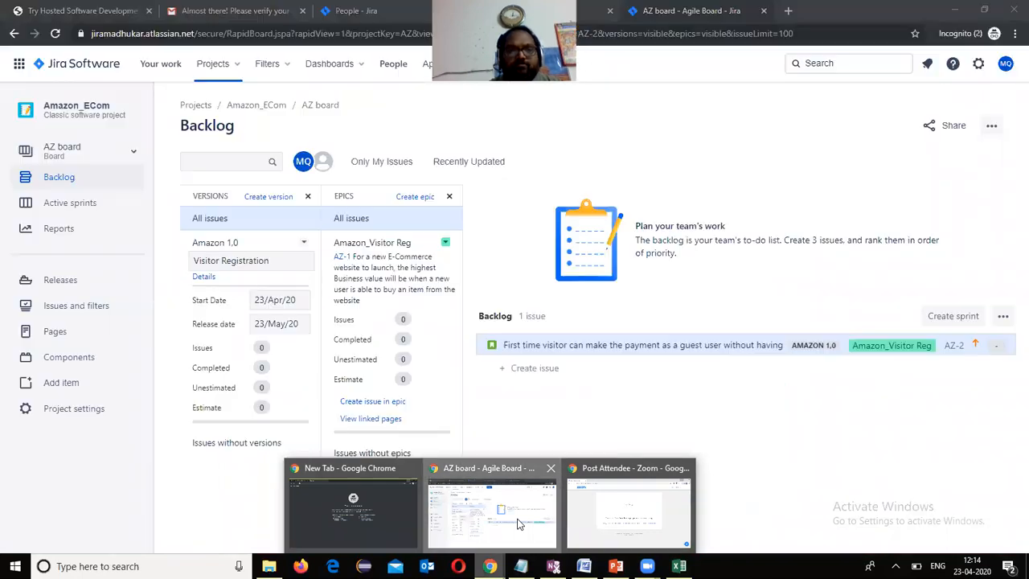
click(492, 505)
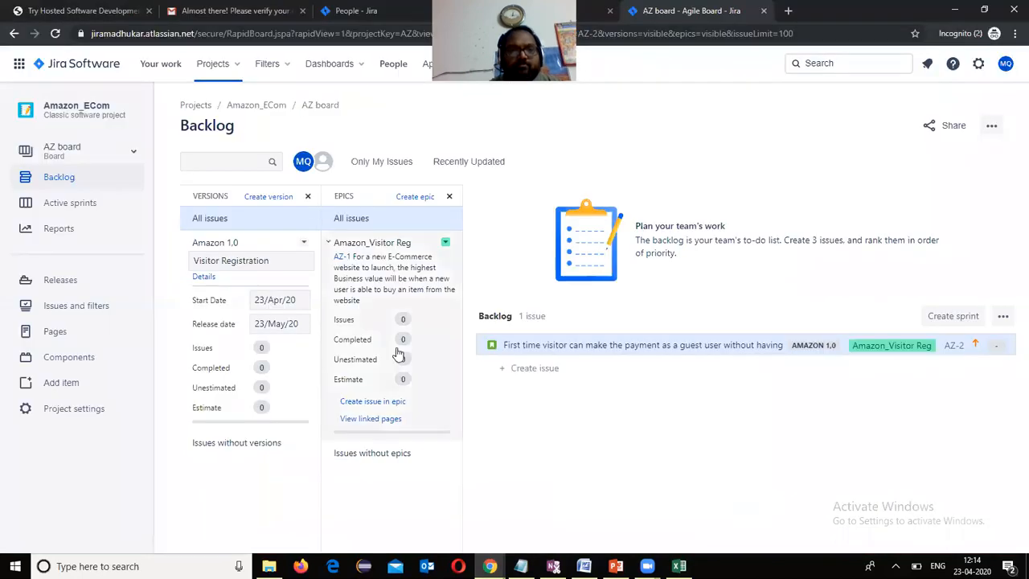
- Start a new story in the Amazon_Visitor Reg epic with the summary "New user can Register in the Website"
click(369, 401)
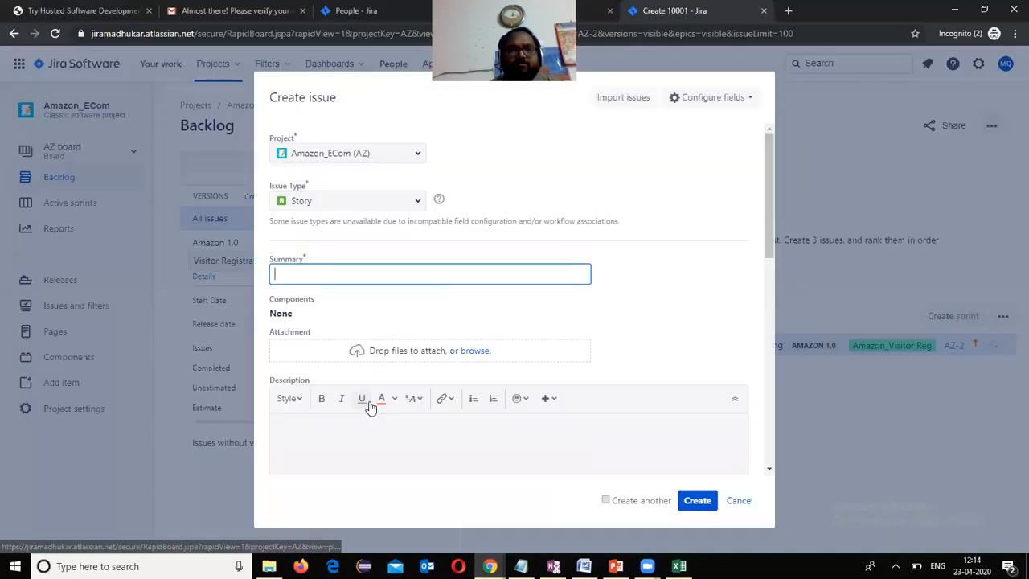
click(319, 273)
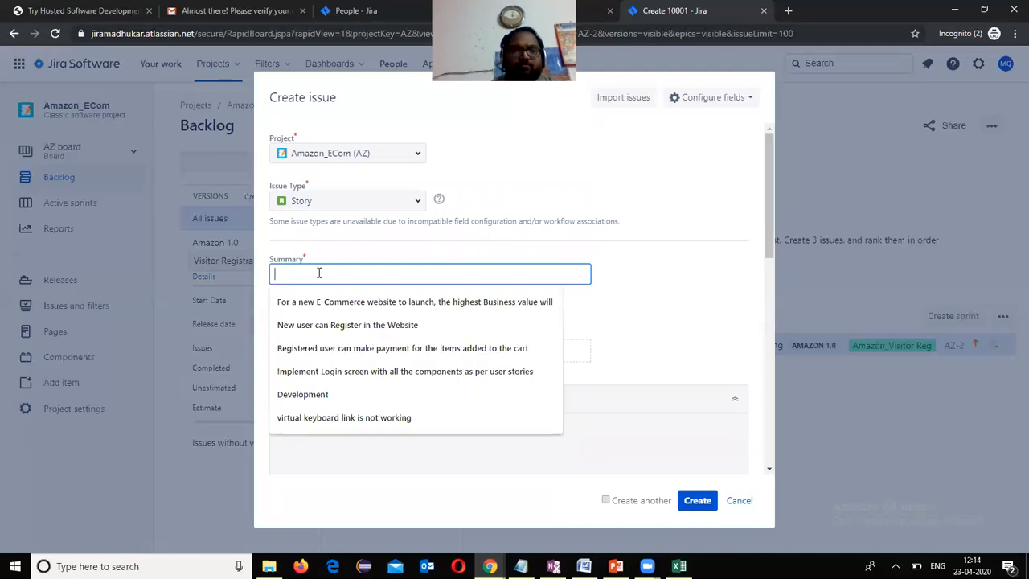
key(Down)
key(Down)
key(Return)
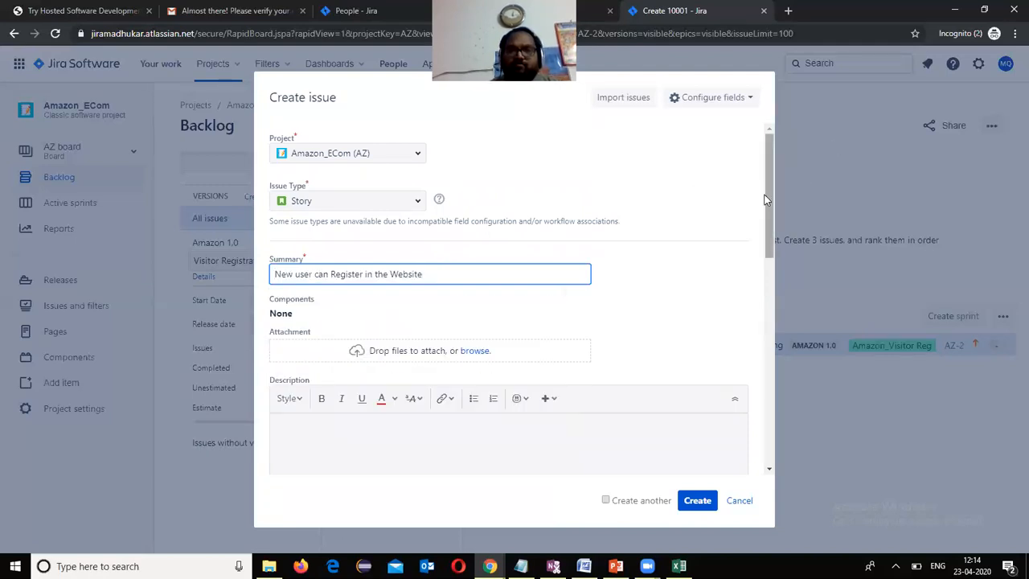
- Copy the US002 user story description from the Excel sheet into the Description of the new Jira story
scroll(771, 234, down, 2)
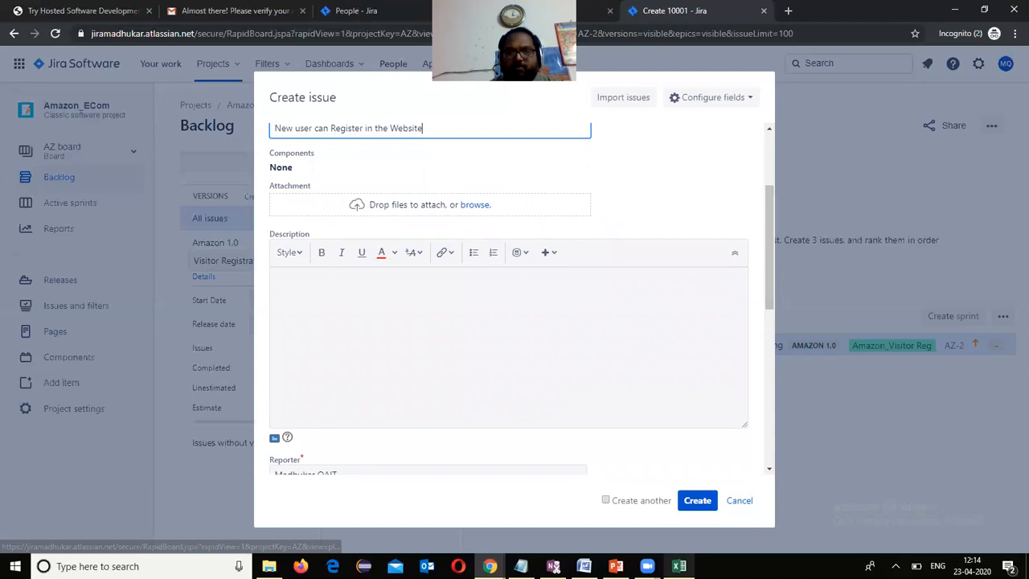
click(679, 566)
double_click(765, 327)
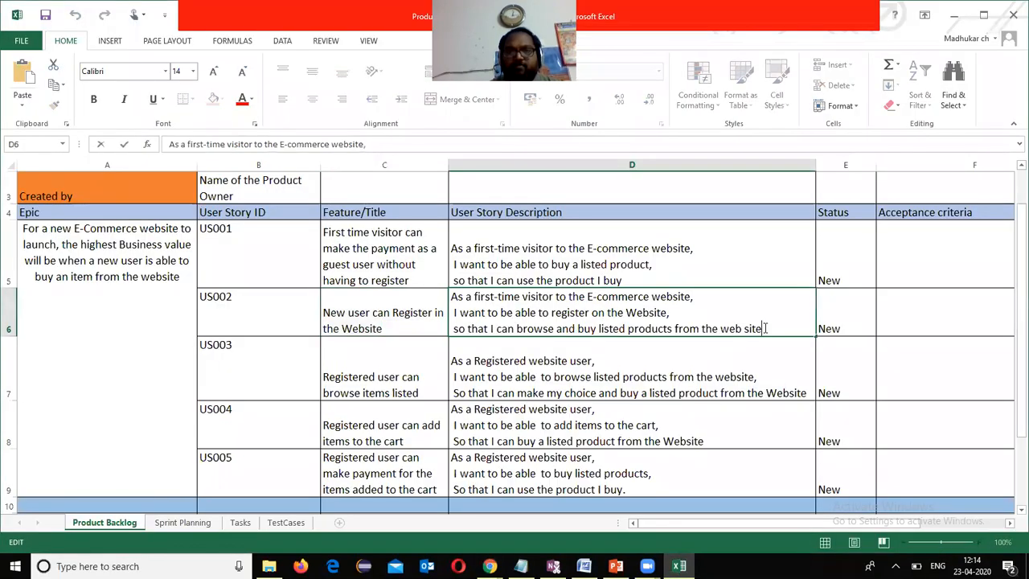
drag(765, 328, 420, 277)
key(ctrl+c)
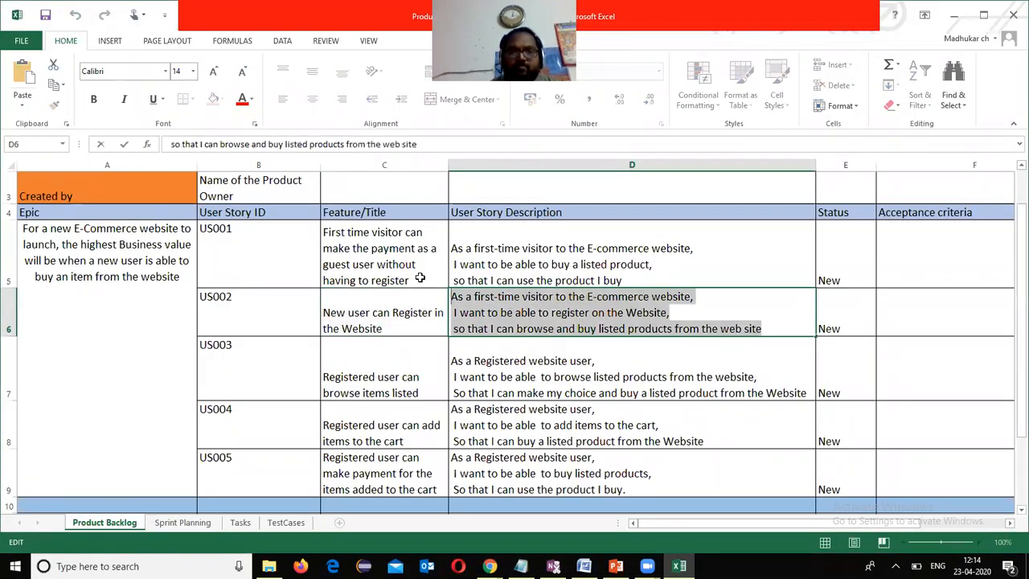
click(489, 565)
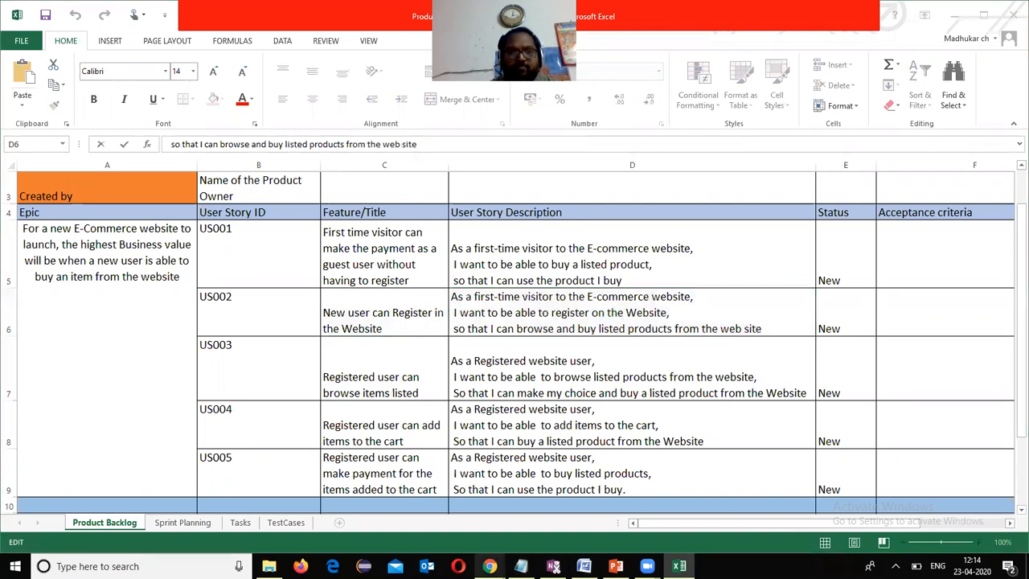
click(499, 511)
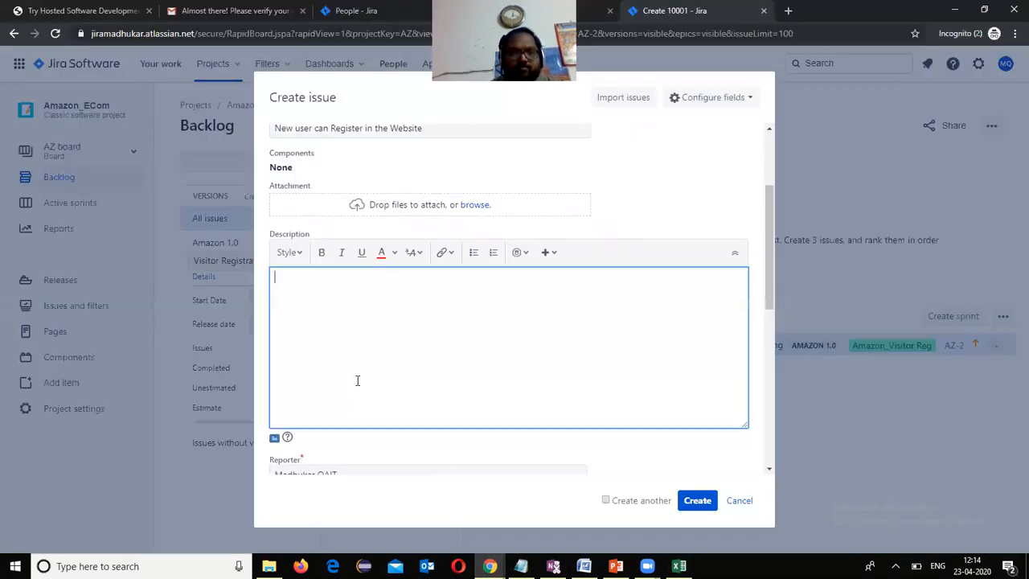
key(ctrl+v)
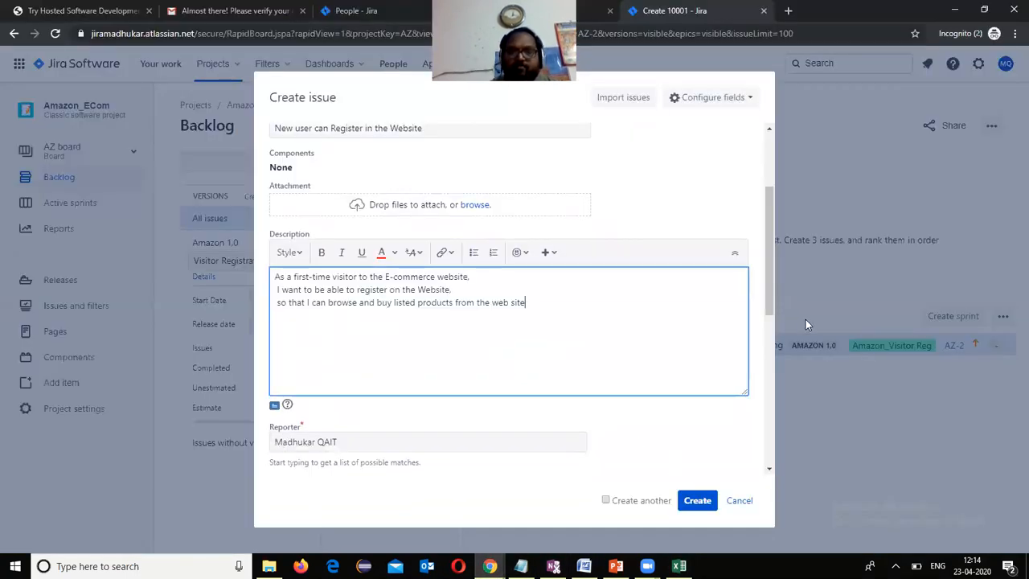
- Set the story's Fix versions to Amazon 1.0 and create the story in the backlog
drag(770, 297, 788, 423)
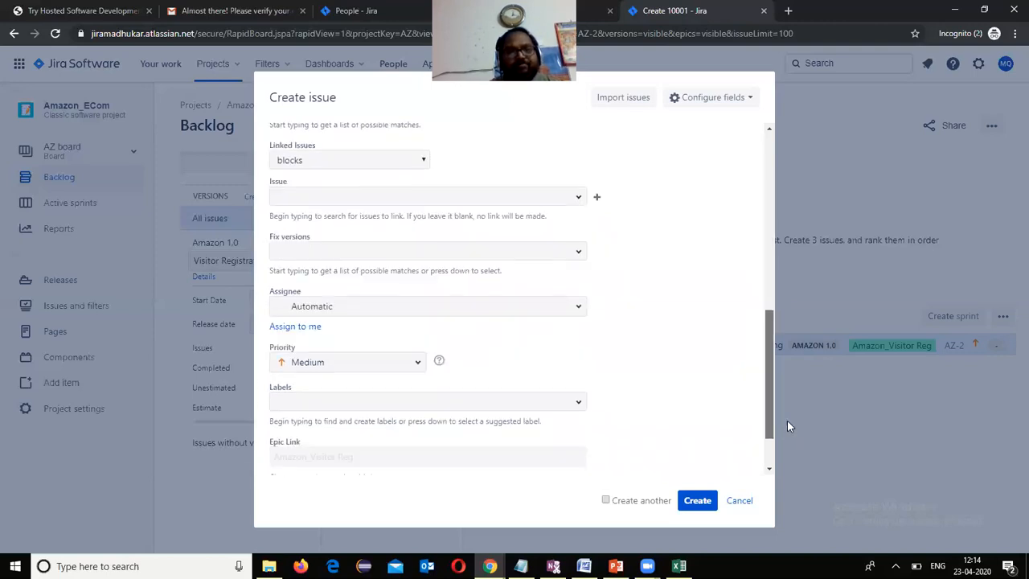
click(578, 254)
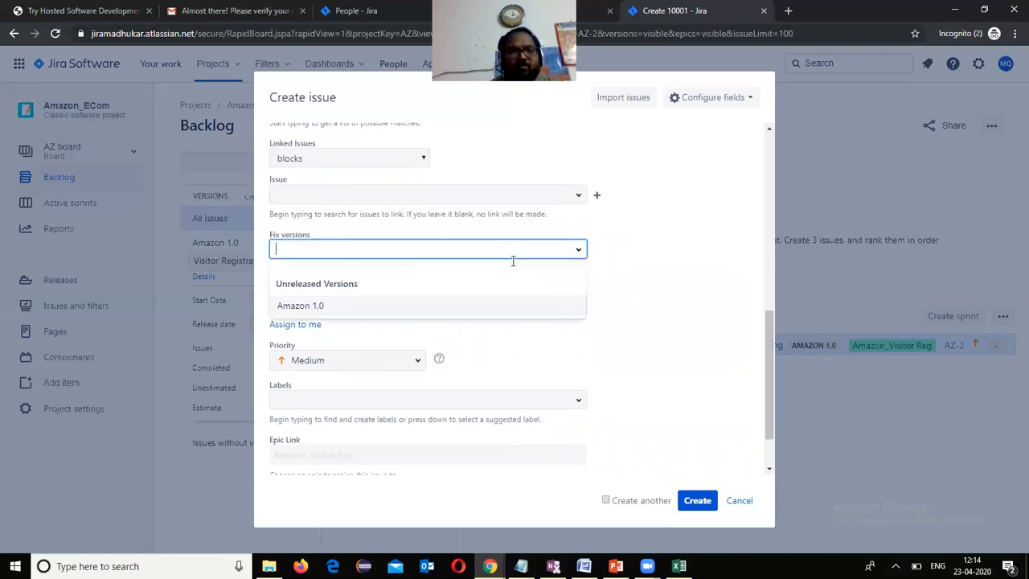
click(332, 310)
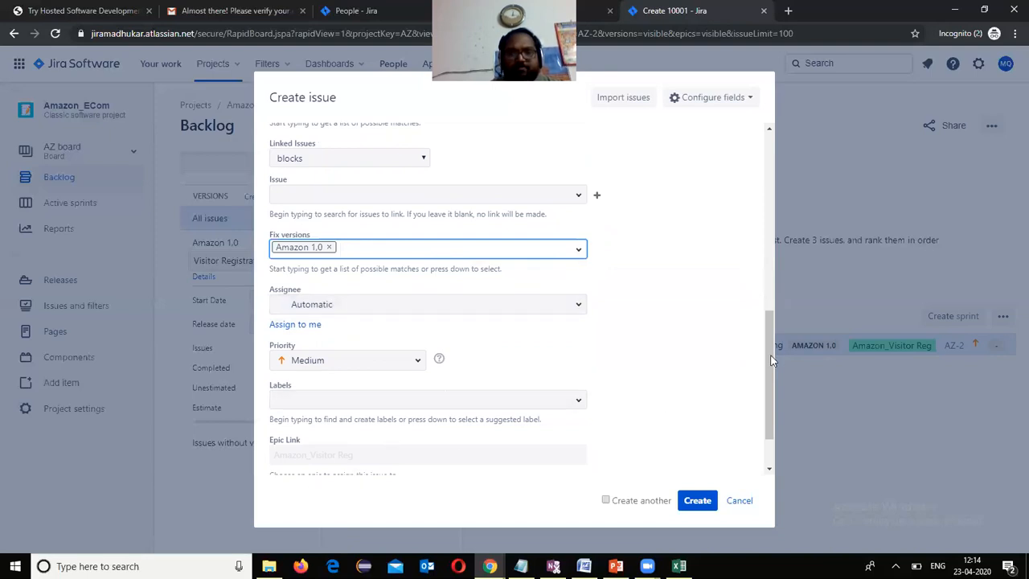
scroll(770, 418, down, 1)
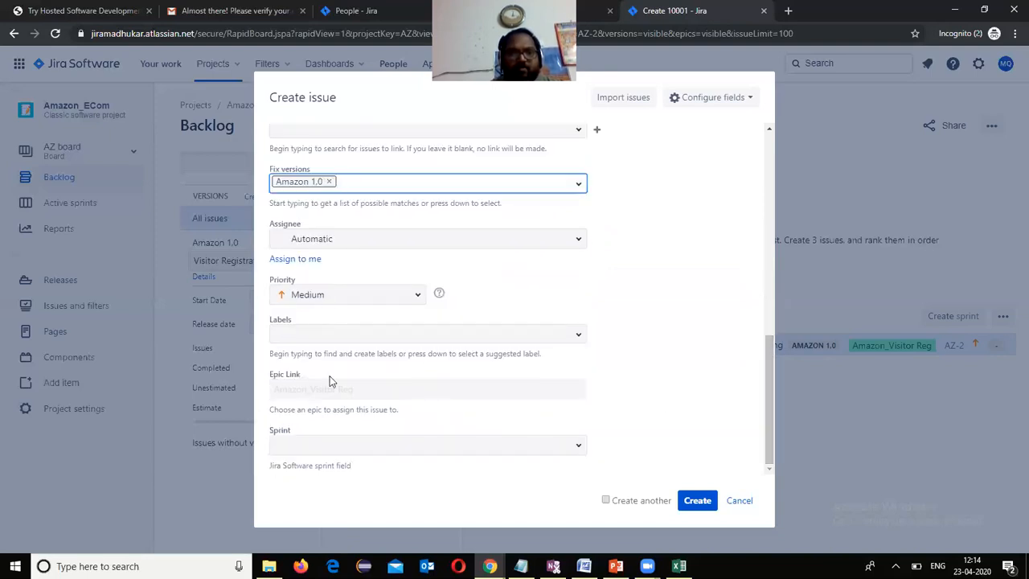
click(704, 505)
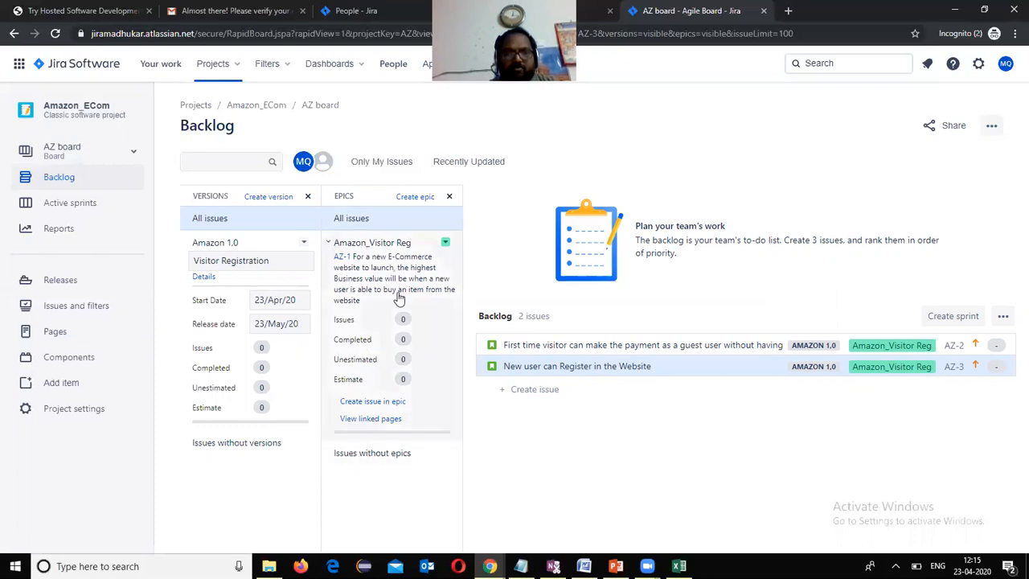
- Start another story in the Amazon_Visitor Reg epic, using the US003 title copied from Excel, "Registered user can browse items listed", as its Summary
click(381, 401)
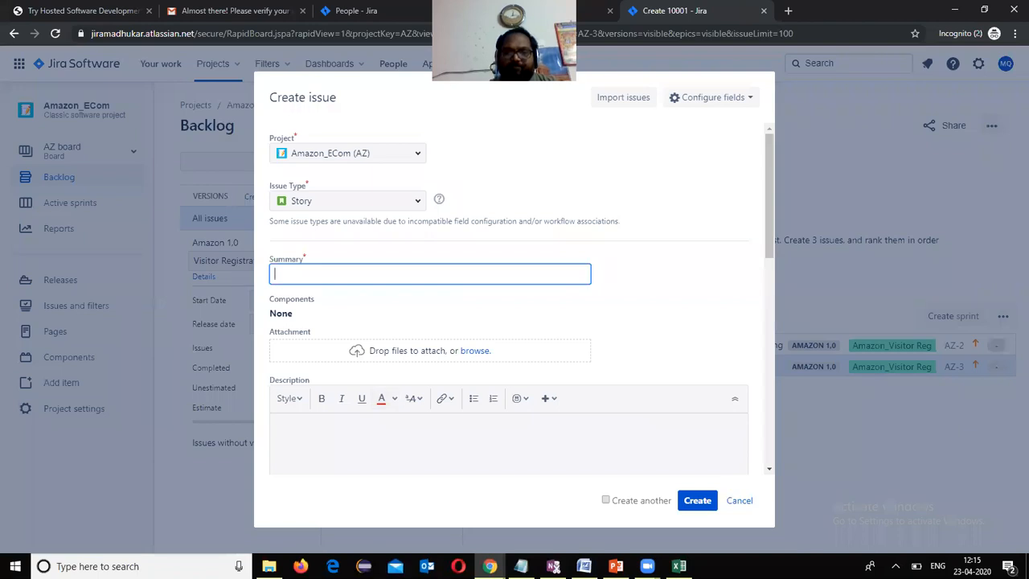
click(678, 565)
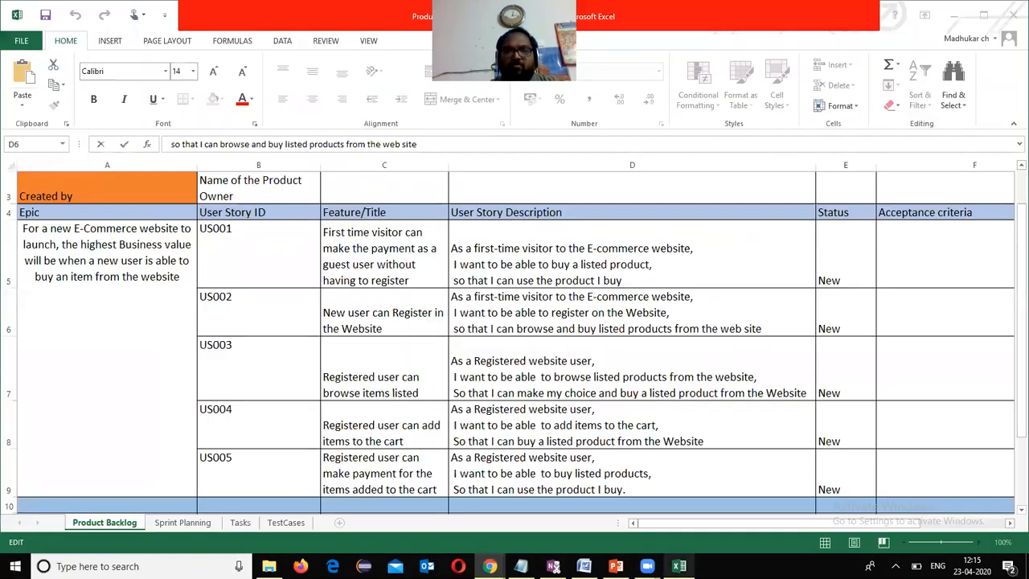
double_click(418, 390)
drag(418, 390, 271, 336)
key(ctrl+c)
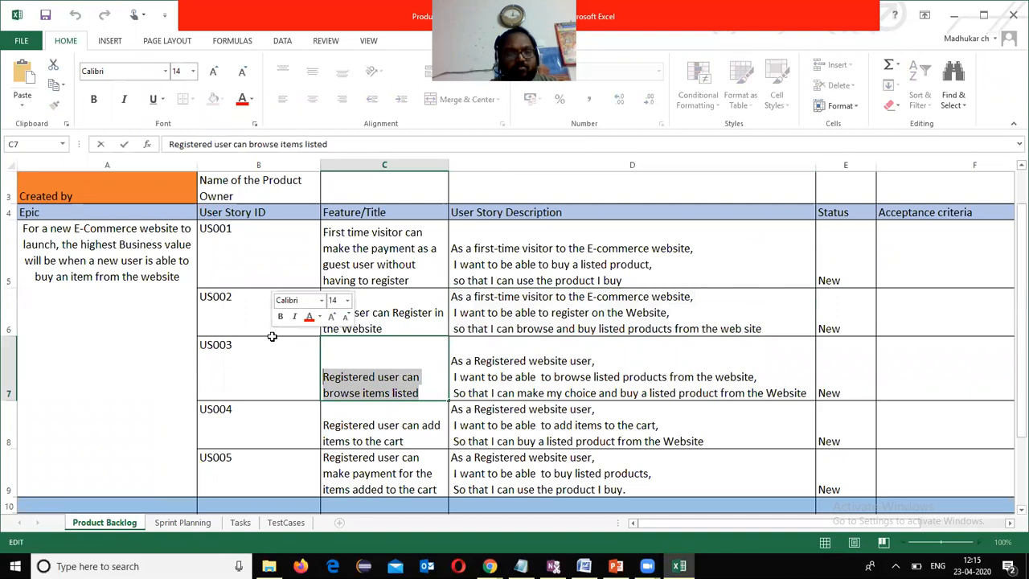
click(954, 14)
click(365, 274)
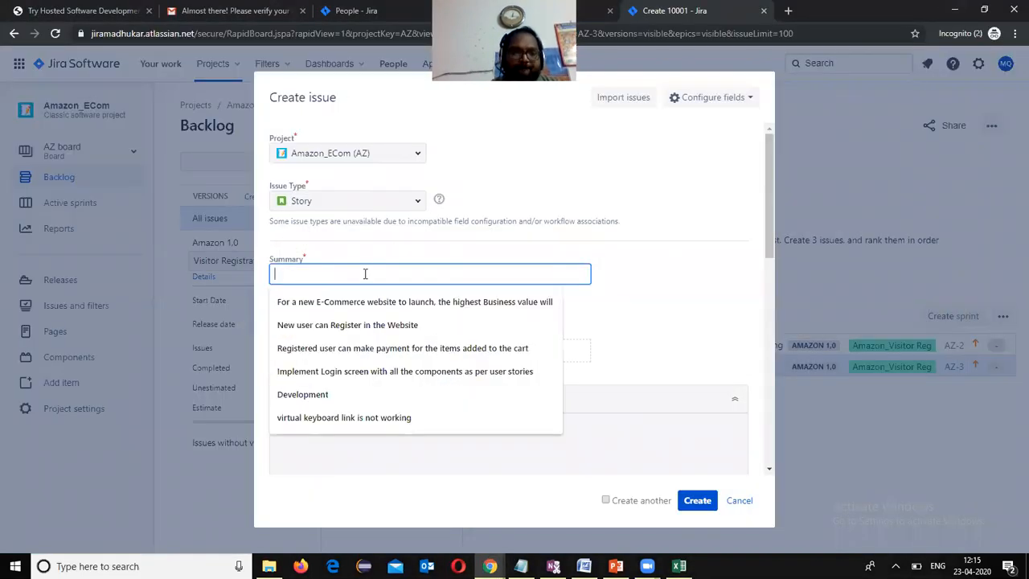
key(ctrl+v)
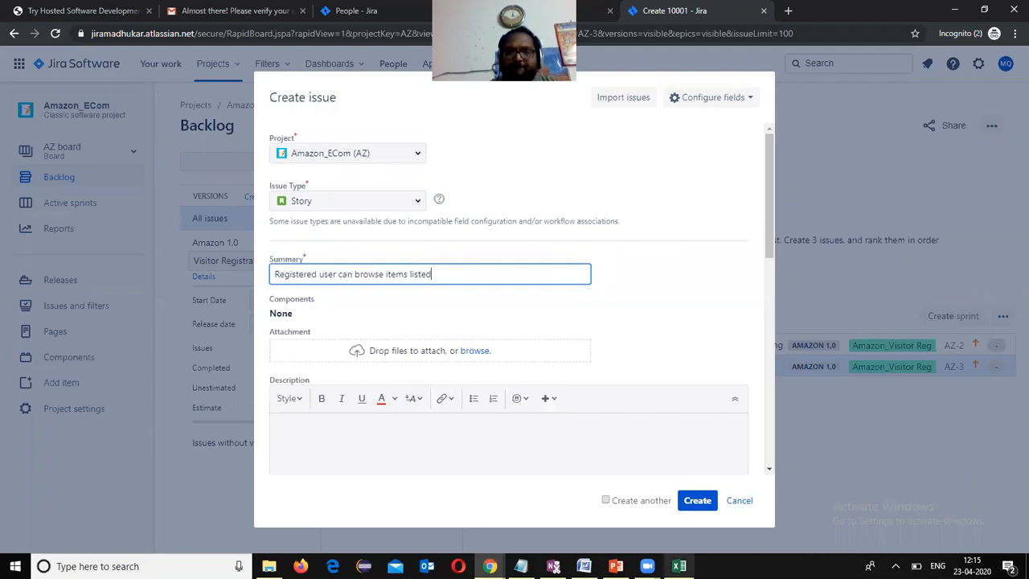
- Select the full US003 user story description in the Excel Product Backlog sheet and return to Jira
click(678, 566)
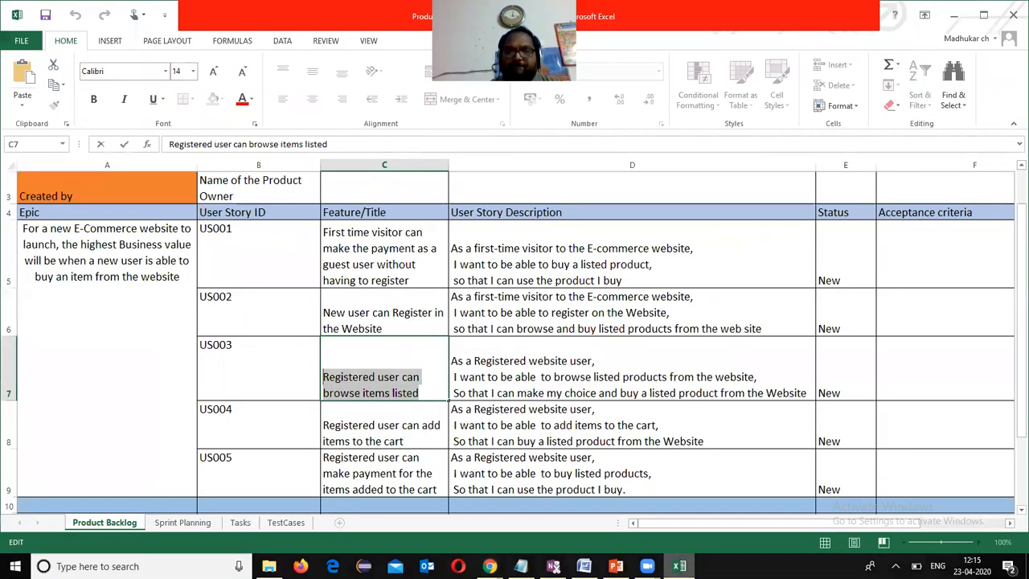
click(751, 380)
drag(453, 360, 554, 394)
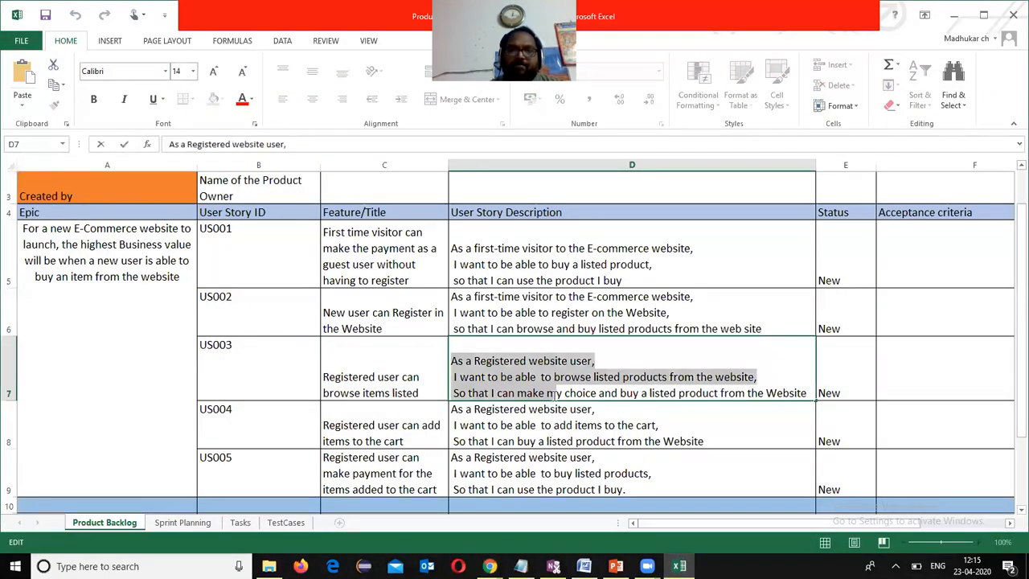
drag(813, 368, 801, 405)
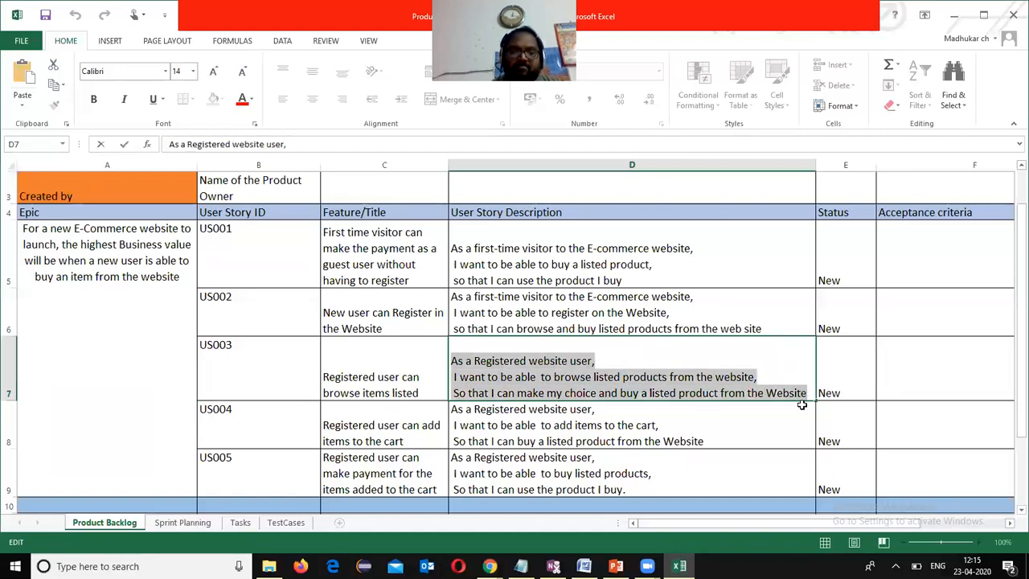
click(953, 22)
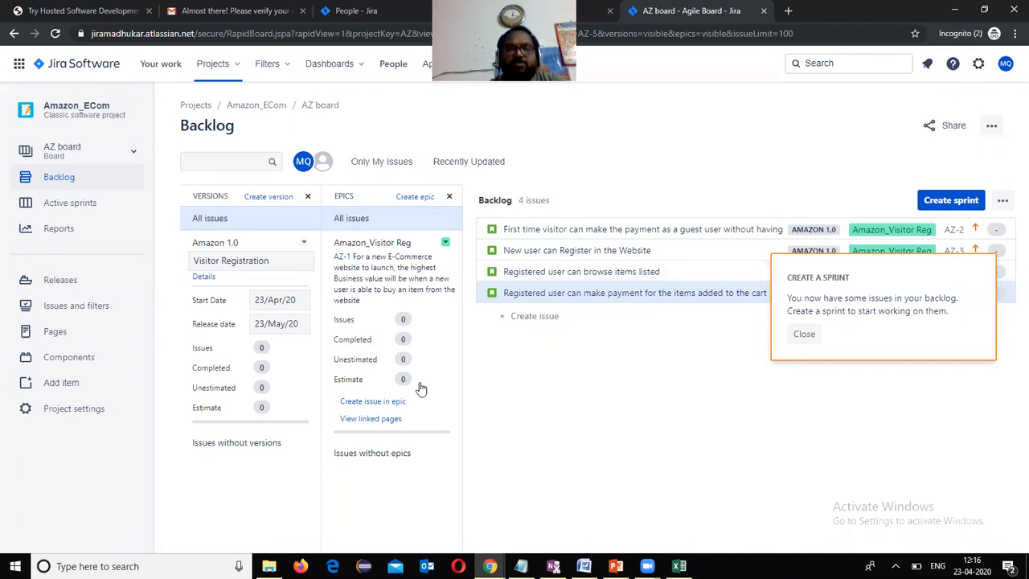
- Dismiss the Create a sprint hint in the backlog and switch to the Word notes on creating user stories
click(193, 219)
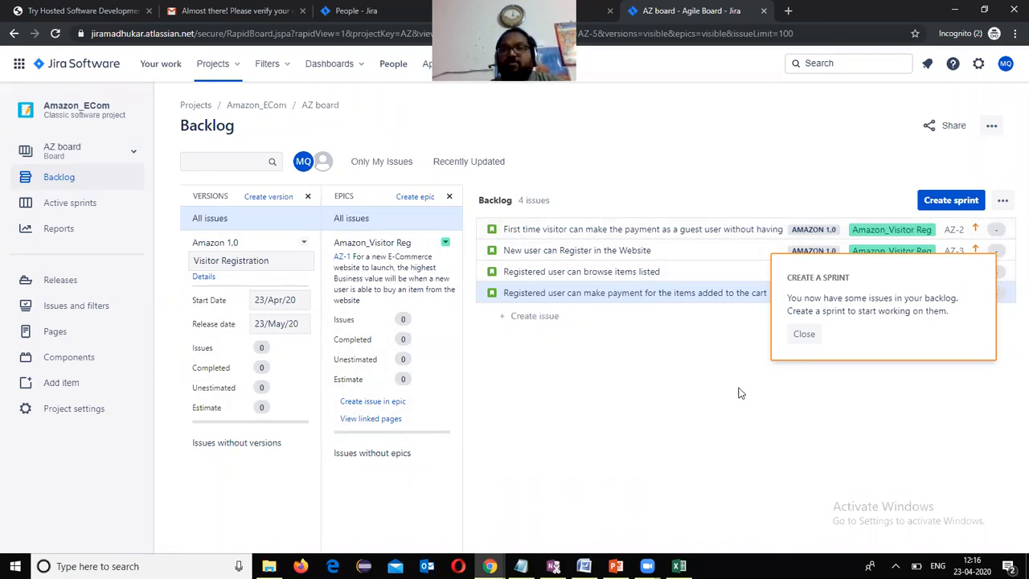
click(802, 336)
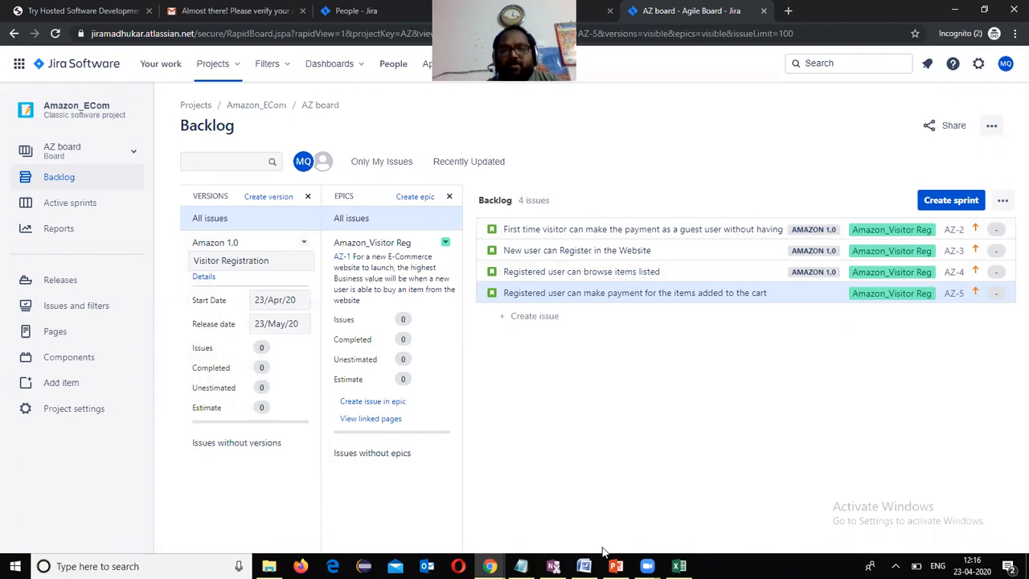
click(584, 566)
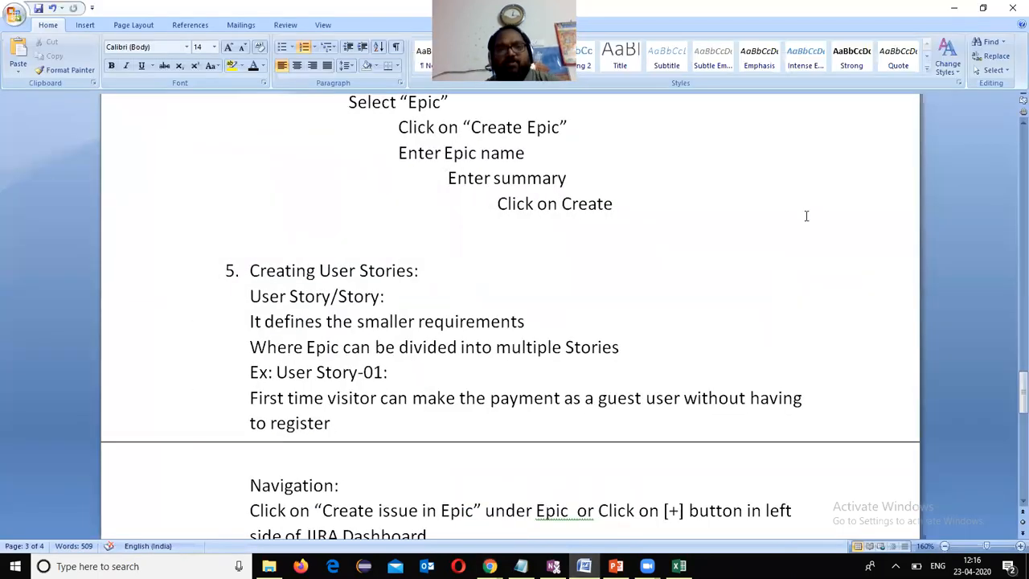